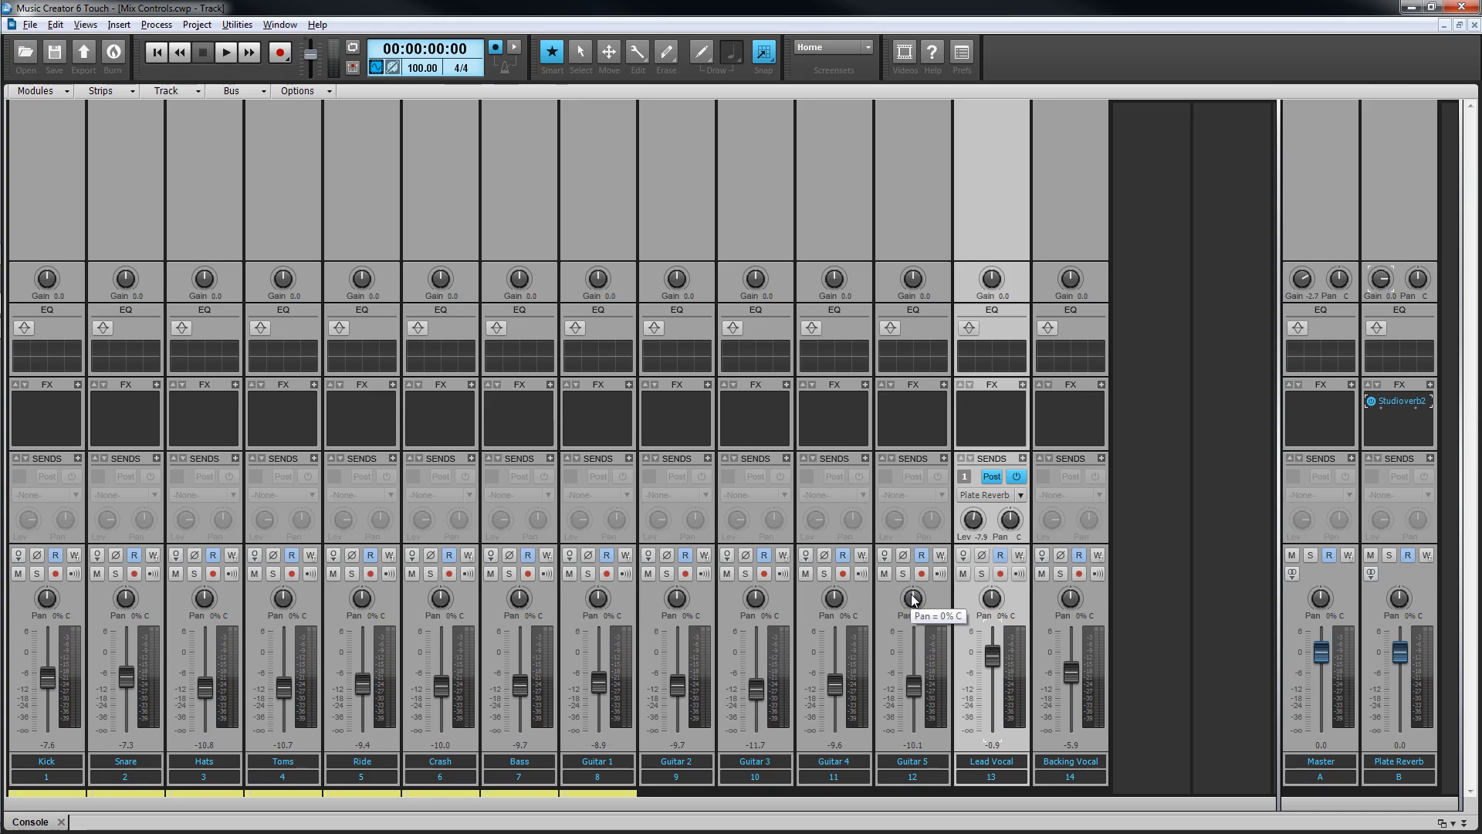
Pan Guitar 4 to 44% R and Guitar 5 to 44% L, and adjust the Guitar 4 volume to -10.0
left_click_drag(911, 596, 833, 602)
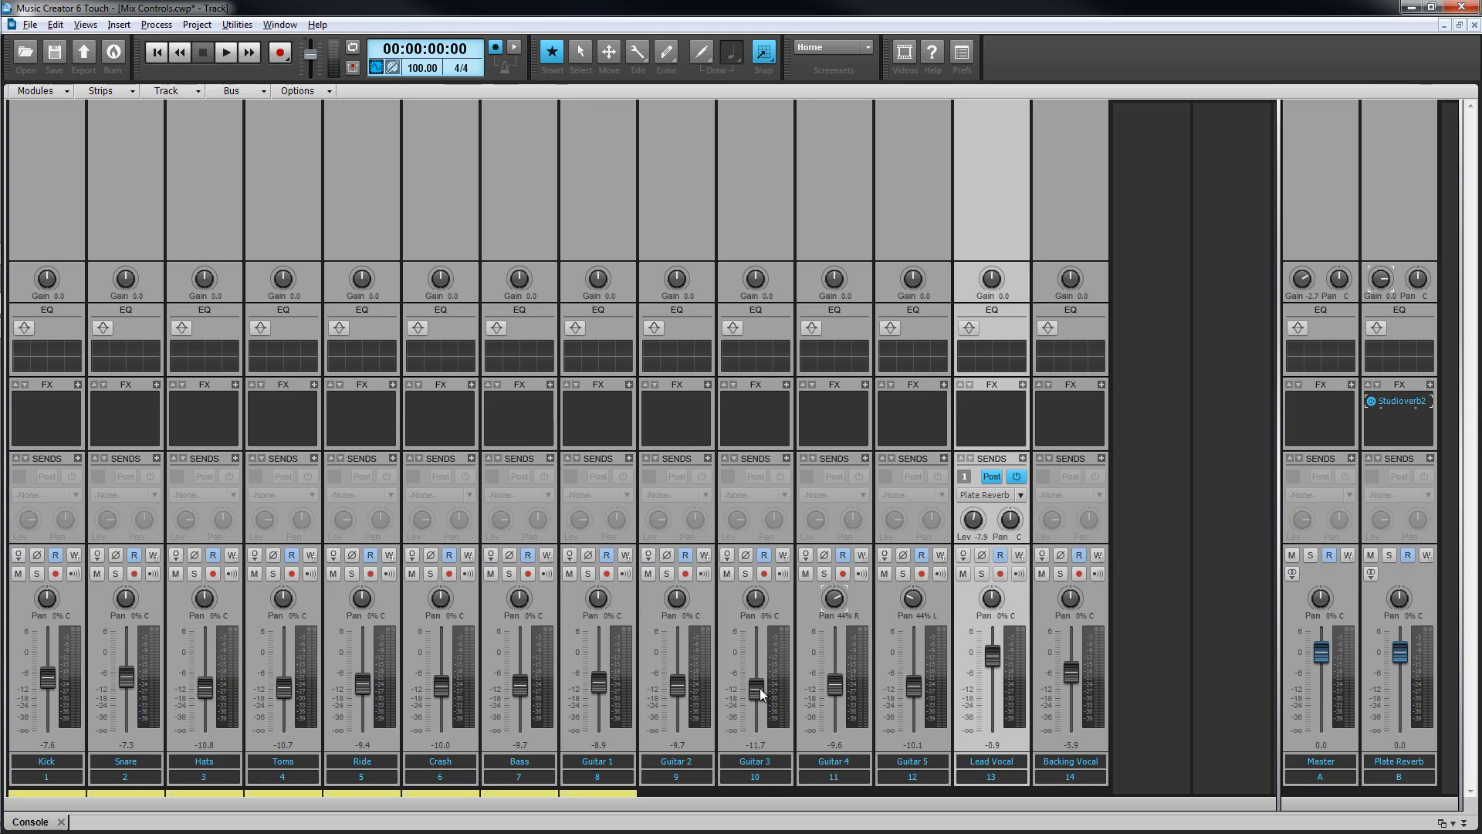
scroll(840, 683, "down", 4)
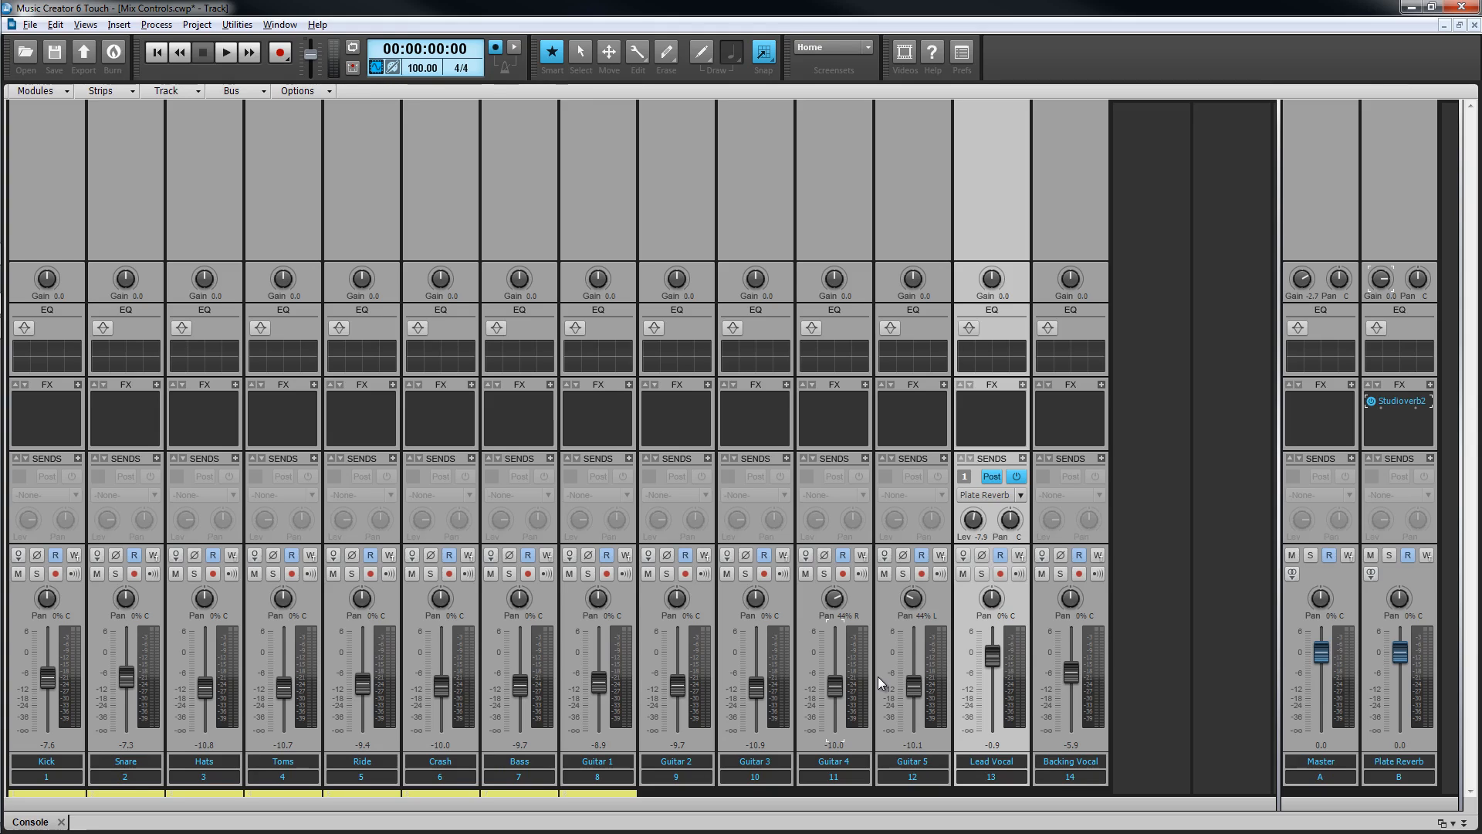
Reset the Lead Vocal volume fader to its default value and lower it to -12.0
mouse_move(997, 653)
double_click(994, 653)
scroll(994, 655, "down", 6)
scroll(994, 650, "down", 5)
Revert the Lead Vocal volume to 0.0 and revert it again to -12.0
right_click(994, 689)
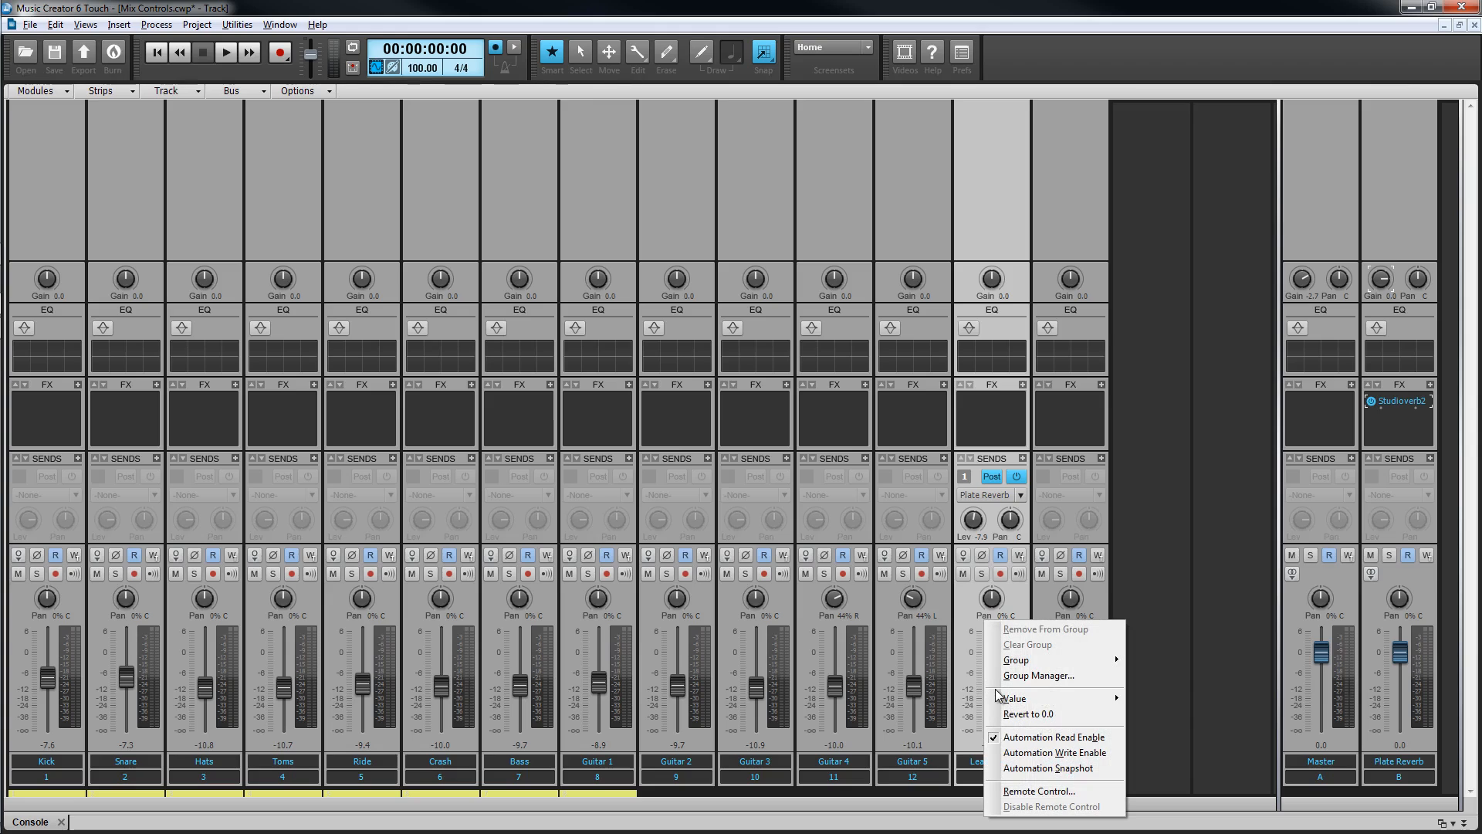
left_click(1059, 715)
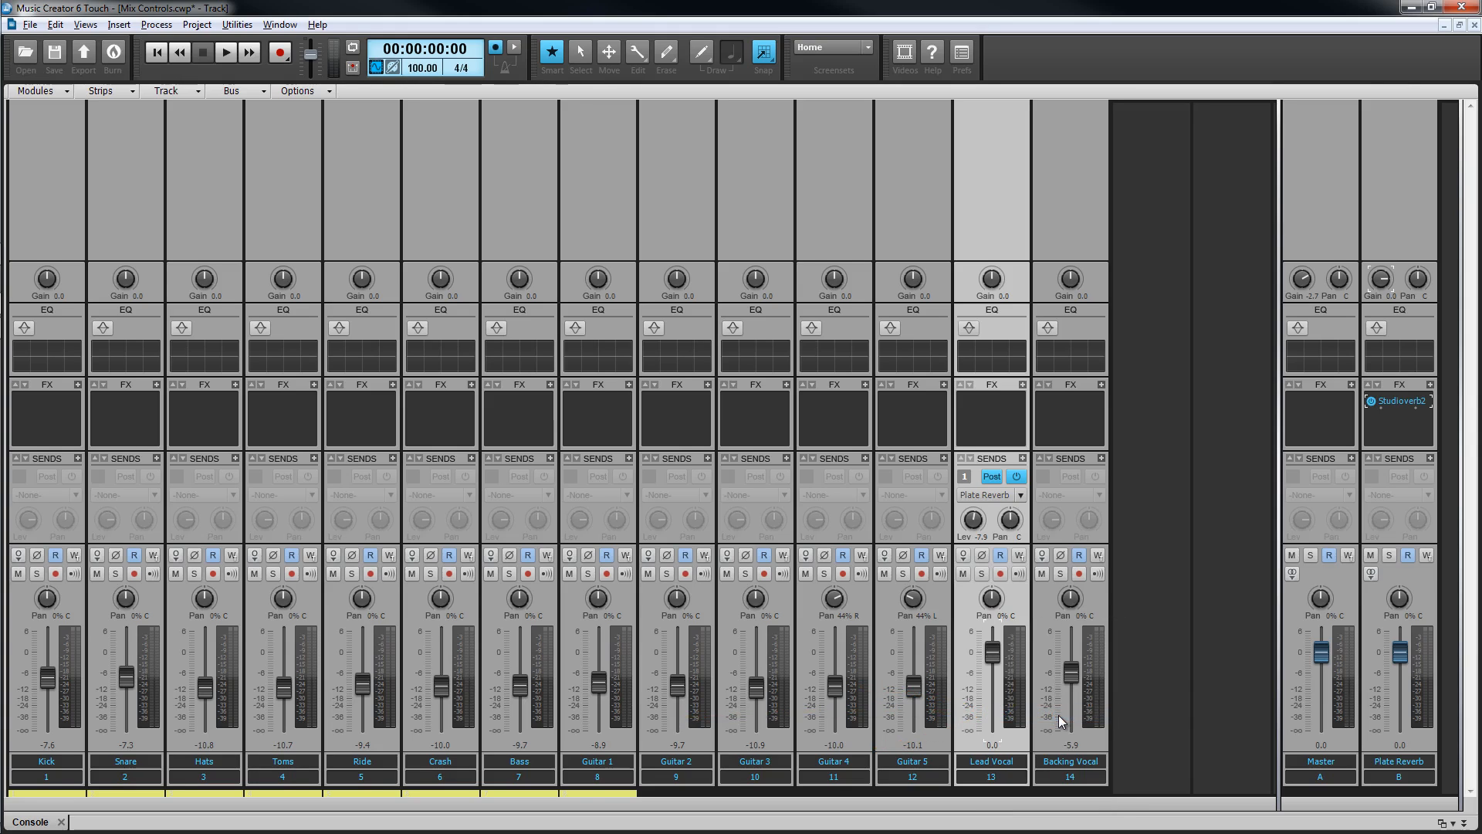
right_click(992, 651)
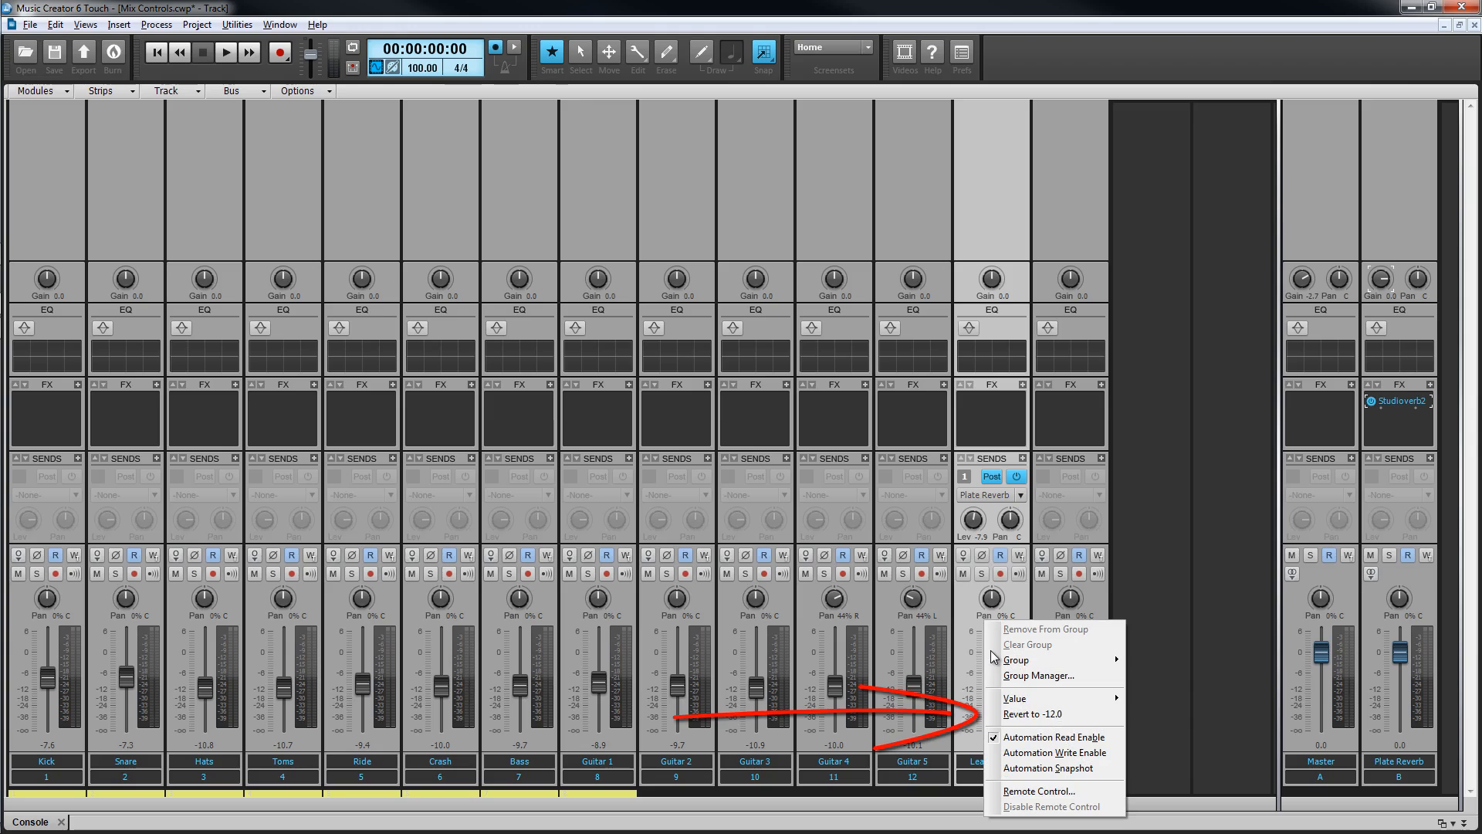
left_click(1013, 715)
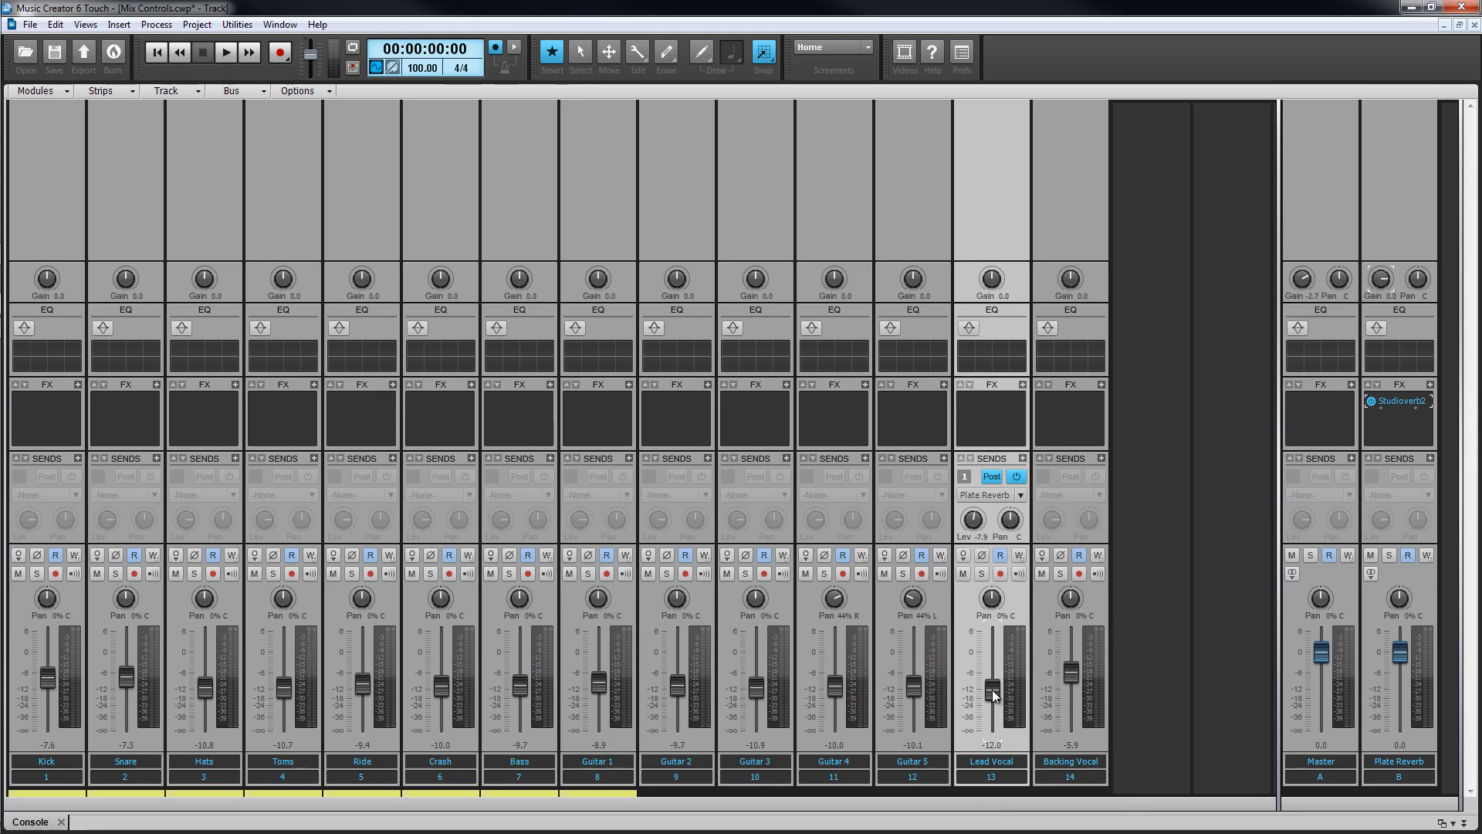
Lower the Lead Vocal fader from its default, store that level as the snap-to value, and leave the volume at -6.7
double_click(993, 689)
left_click_drag(996, 653, 997, 659)
right_click(996, 672)
mouse_move(1016, 700)
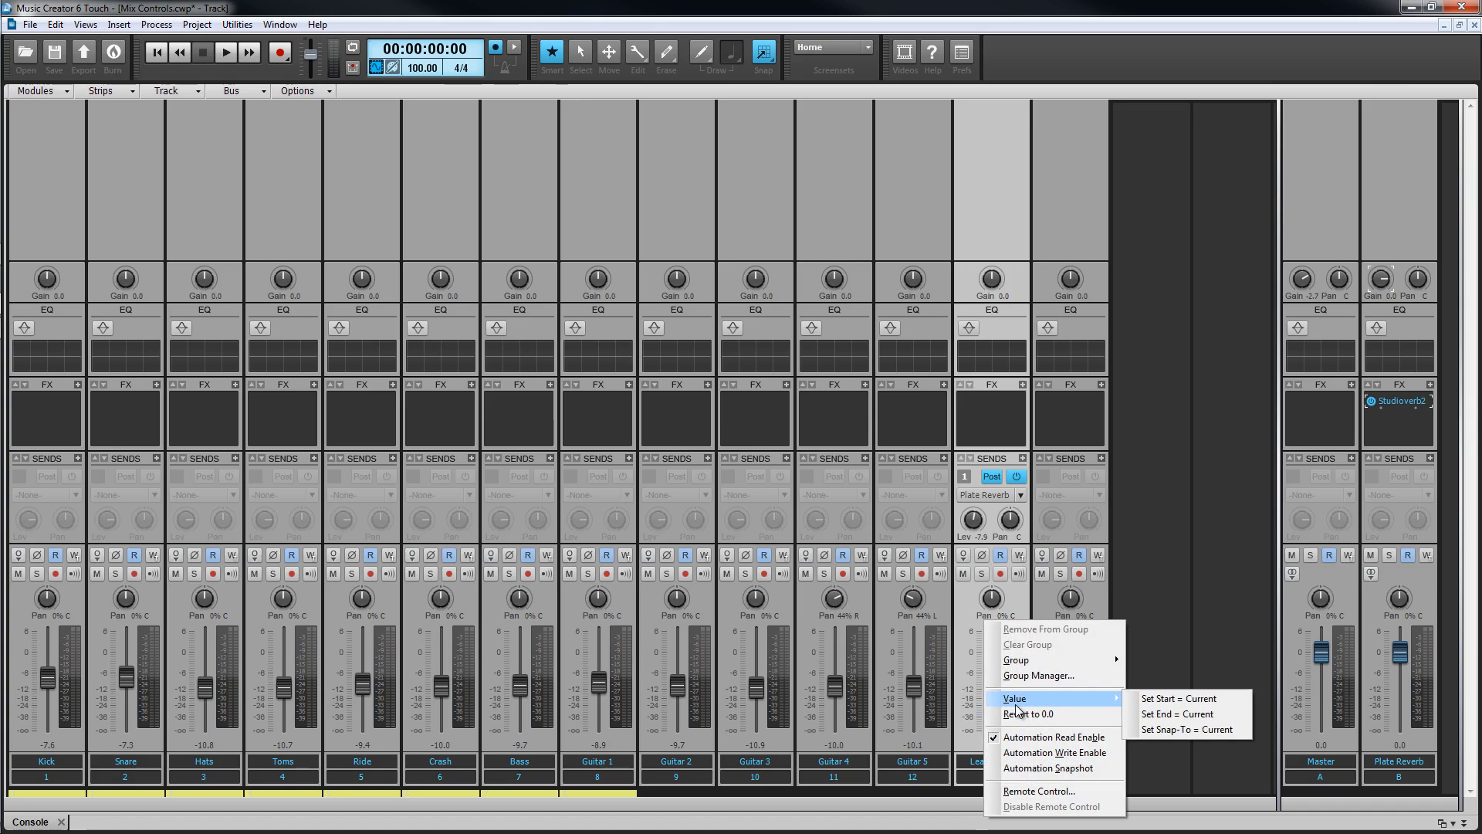
left_click(1179, 731)
left_click_drag(996, 679, 996, 669)
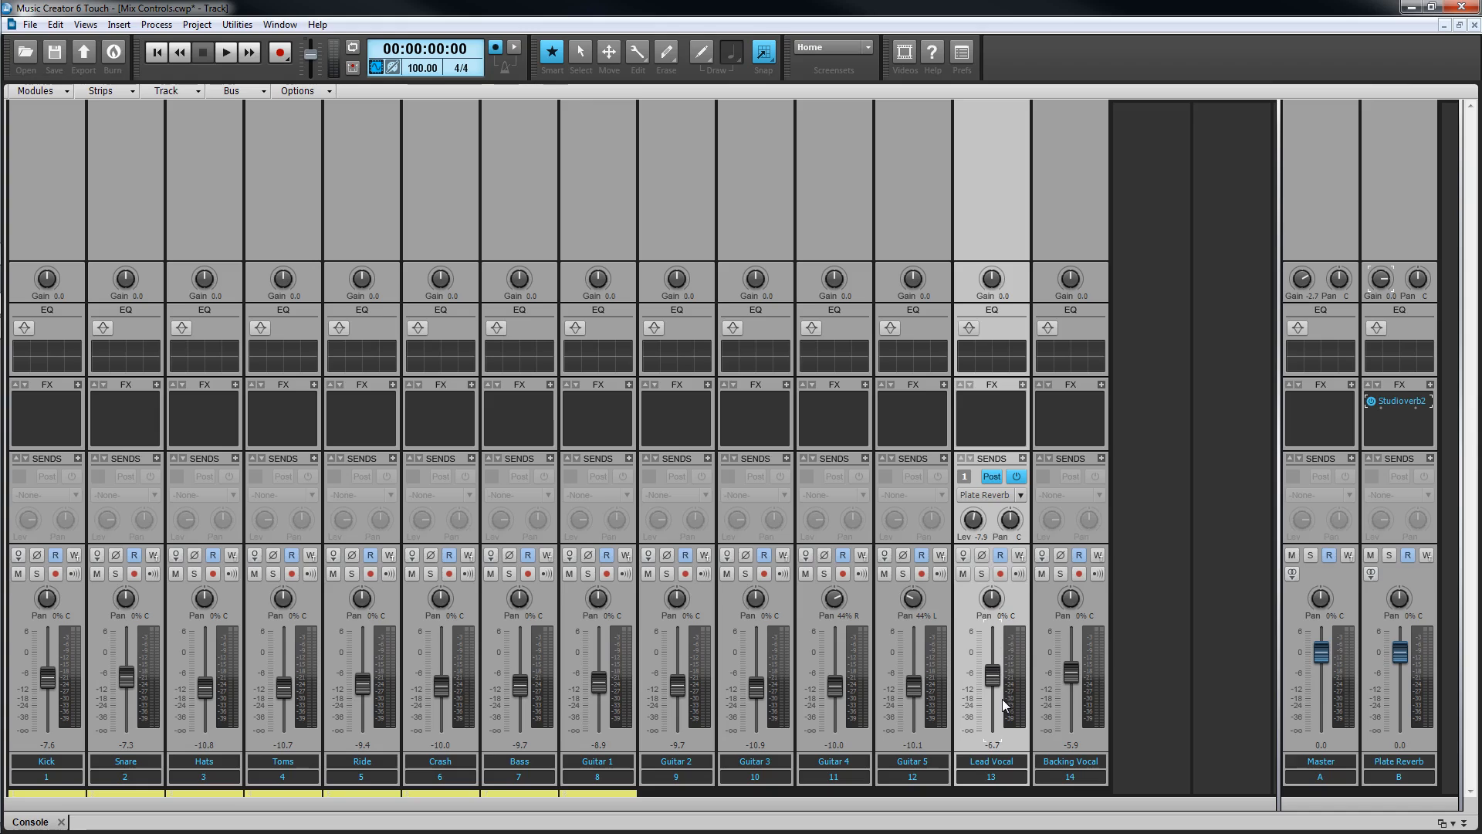
Try the mute and solo switches on the Lead Vocal track
mouse_move(1000, 693)
left_click(980, 573)
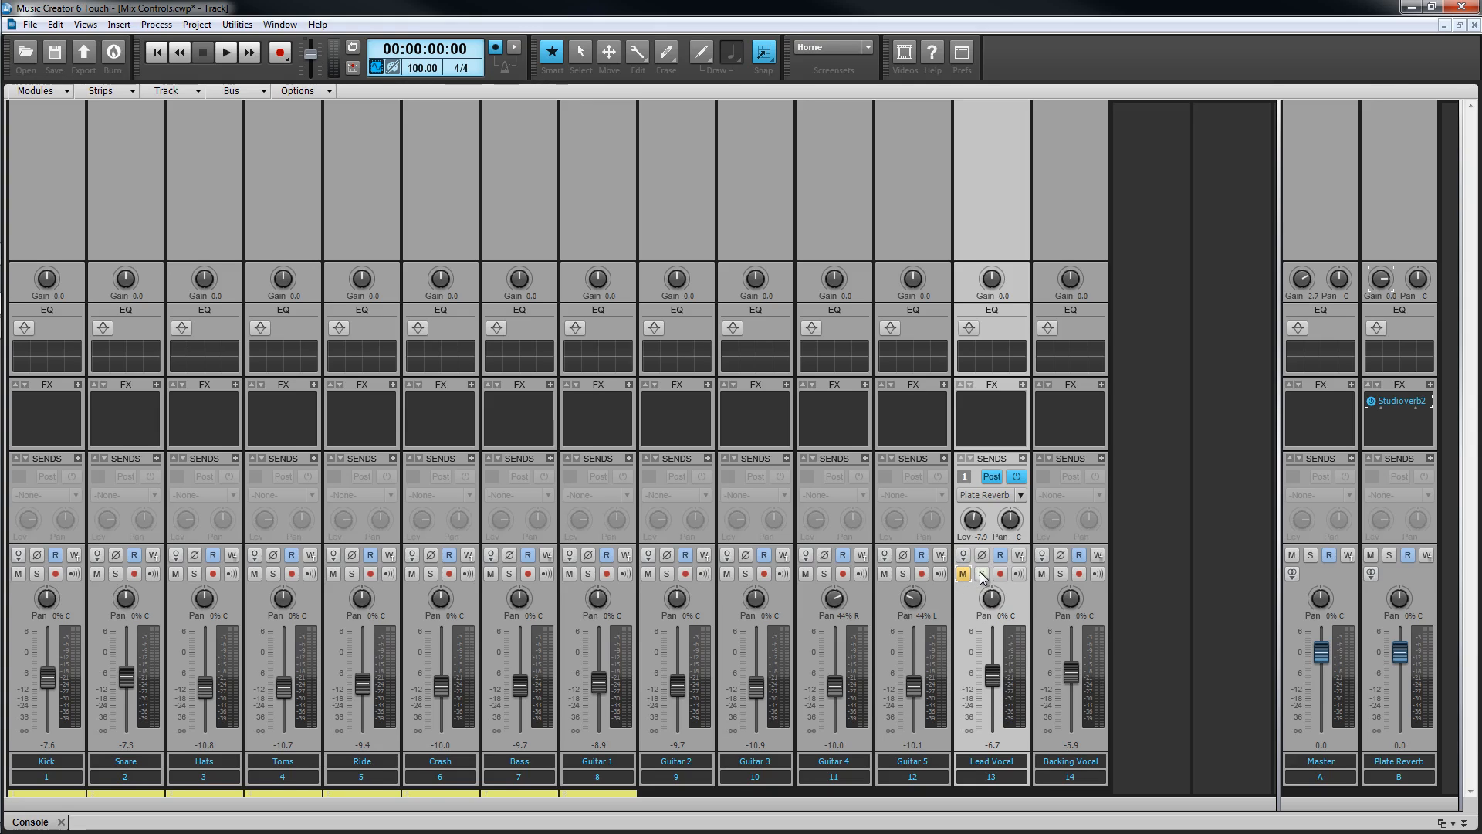
left_click(885, 574)
Toggle the Lead Vocal track's channel interleave, and switch its phase inversion on and off
left_click(967, 561)
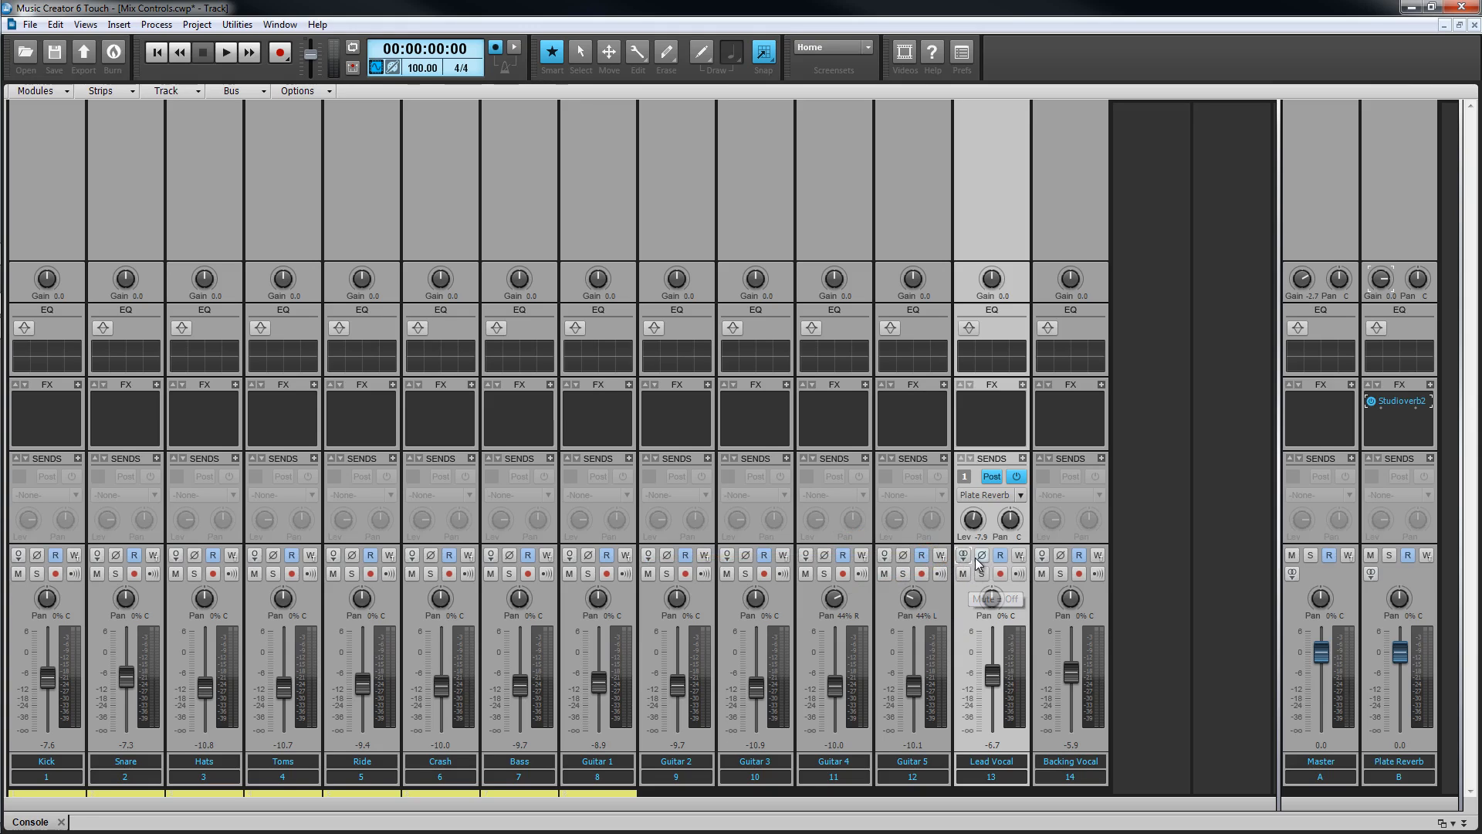
left_click(981, 557)
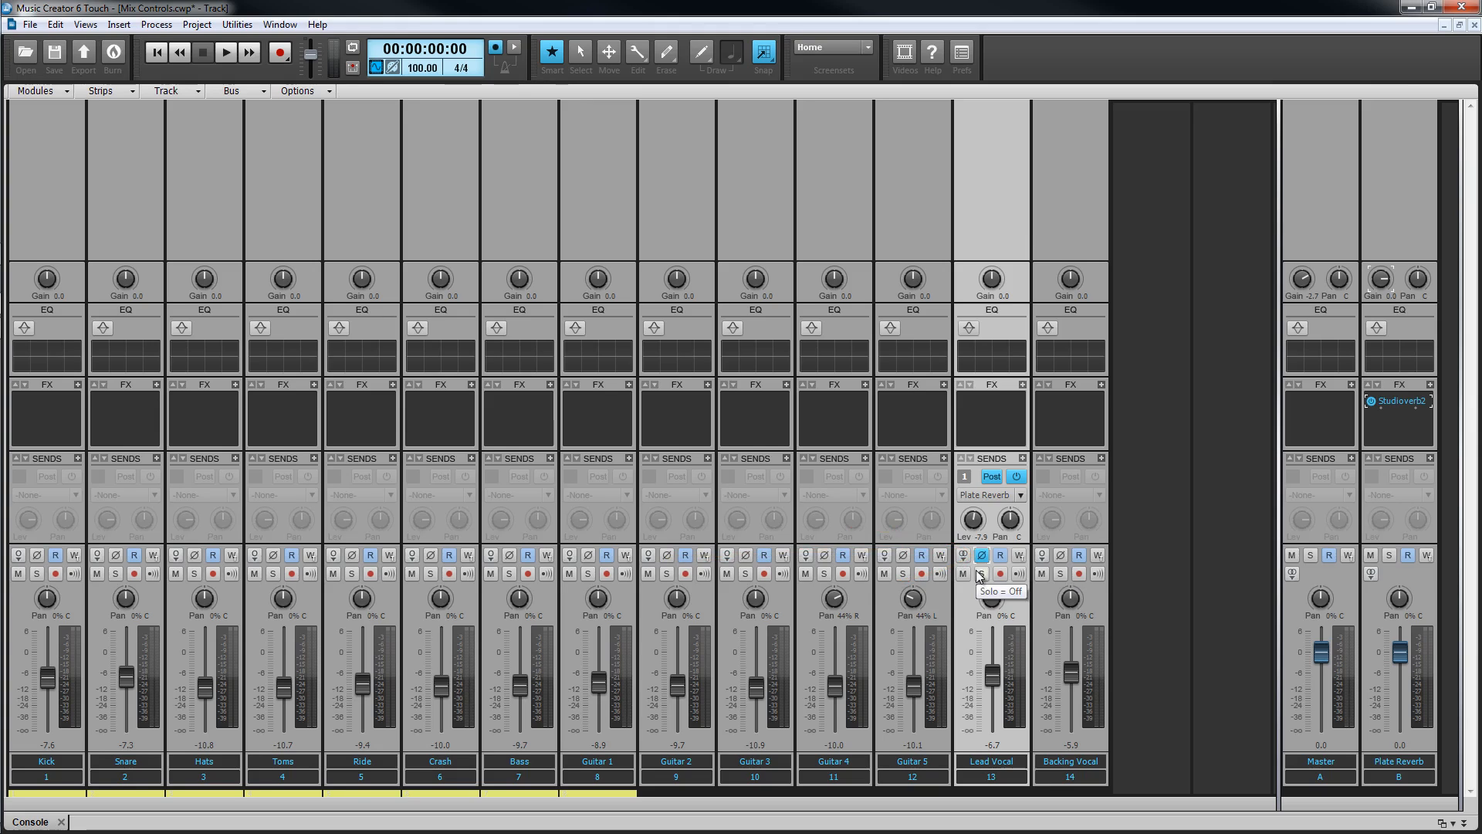
left_click(981, 556)
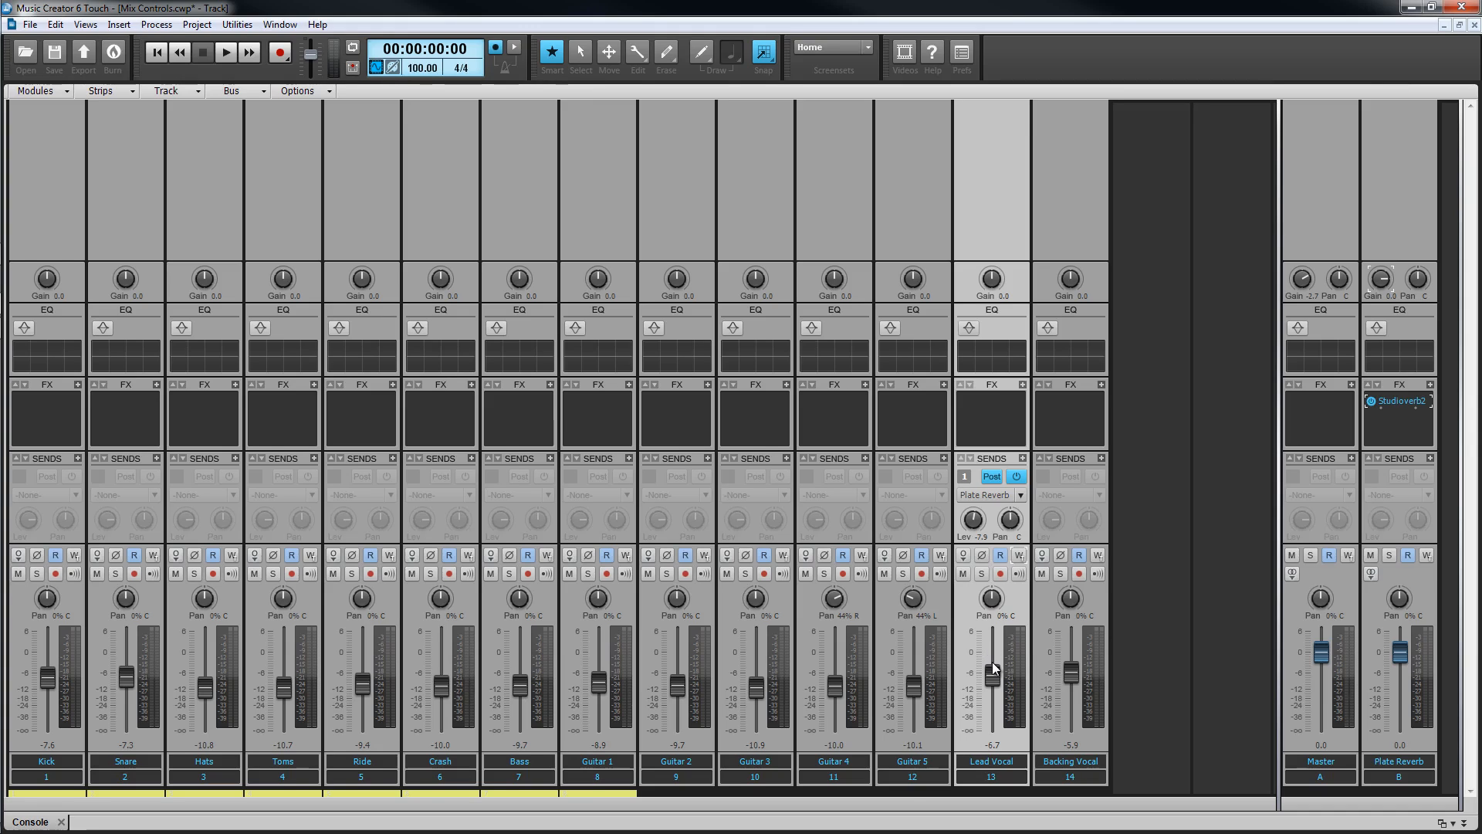
Select Guitar 5 and Lead Vocal and adjust their faders together, setting Lead Vocal to -7.0, and reselect only Lead Vocal
left_click(915, 776)
left_click(959, 777, "ctrl")
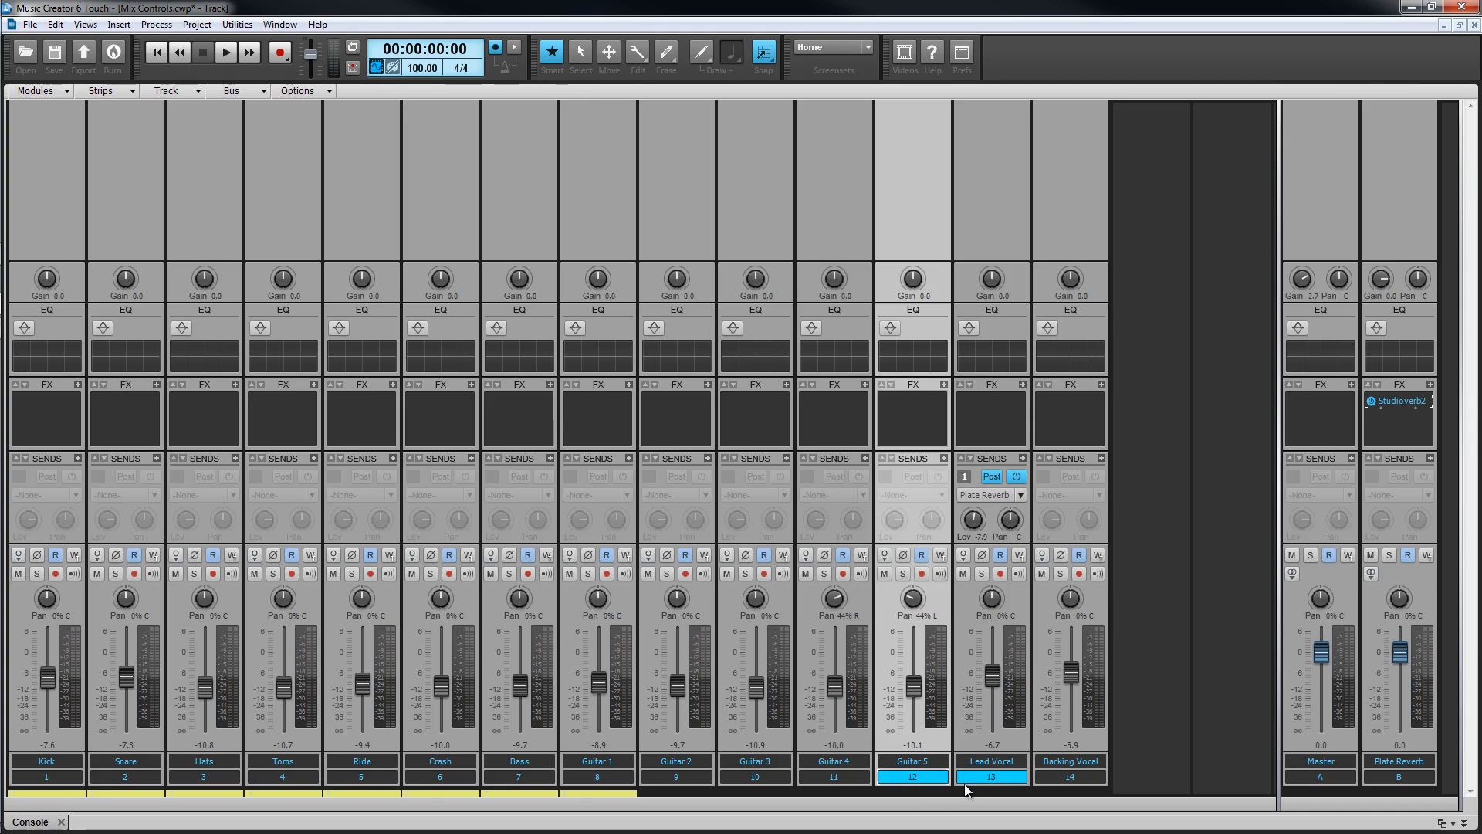
left_click_drag(994, 675, 994, 674)
left_click(988, 775)
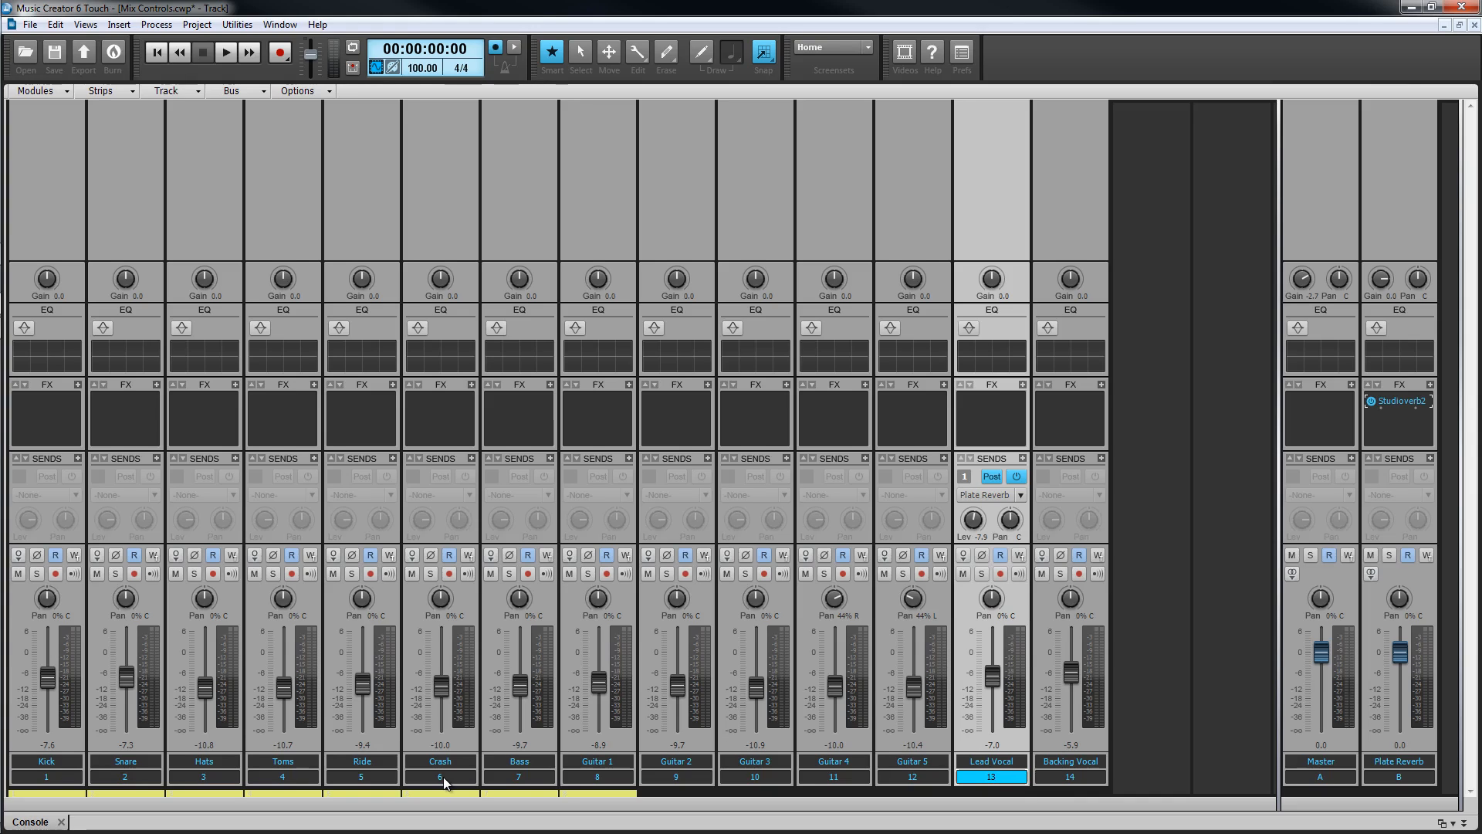
Select the Kick through Crash tracks and assign their volume faders to a new group named Drums
left_click_drag(443, 777, 46, 777)
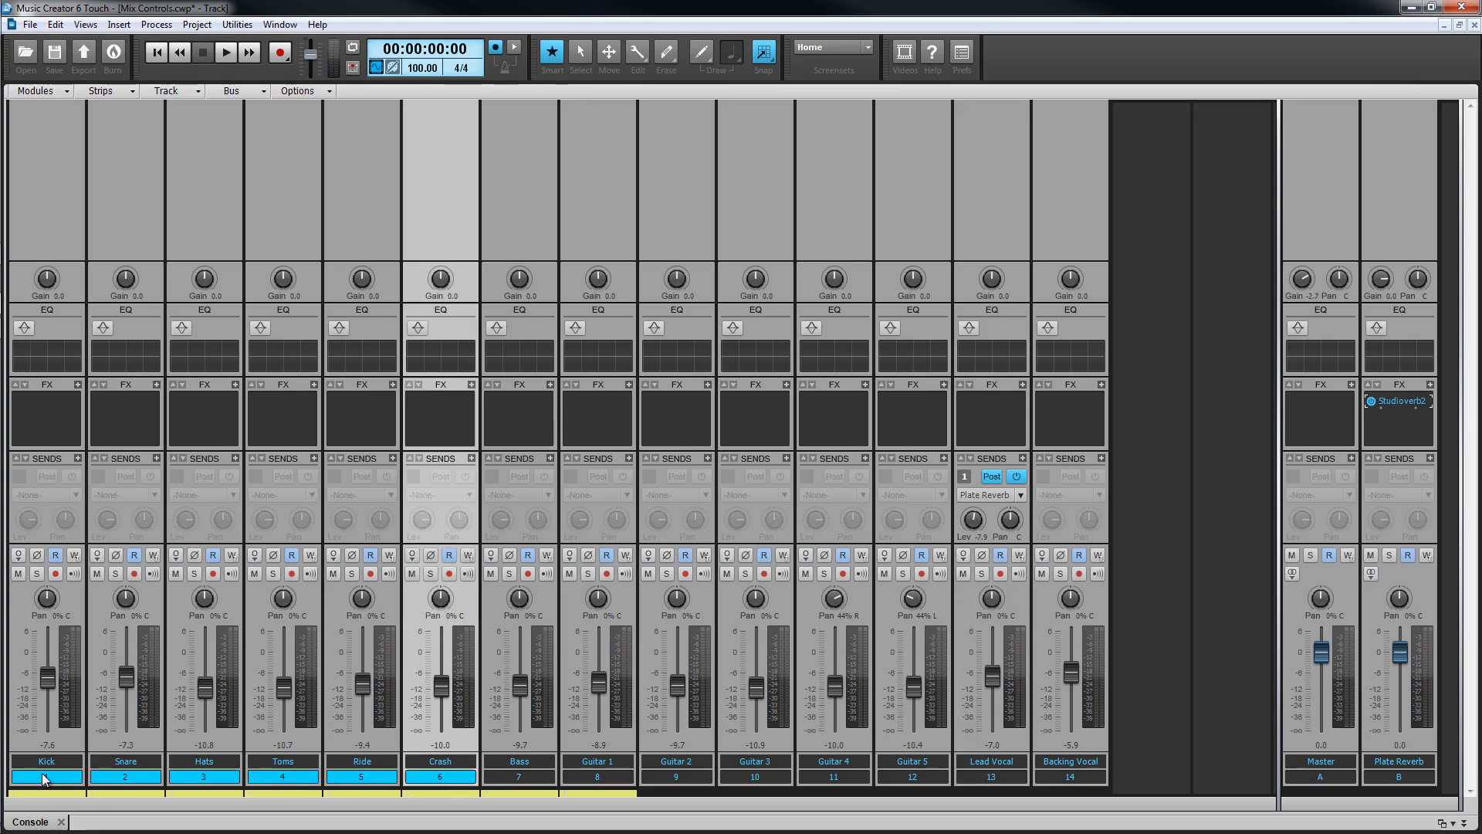
right_click(45, 676)
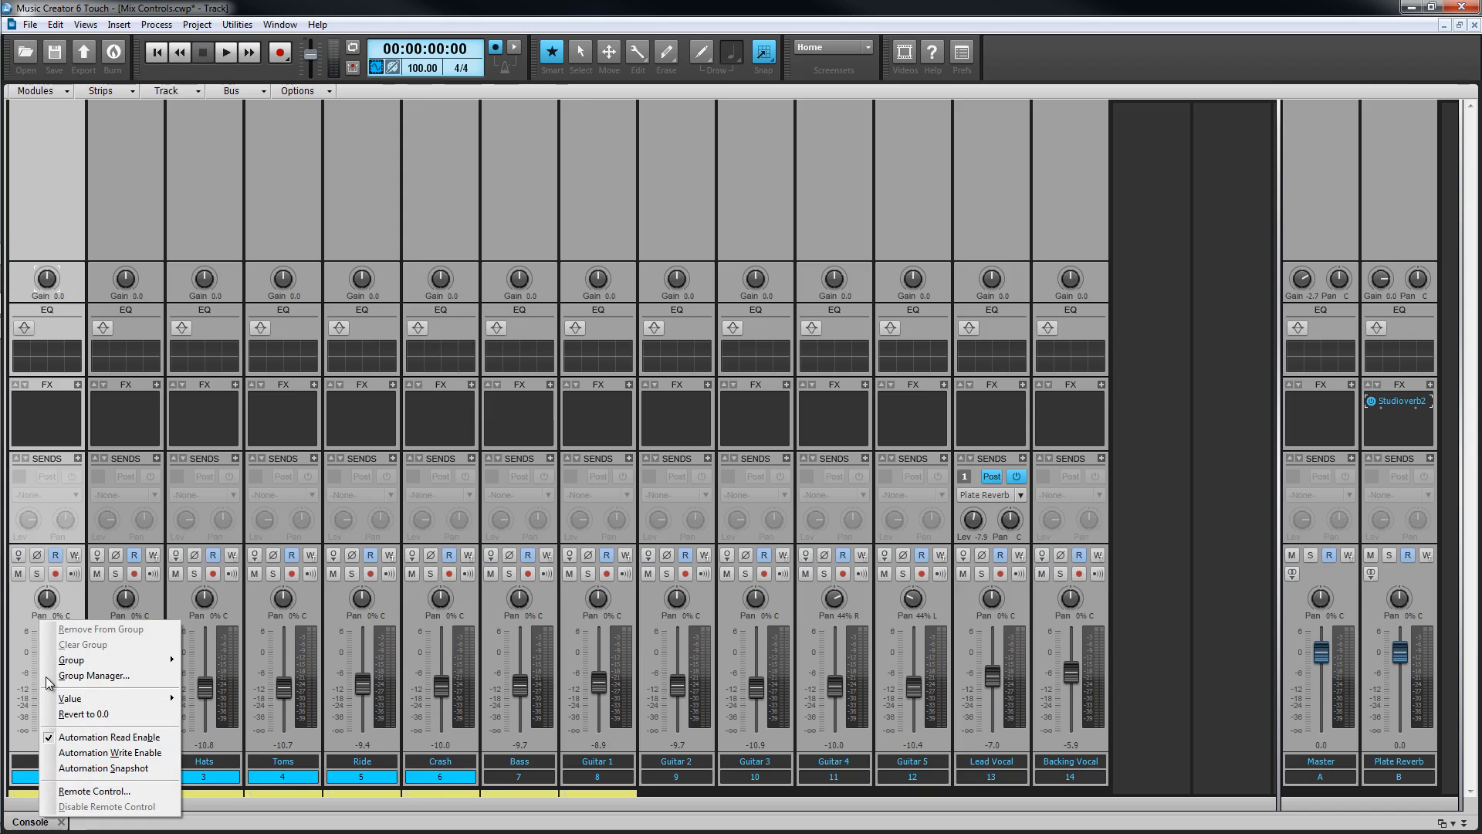
mouse_move(68, 666)
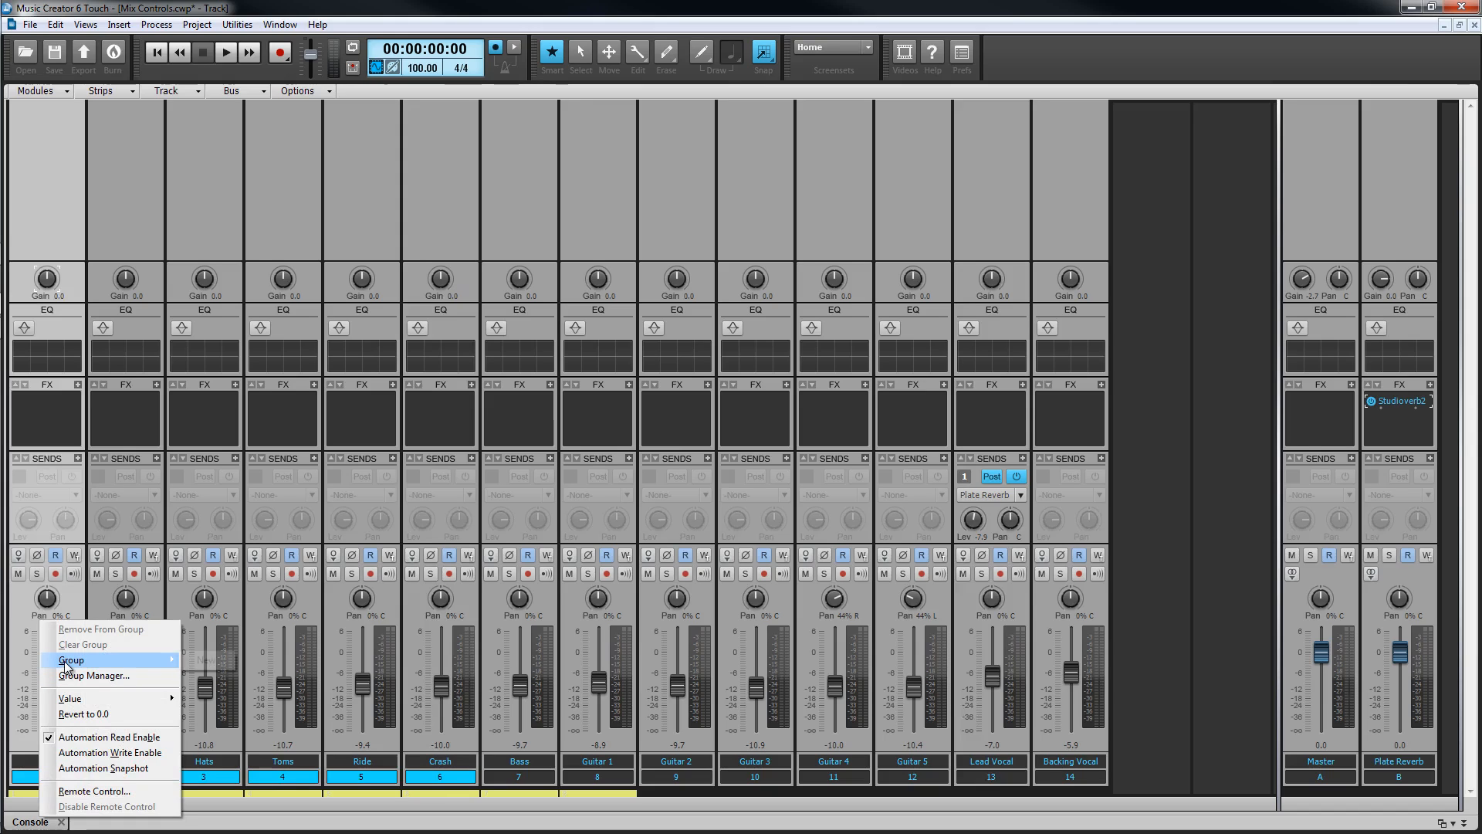
left_click(202, 661)
type("Drums")
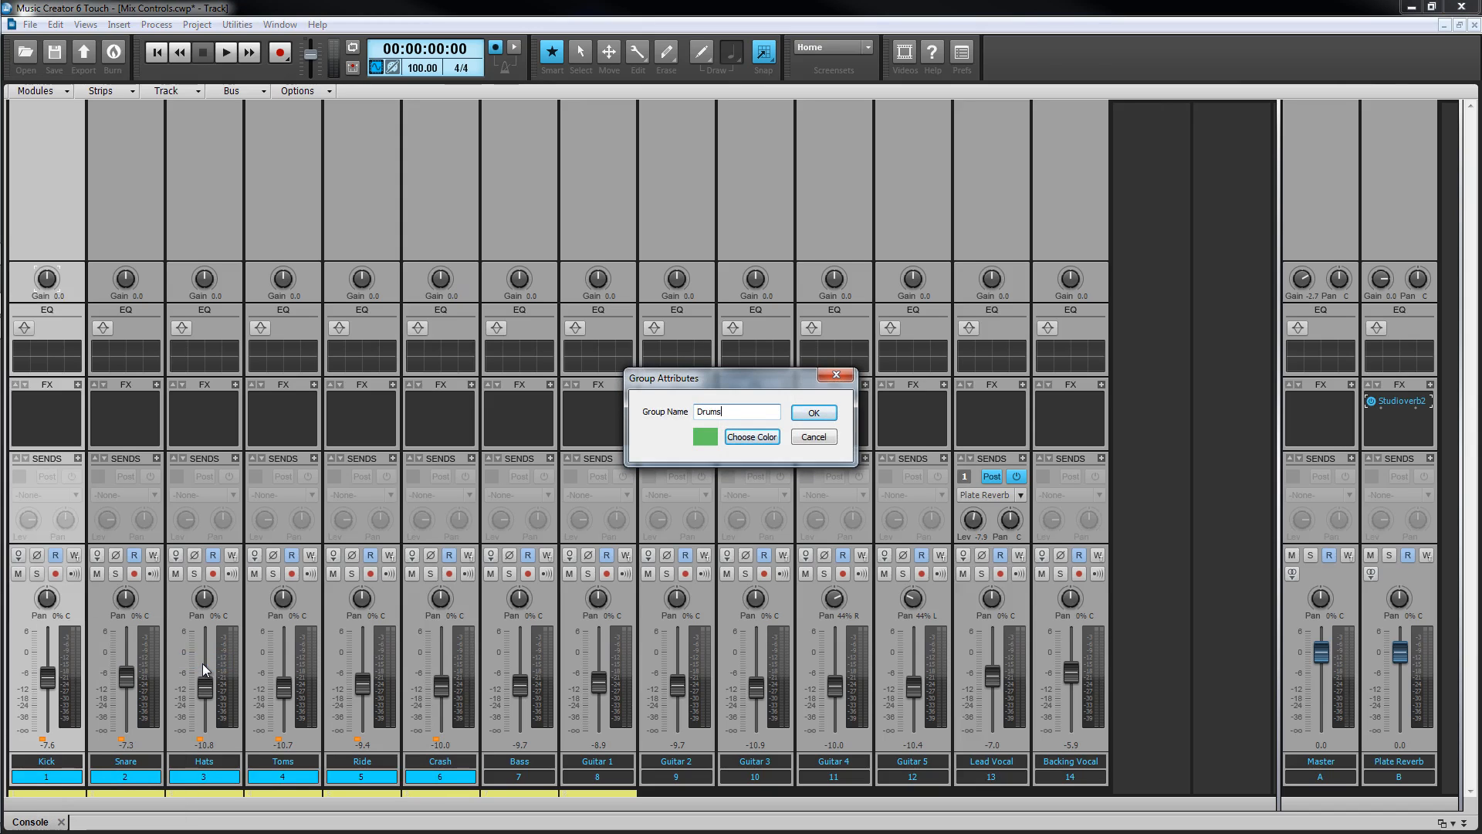
left_click(817, 412)
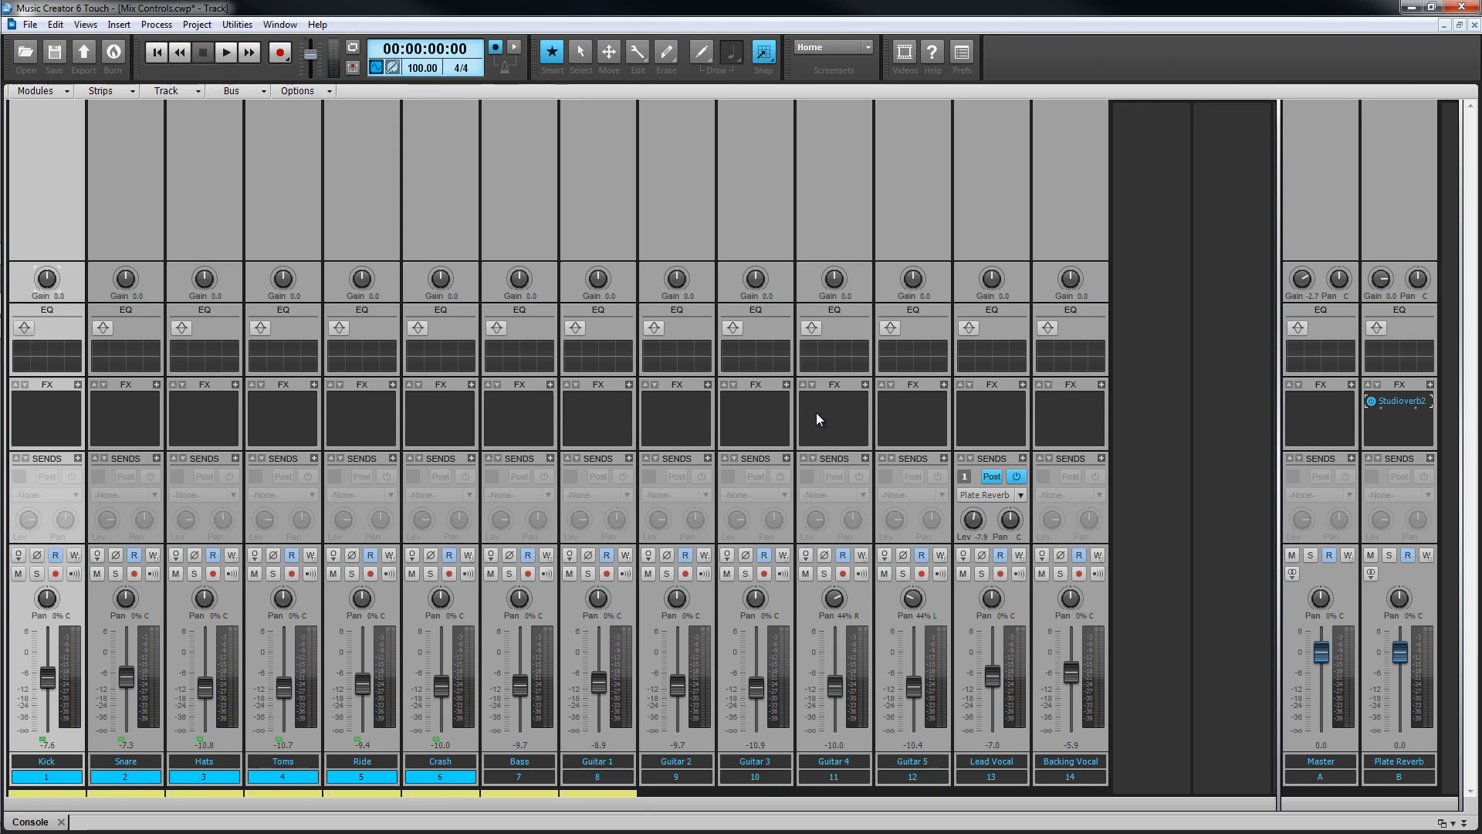
Move the grouped drum faders together until Kick is at -8.6, and offset the Toms fader alone to -11.2
scroll(446, 684, "up", 4)
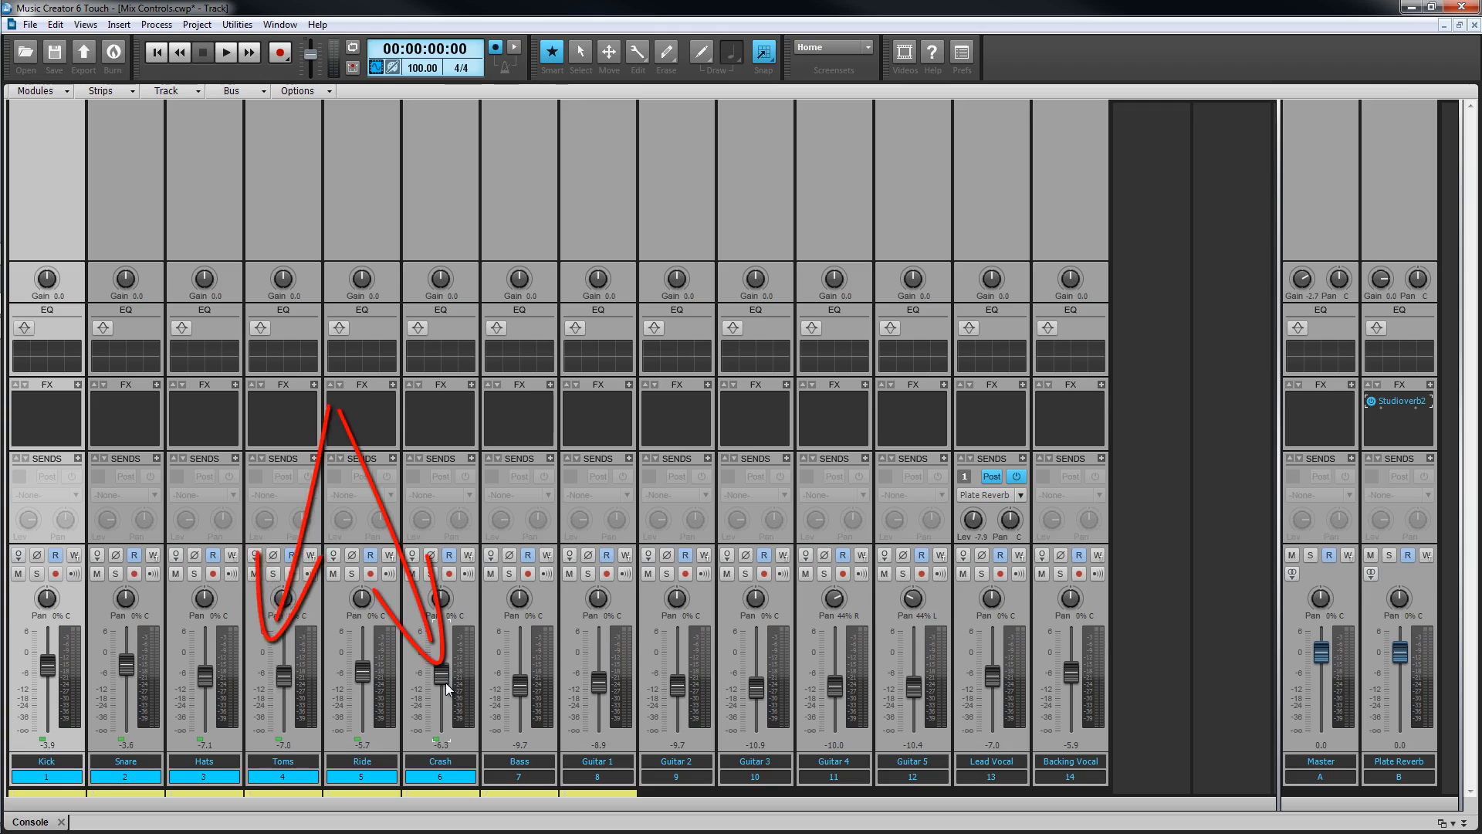
scroll(446, 685, "down", 5)
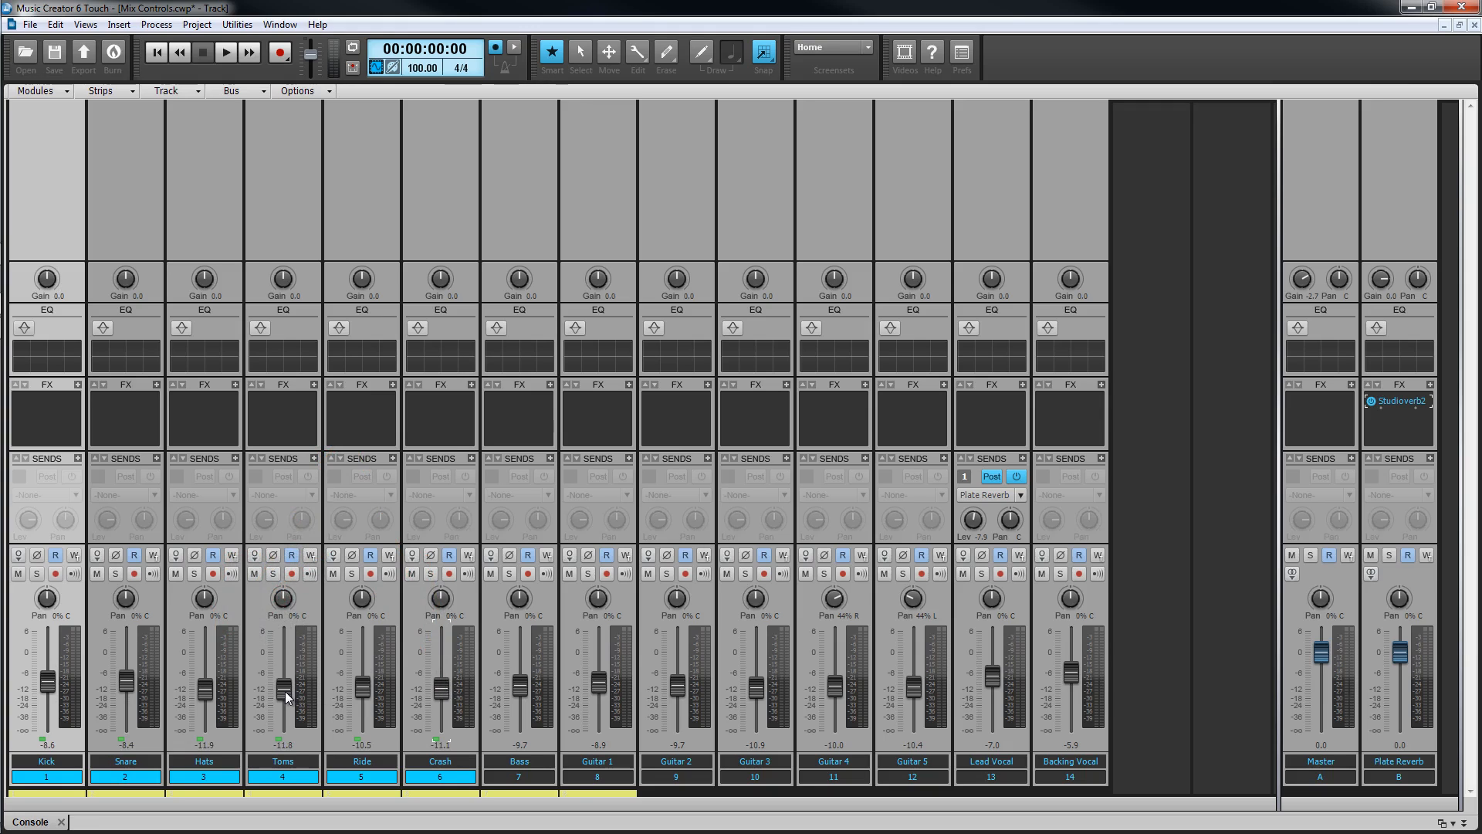
key("ctrl")
left_click_drag(285, 692, 287, 690)
Add the selected drum tracks' pan knobs to the Drums group and move the Ride pan to 1% L
left_click(365, 599)
right_click(365, 599)
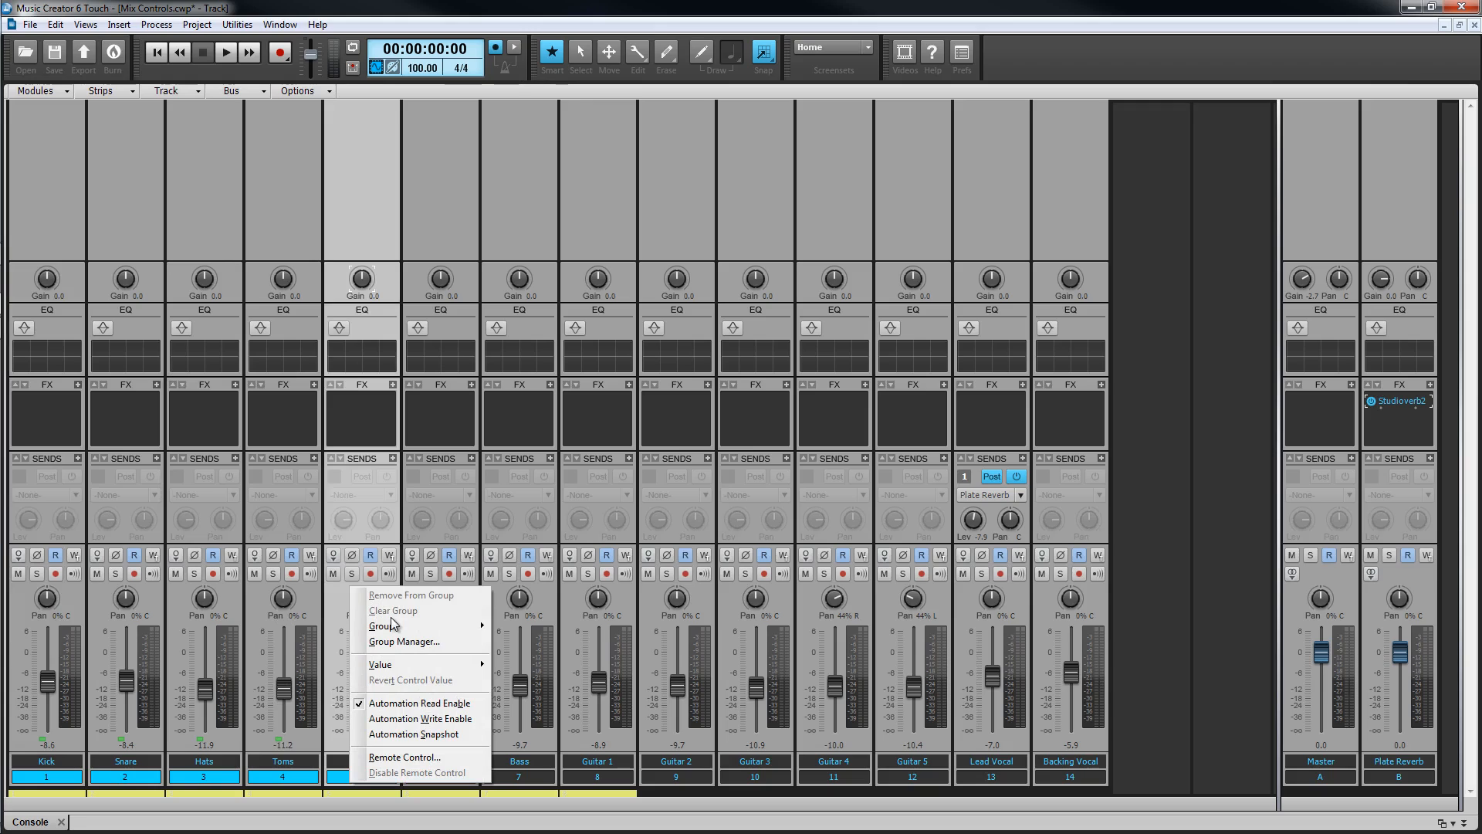
mouse_move(398, 627)
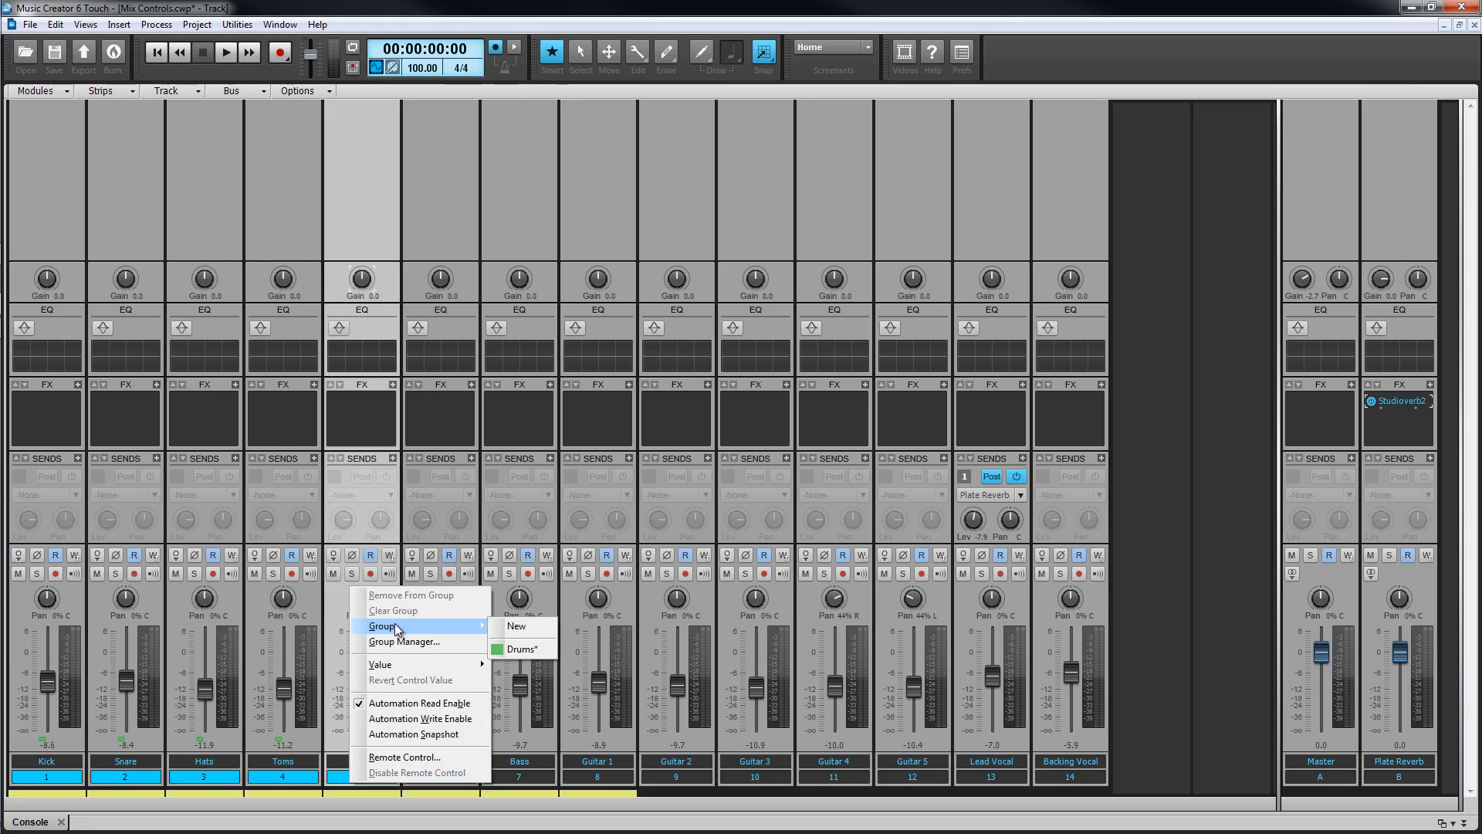
left_click(531, 650)
mouse_move(366, 601)
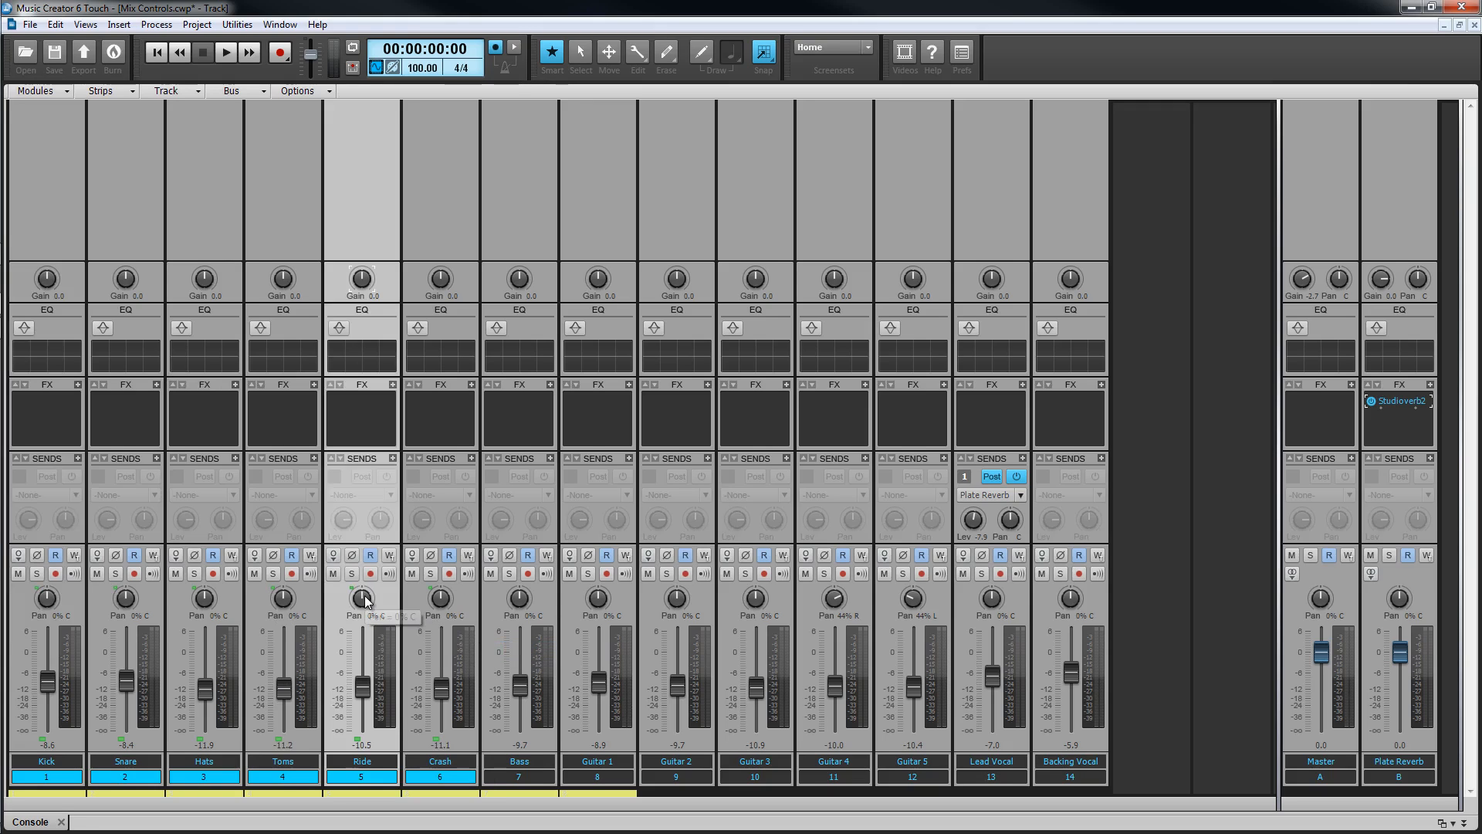
mouse_move(366, 600)
left_mouse_down()
mouse_move(366, 613)
mouse_move(366, 590)
left_mouse_up()
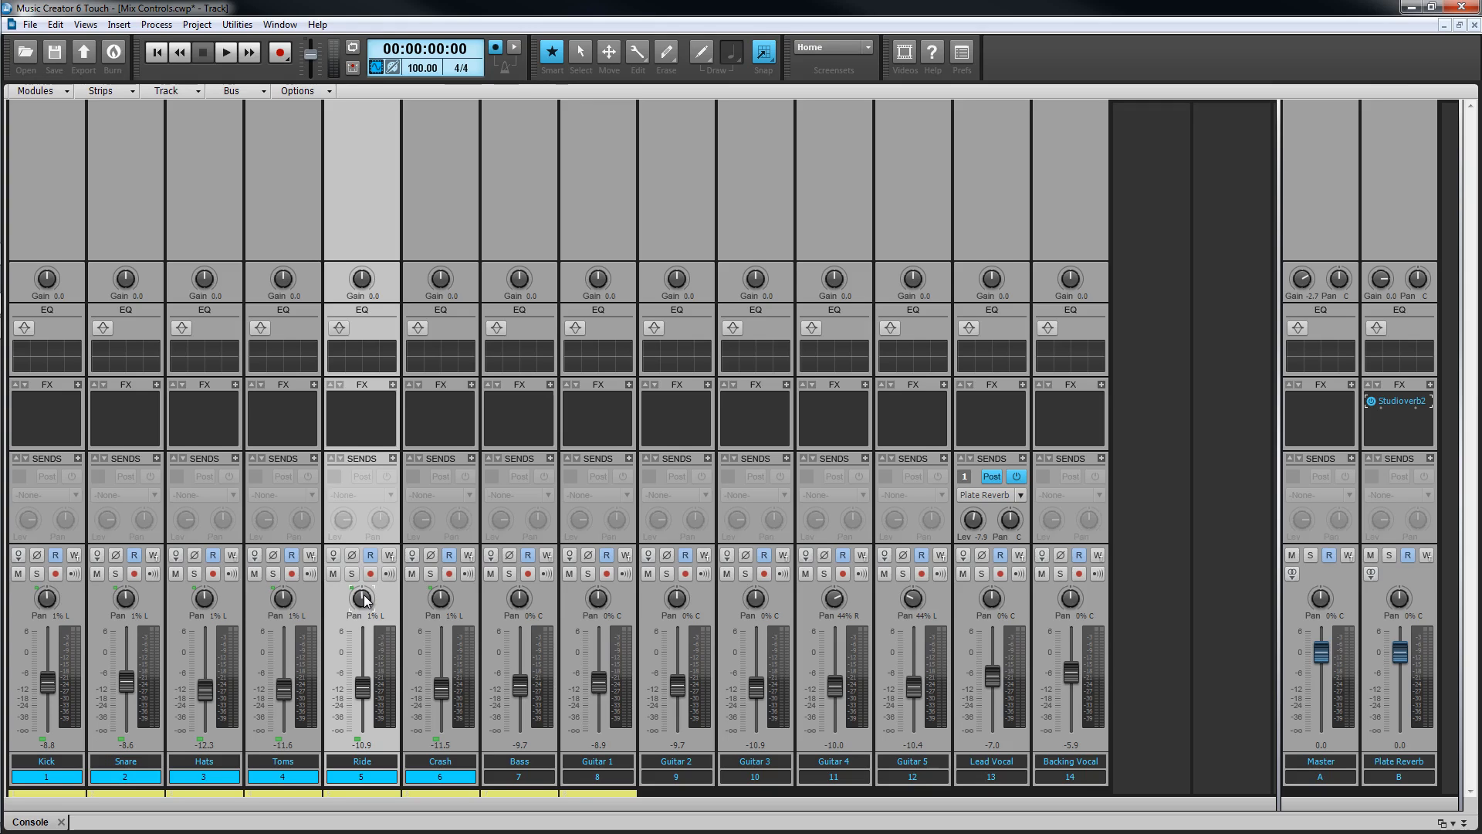
Make the Drums group Custom with Preserve Mix off and Gain In Track 1's values swapped, and test it with the Kick fader
right_click(50, 680)
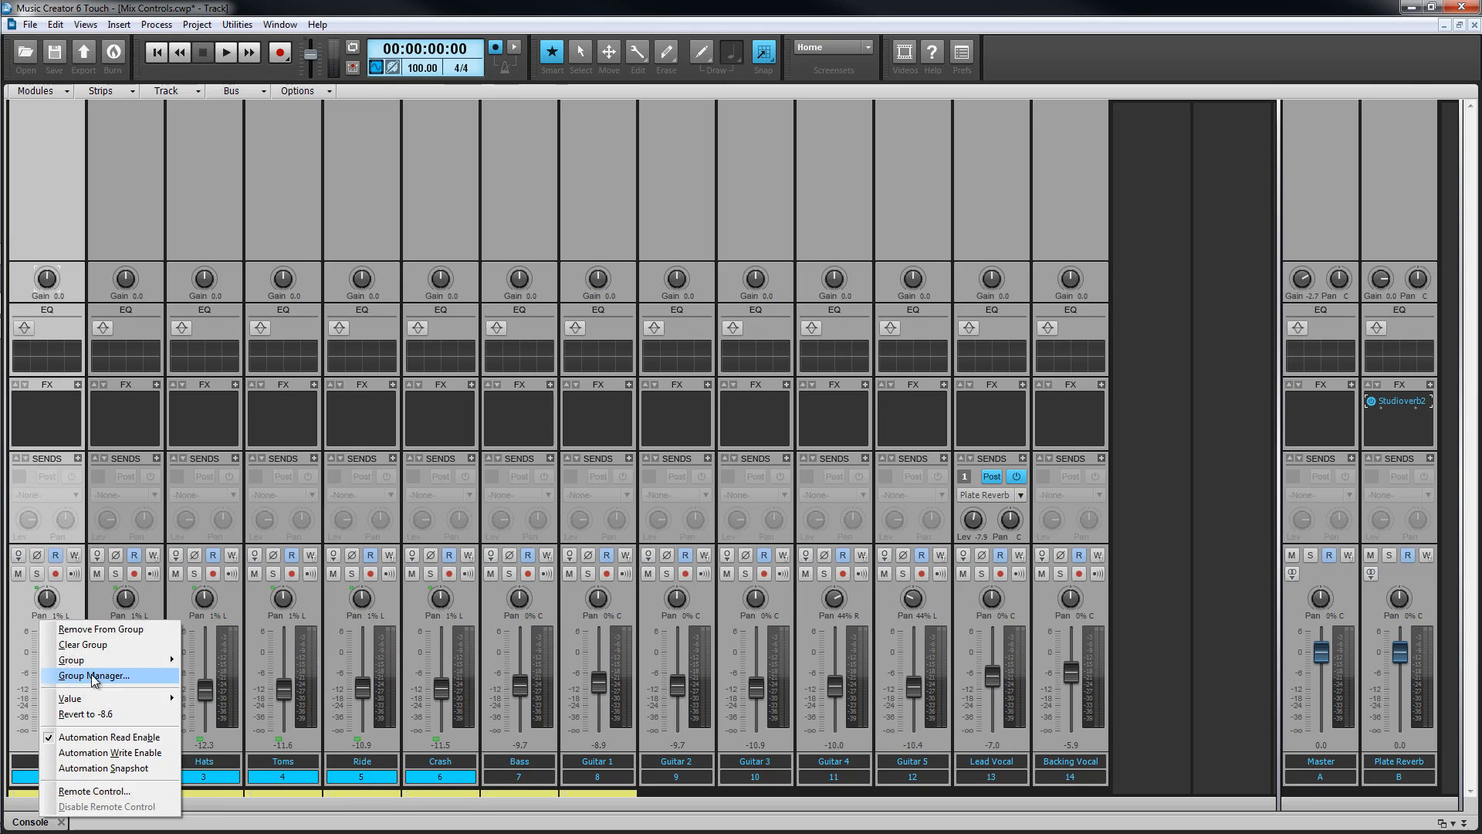
left_click(93, 676)
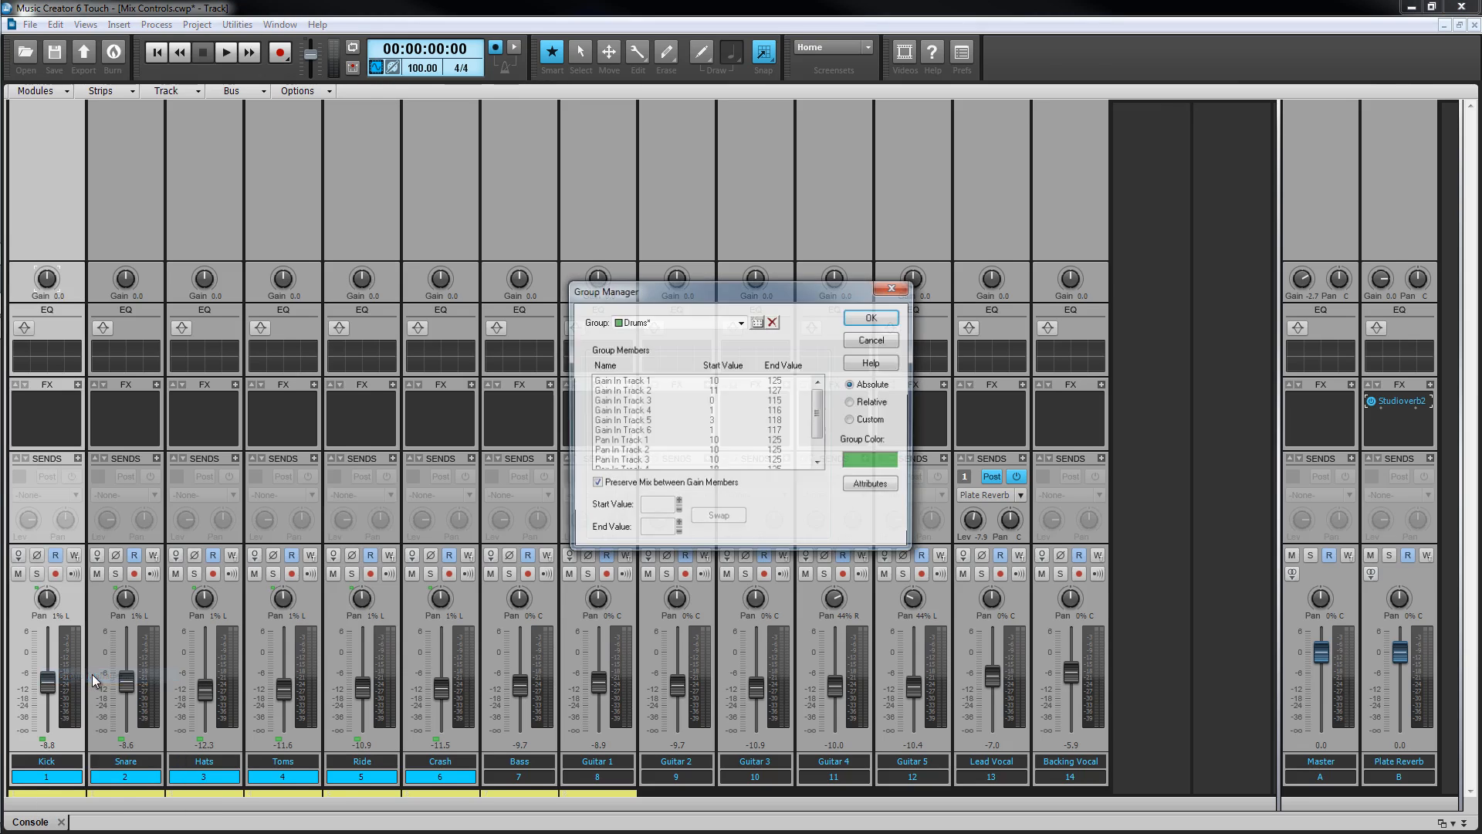
left_click(852, 420)
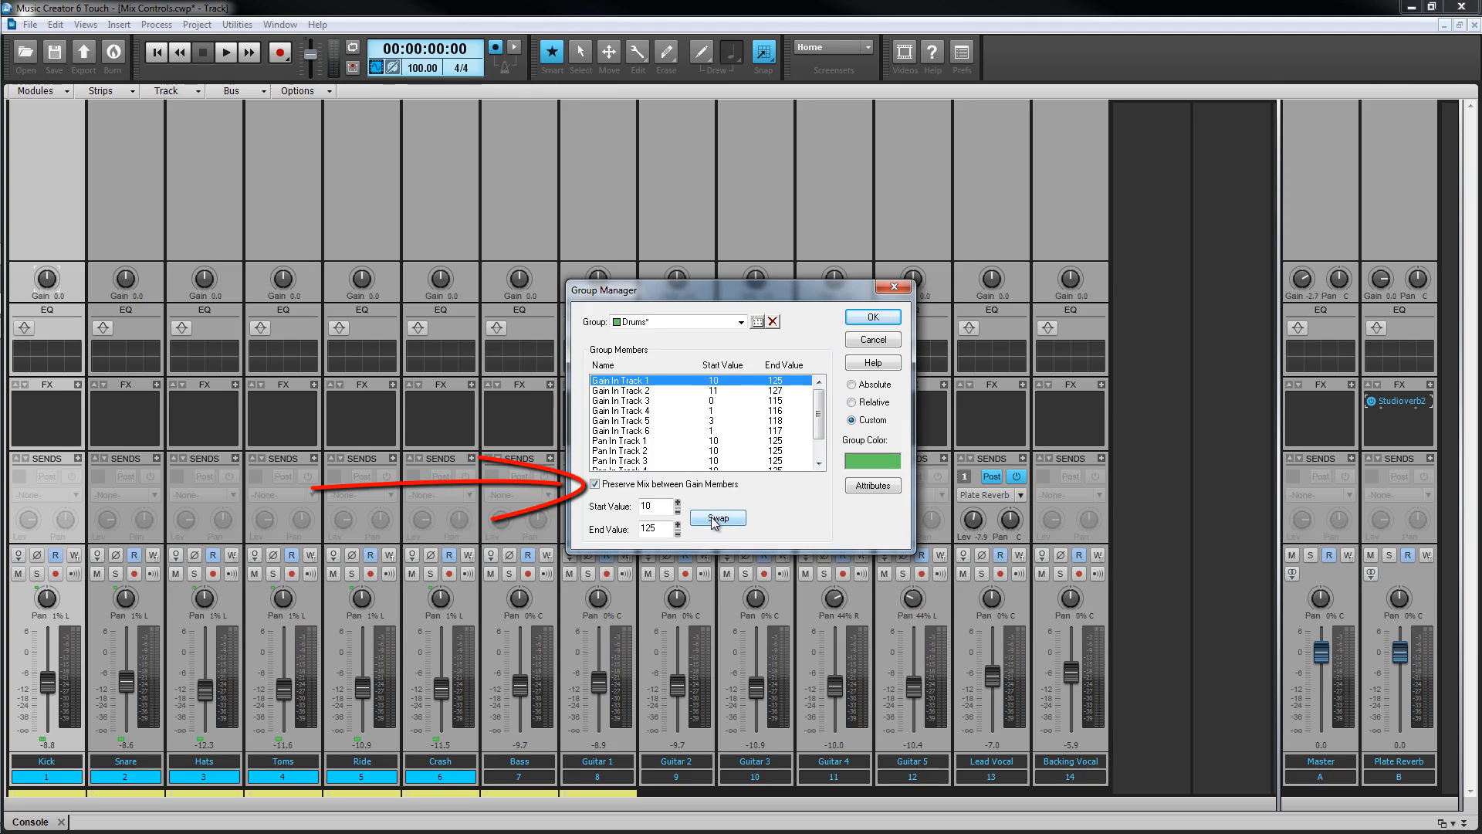
left_click(595, 485)
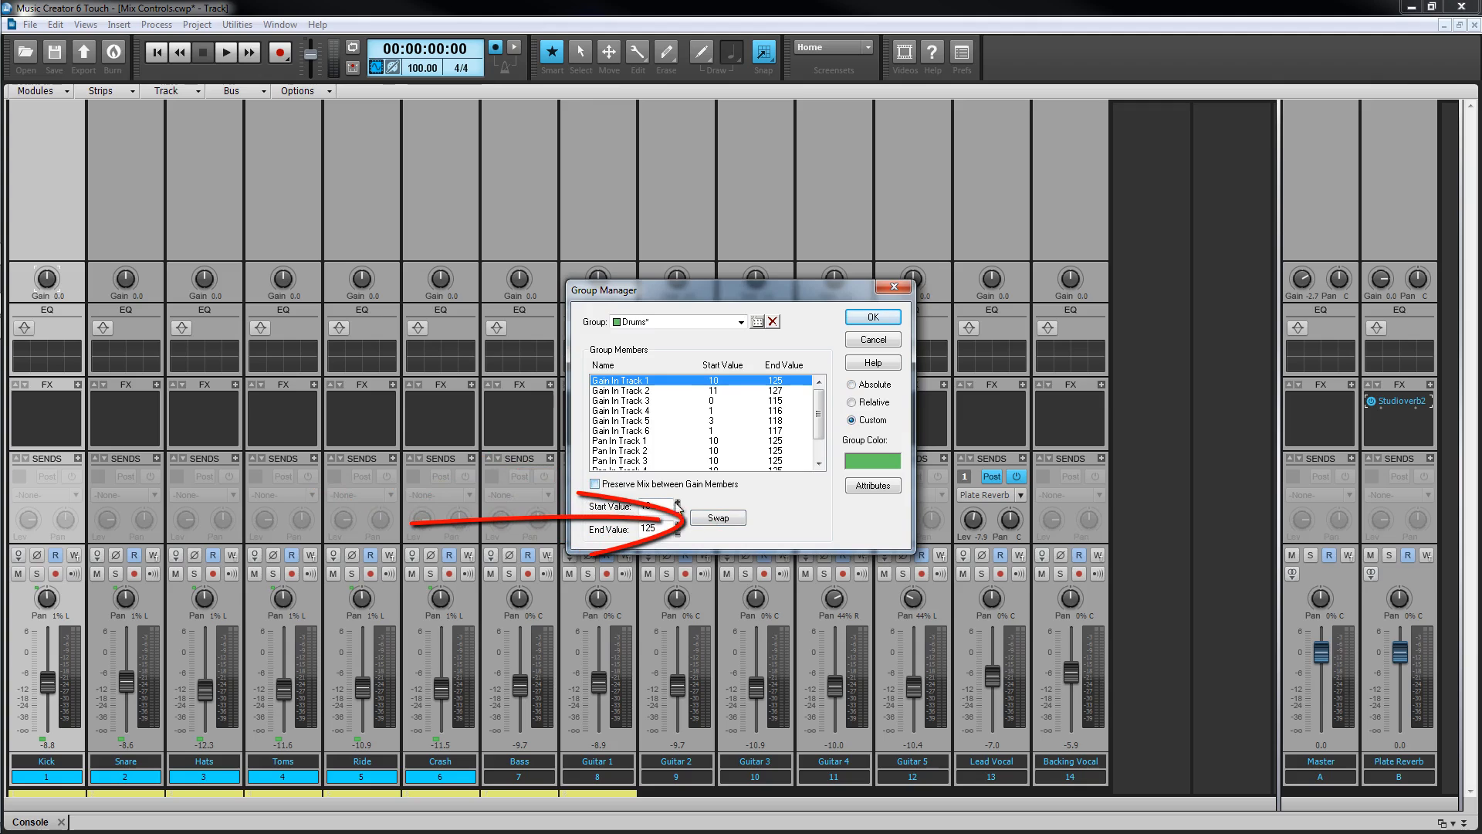
left_click(718, 521)
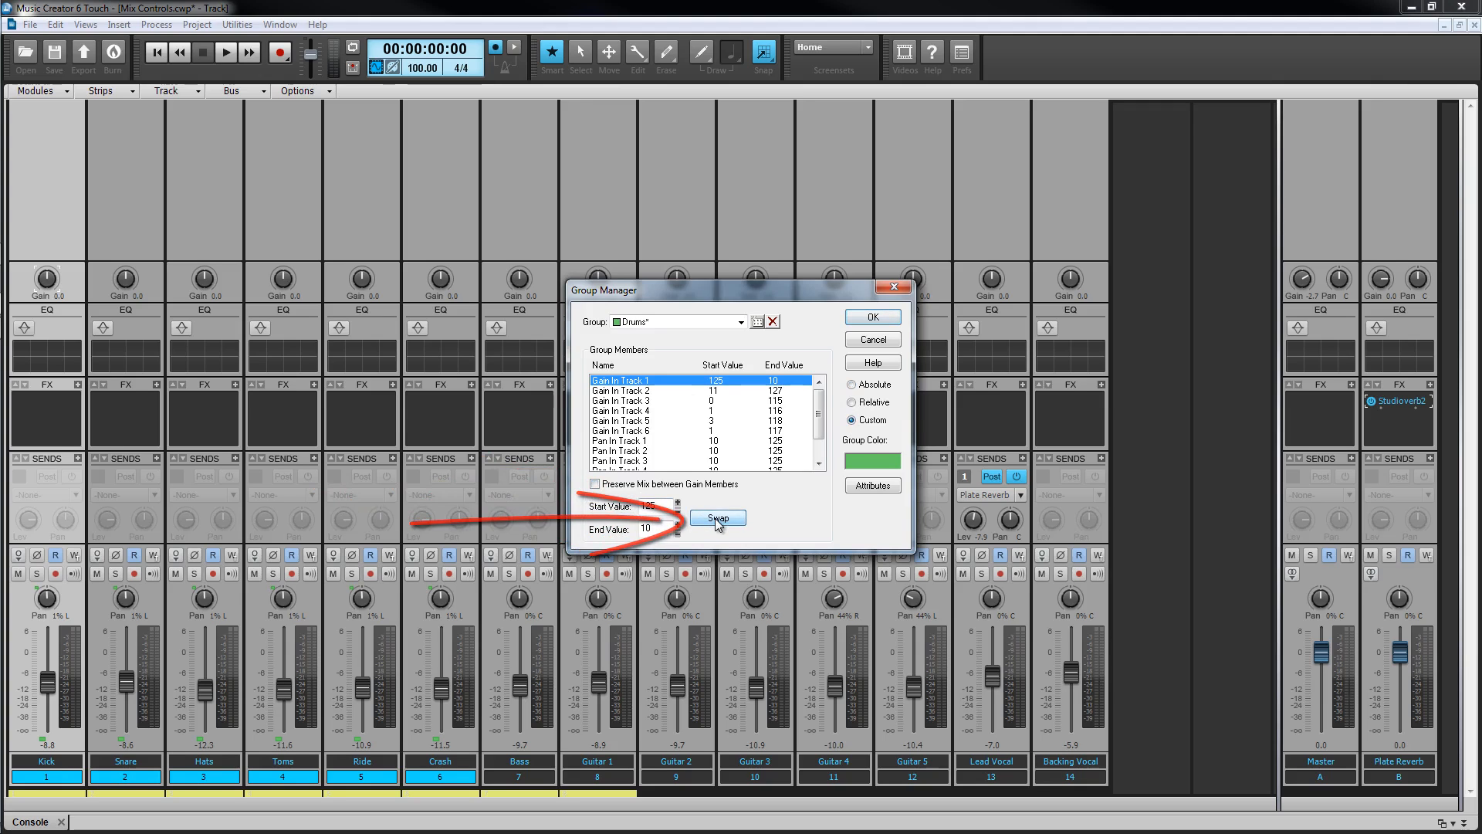
left_click(873, 320)
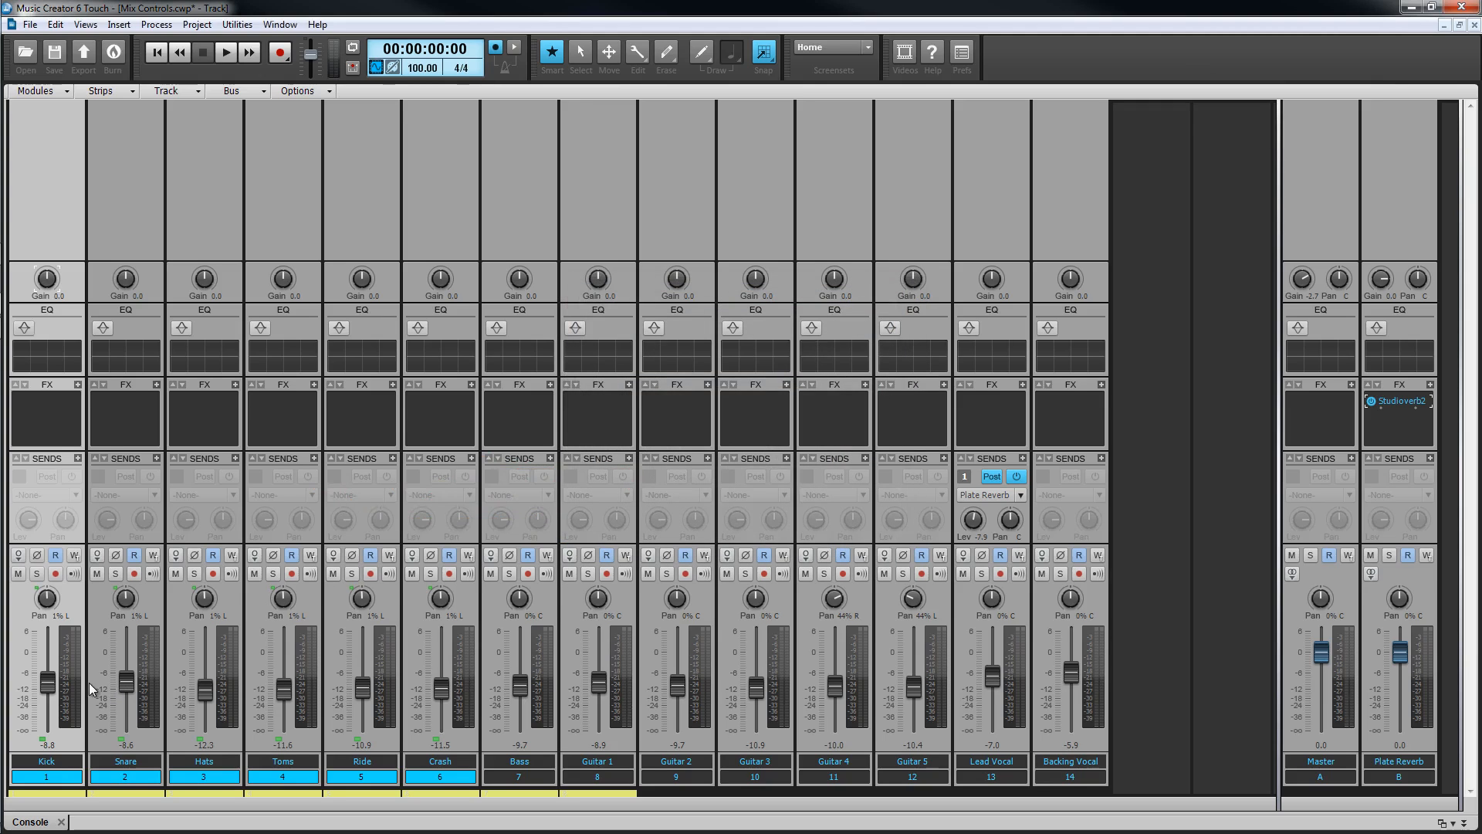
left_click_drag(45, 683, 45, 684)
Set the start value to 20 and the end value to 80 for Gain In Track 3 in the Drums group
right_click(50, 680)
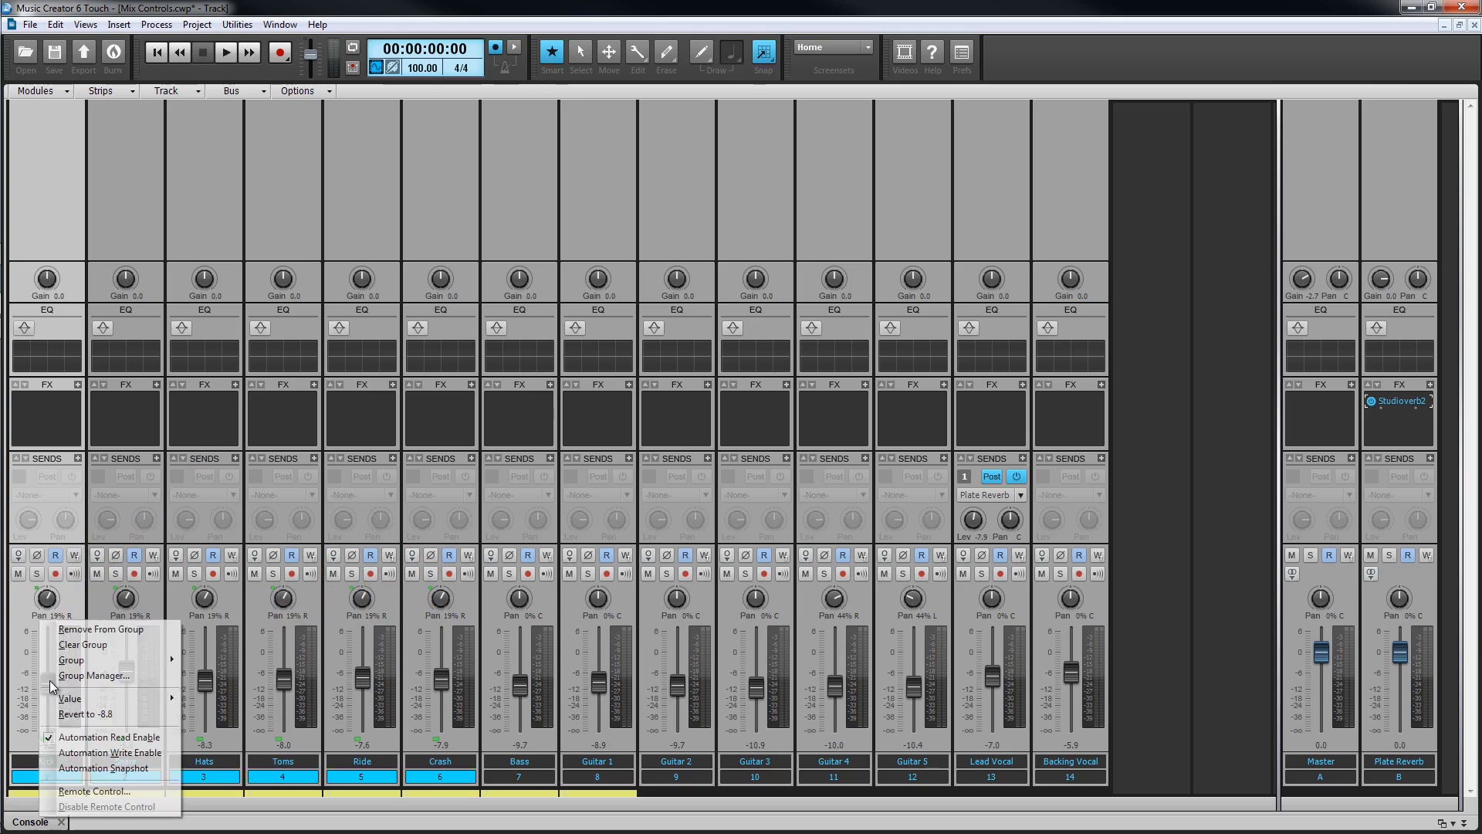
left_click(67, 676)
left_click(635, 401)
double_click(647, 506)
type("20")
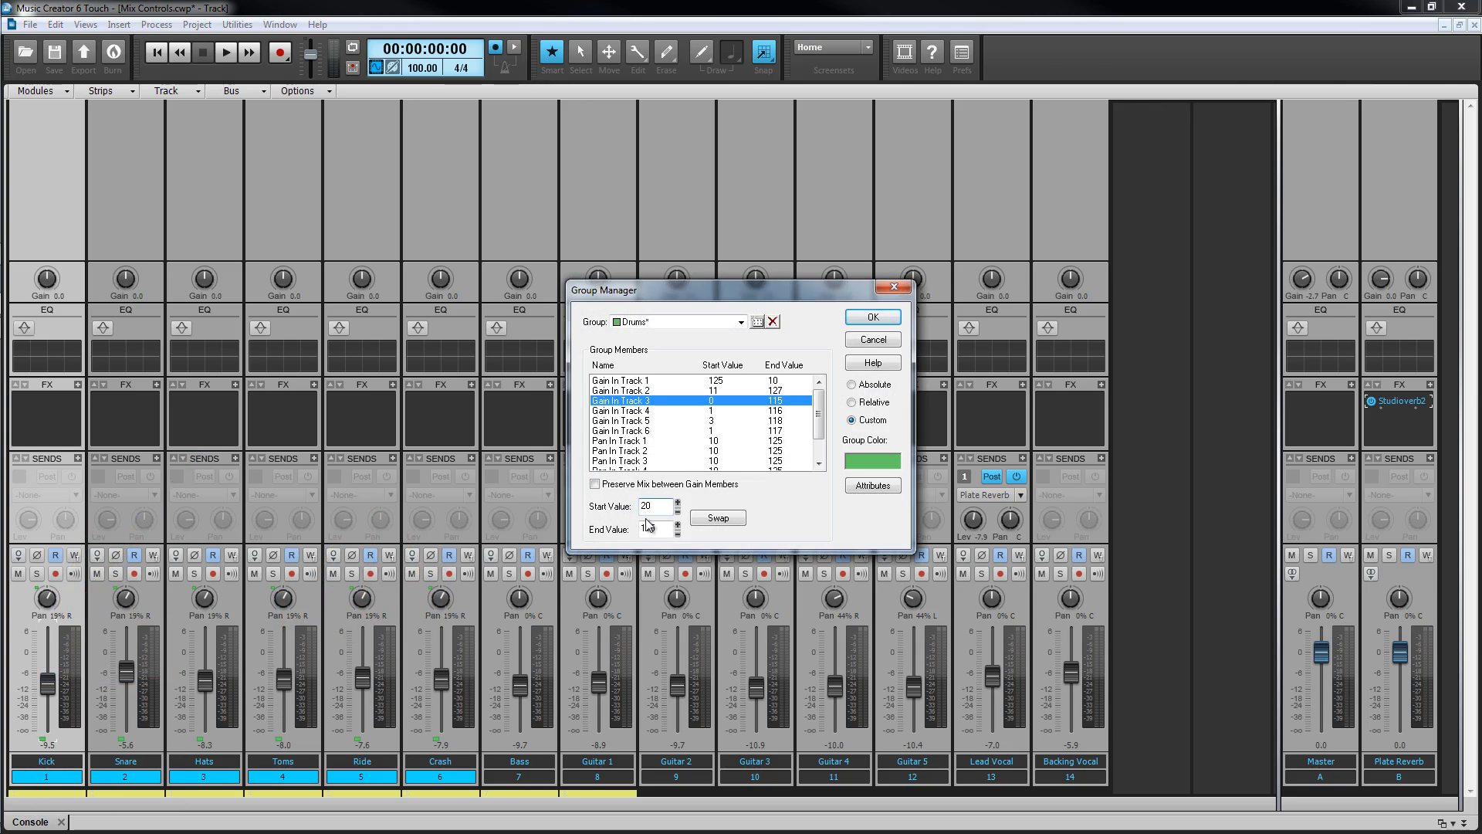
double_click(648, 529)
type("80")
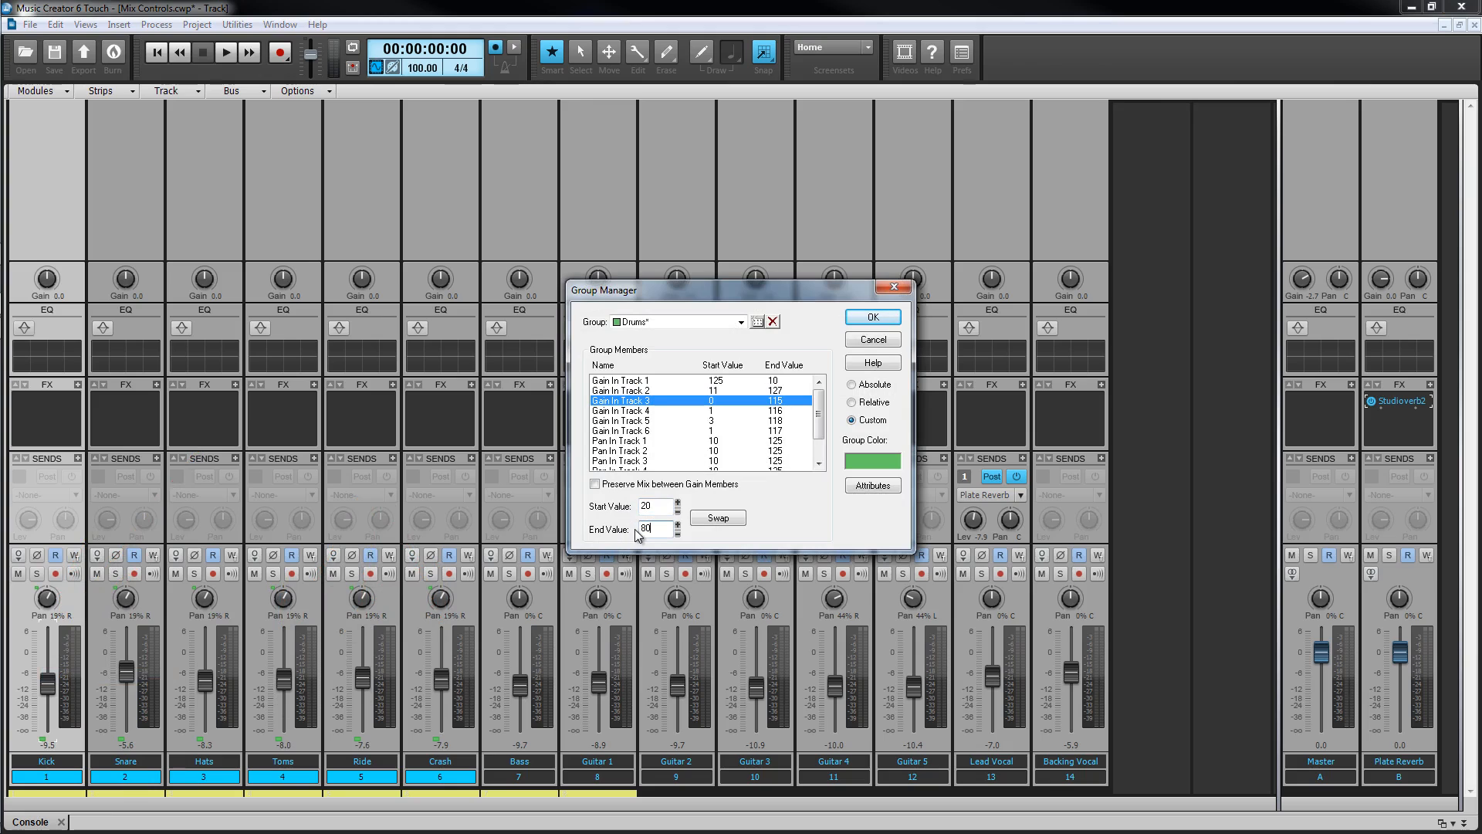
left_click(861, 317)
Remove the Toms pan from the Drums group and set it alone to 14% R
right_click(275, 590)
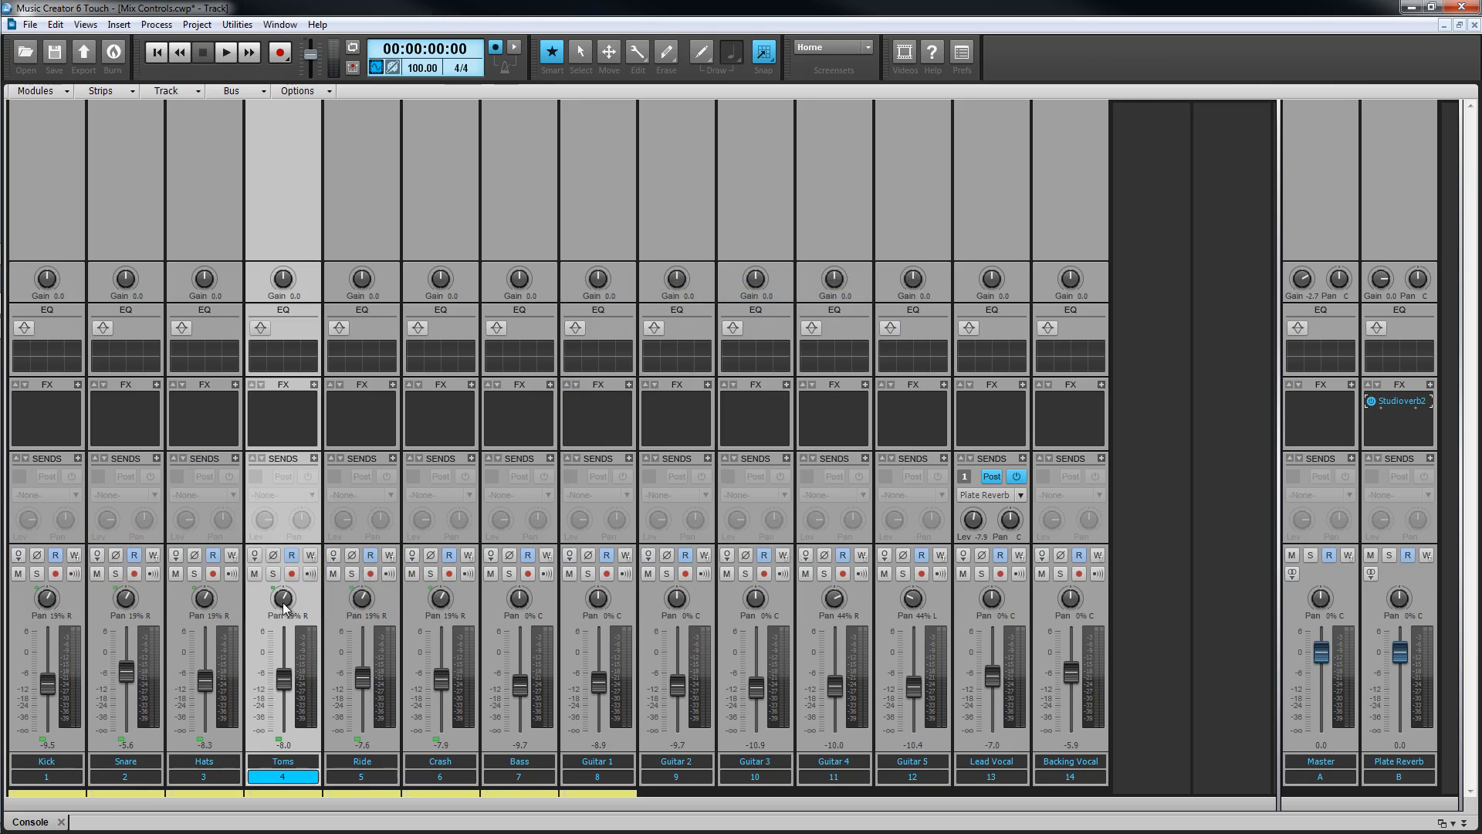
left_click(327, 610)
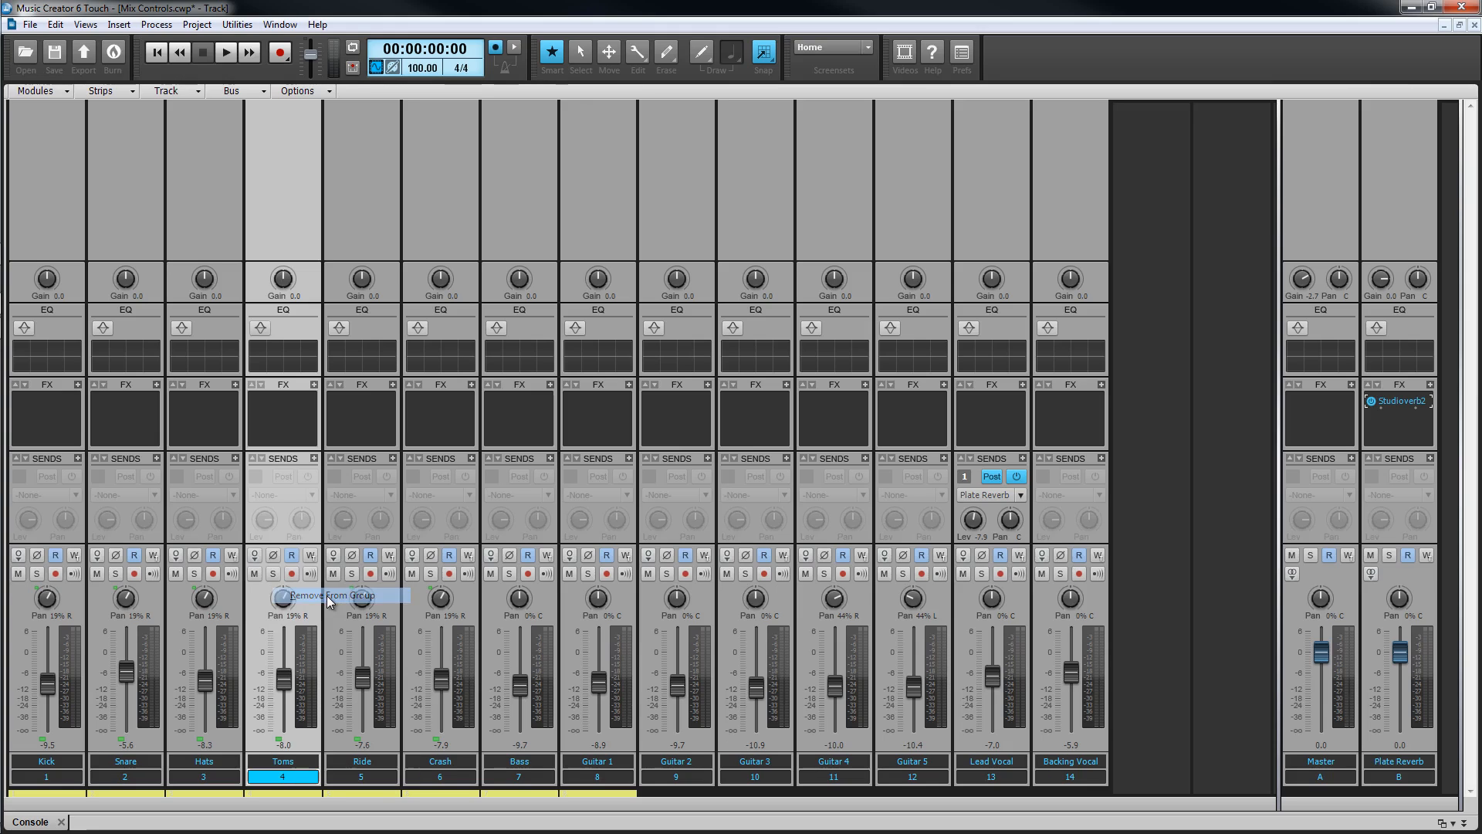
left_click_drag(282, 601, 285, 596)
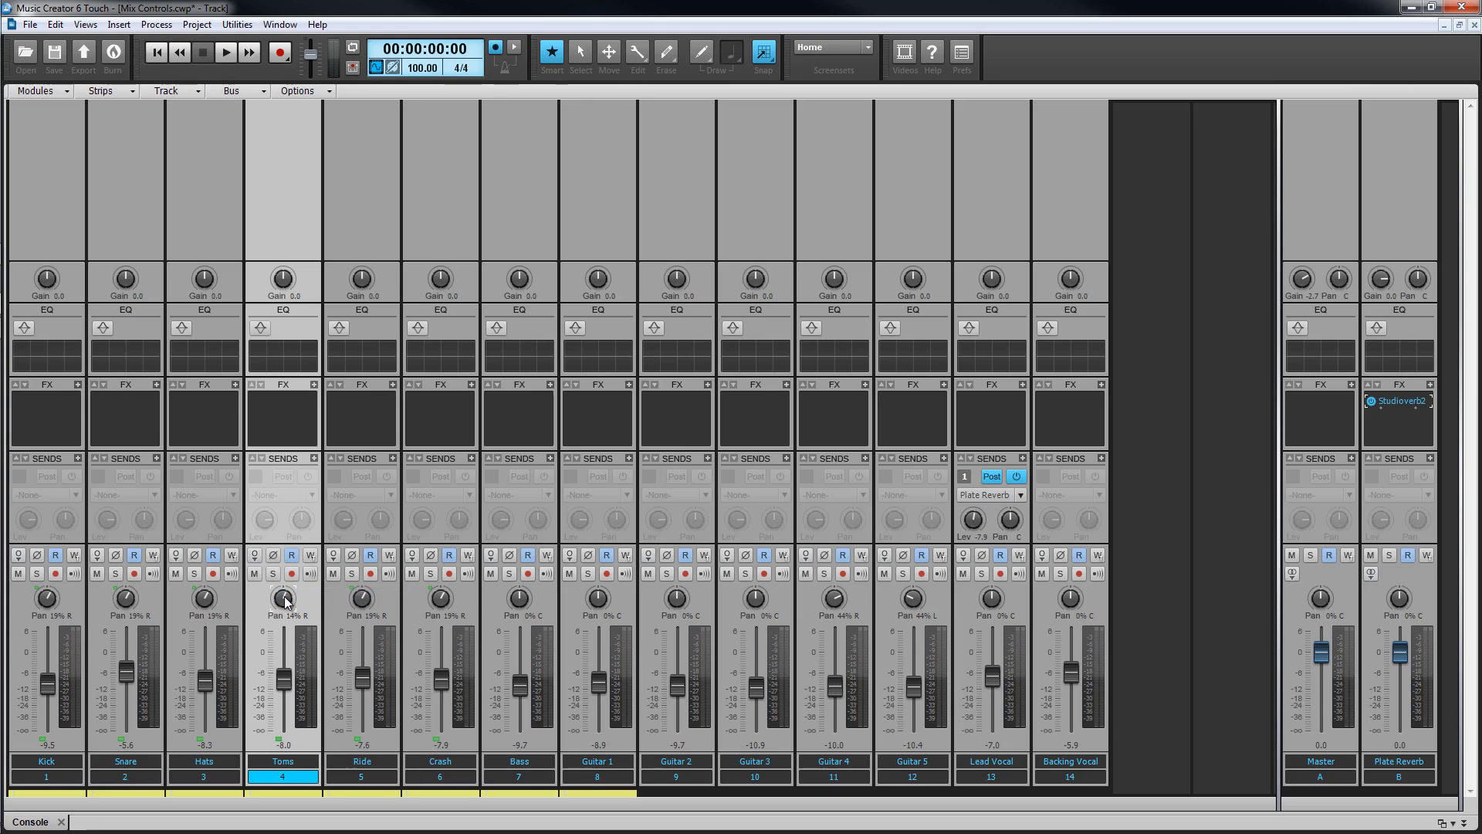
Clear the drum fader group from the Ride fader and move the Ride fader alone to -6.9
right_click(358, 681)
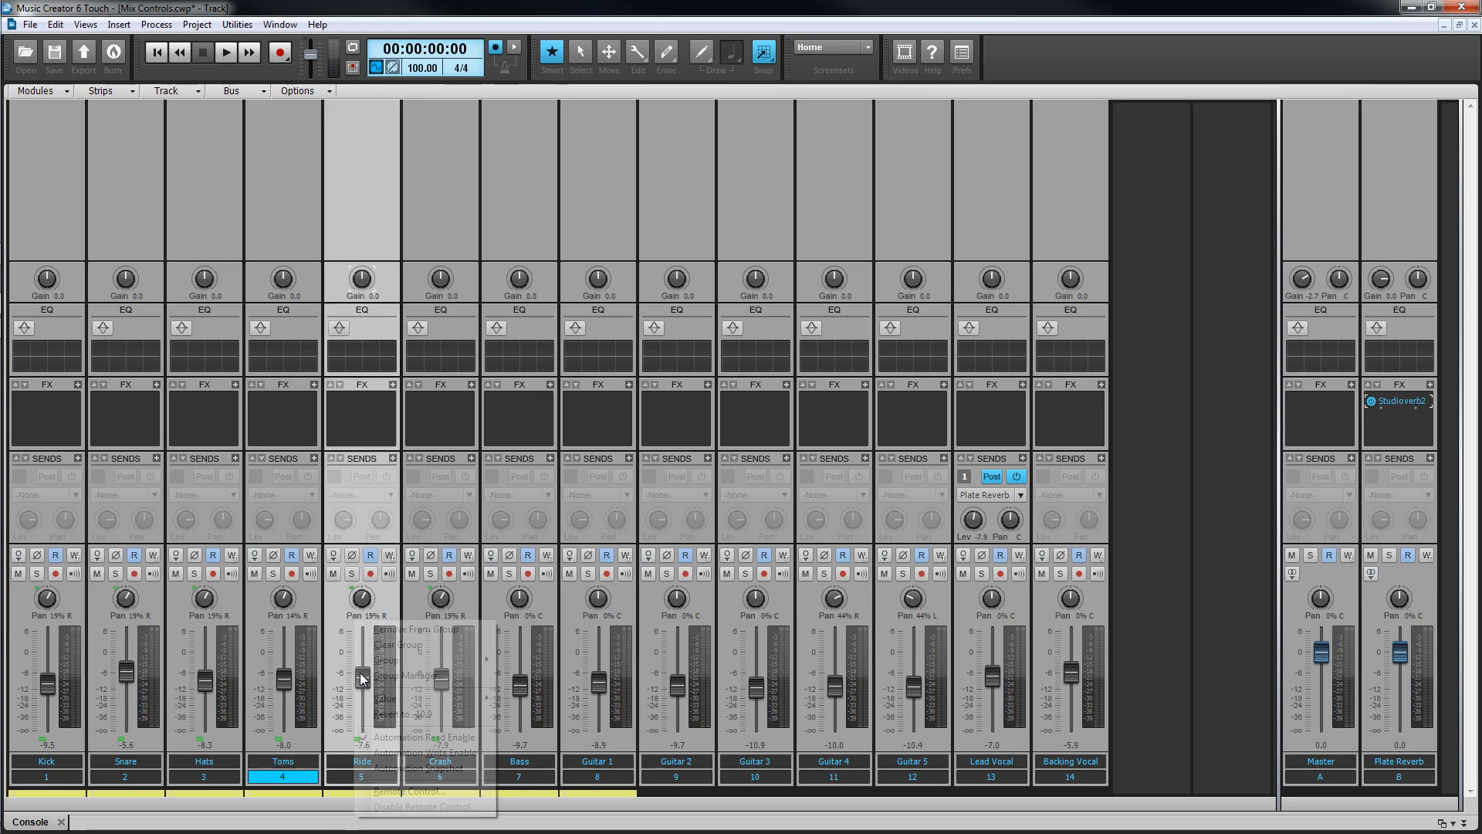
left_click(397, 646)
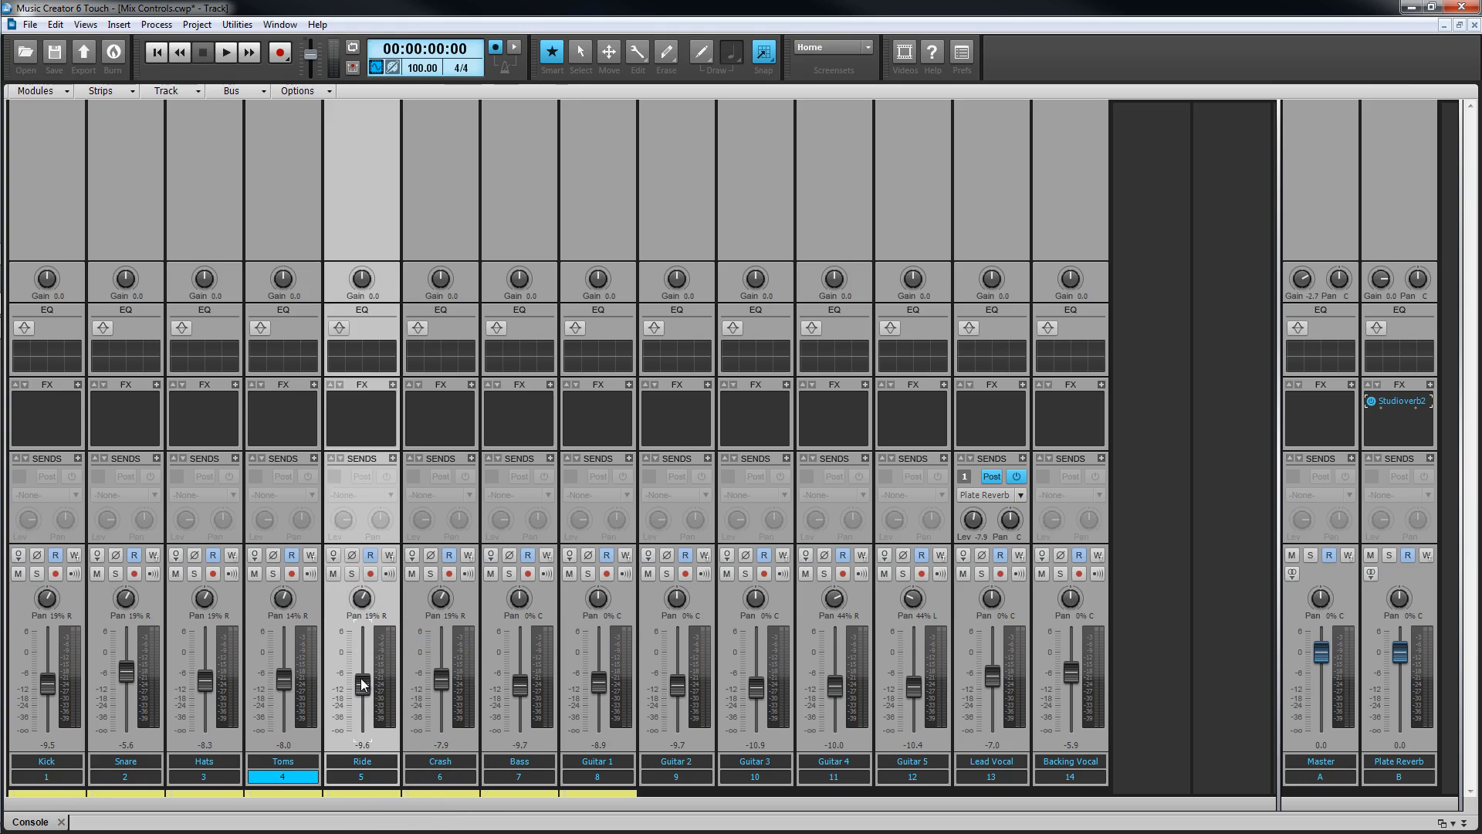
Enable the EQ on the Bass track and open its equalizer window beside the Bass strip
left_click(521, 323)
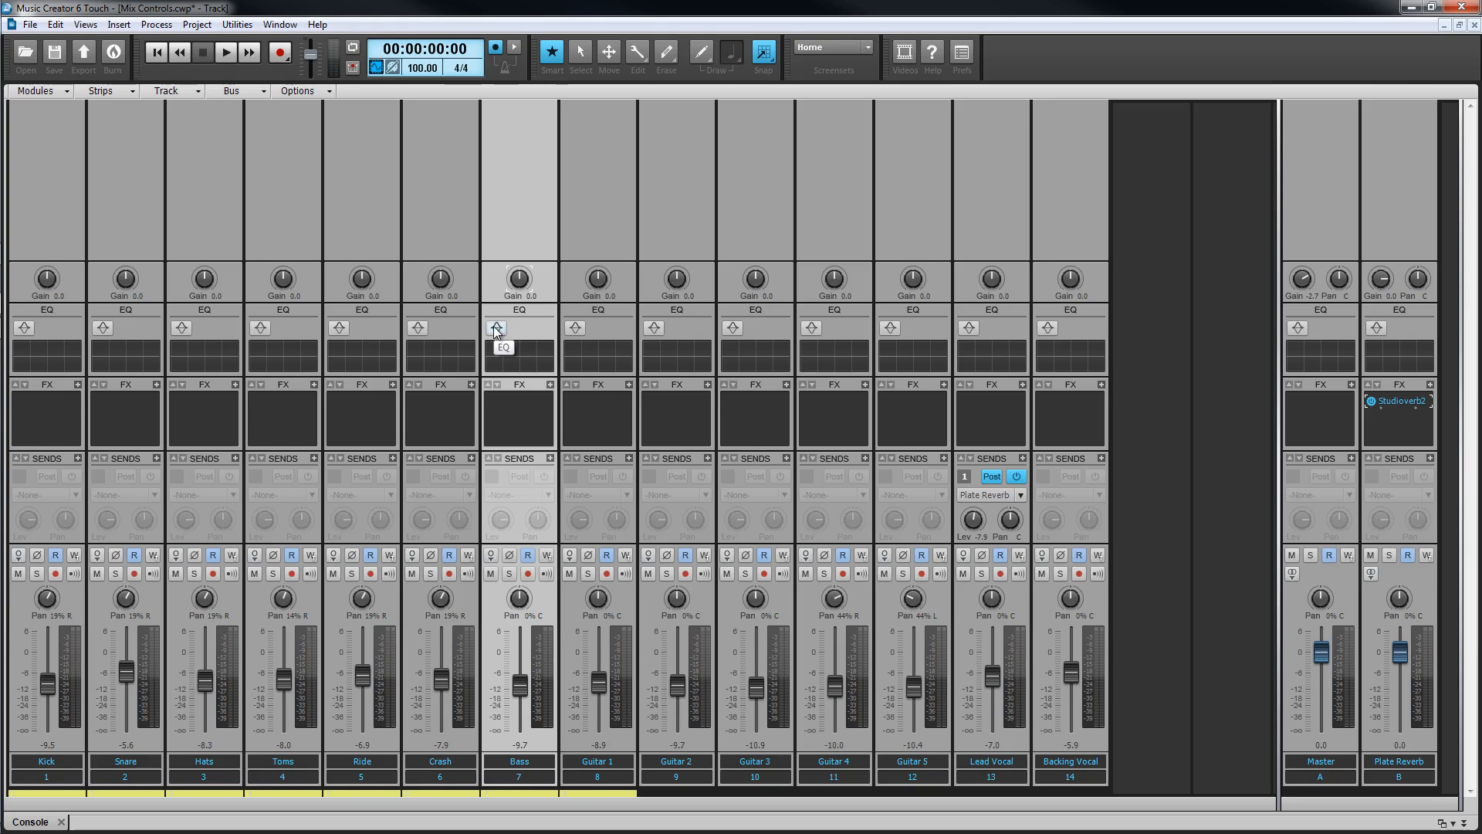
left_click(497, 329)
double_click(518, 359)
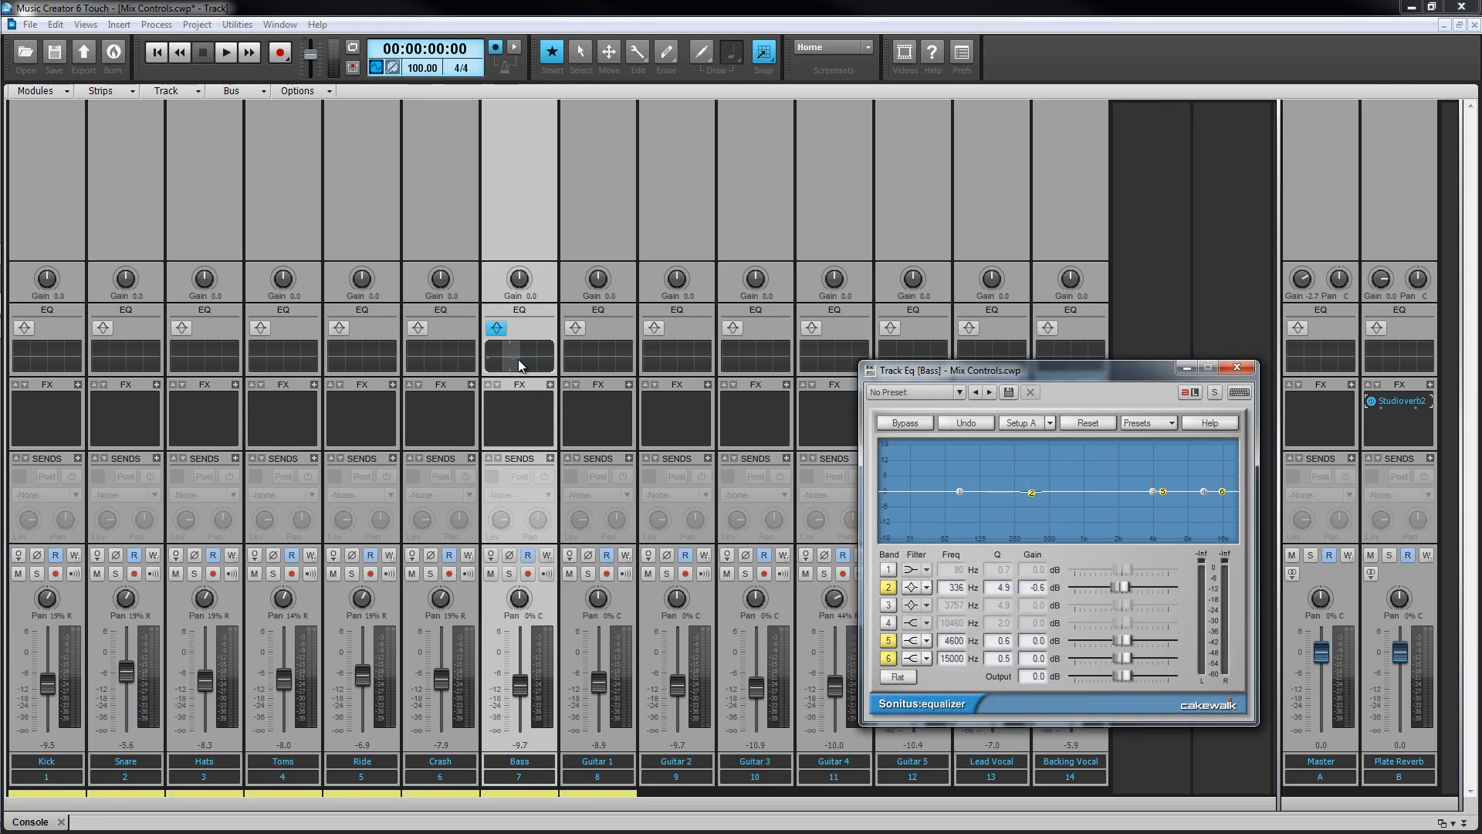
left_click_drag(962, 370, 672, 224)
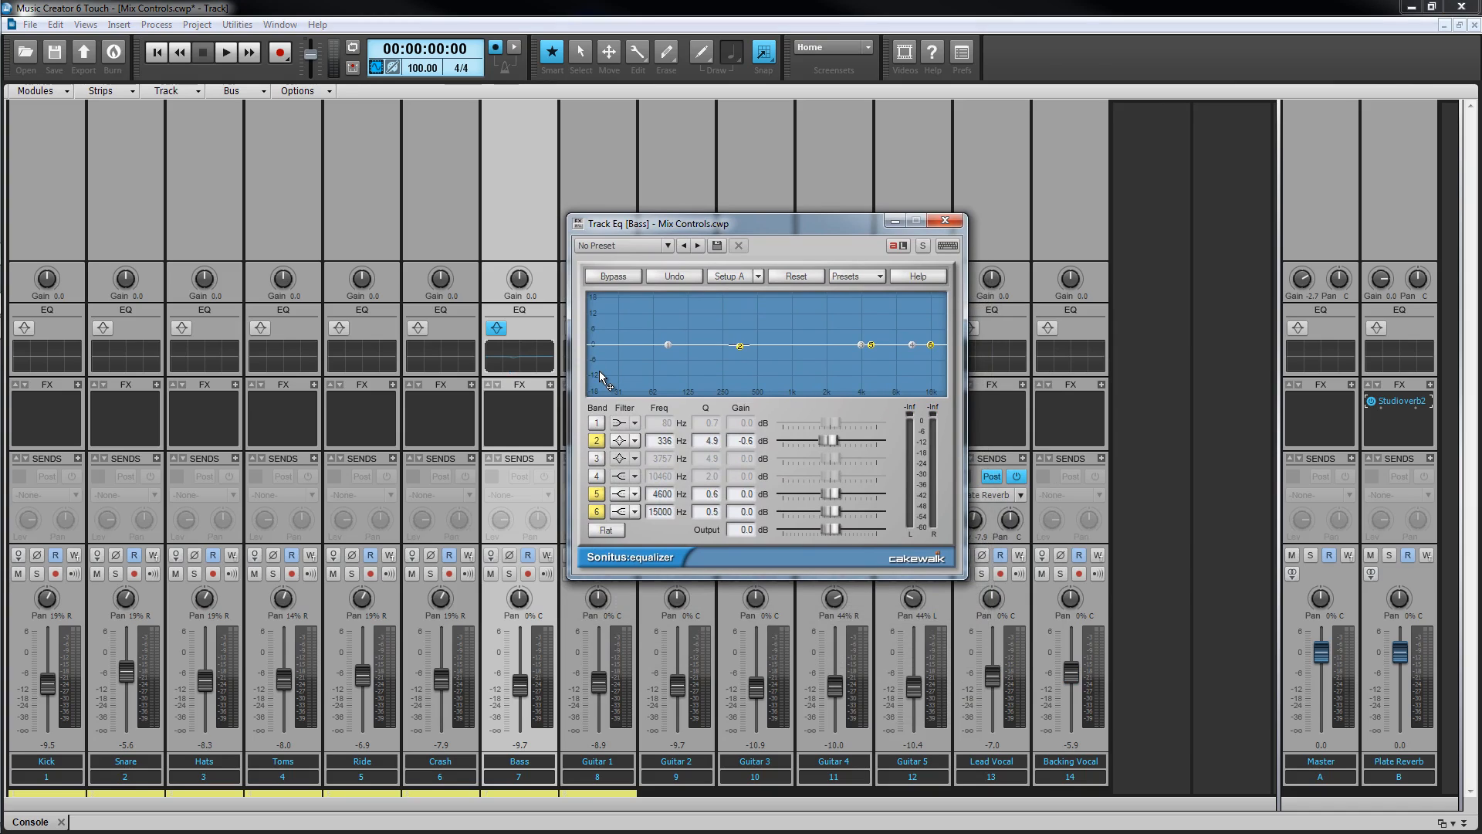
Toggle EQ band 5 from its point on the graph, shift it to 4943 Hz at -0.4 dB, and leave it switched off
left_click(741, 347)
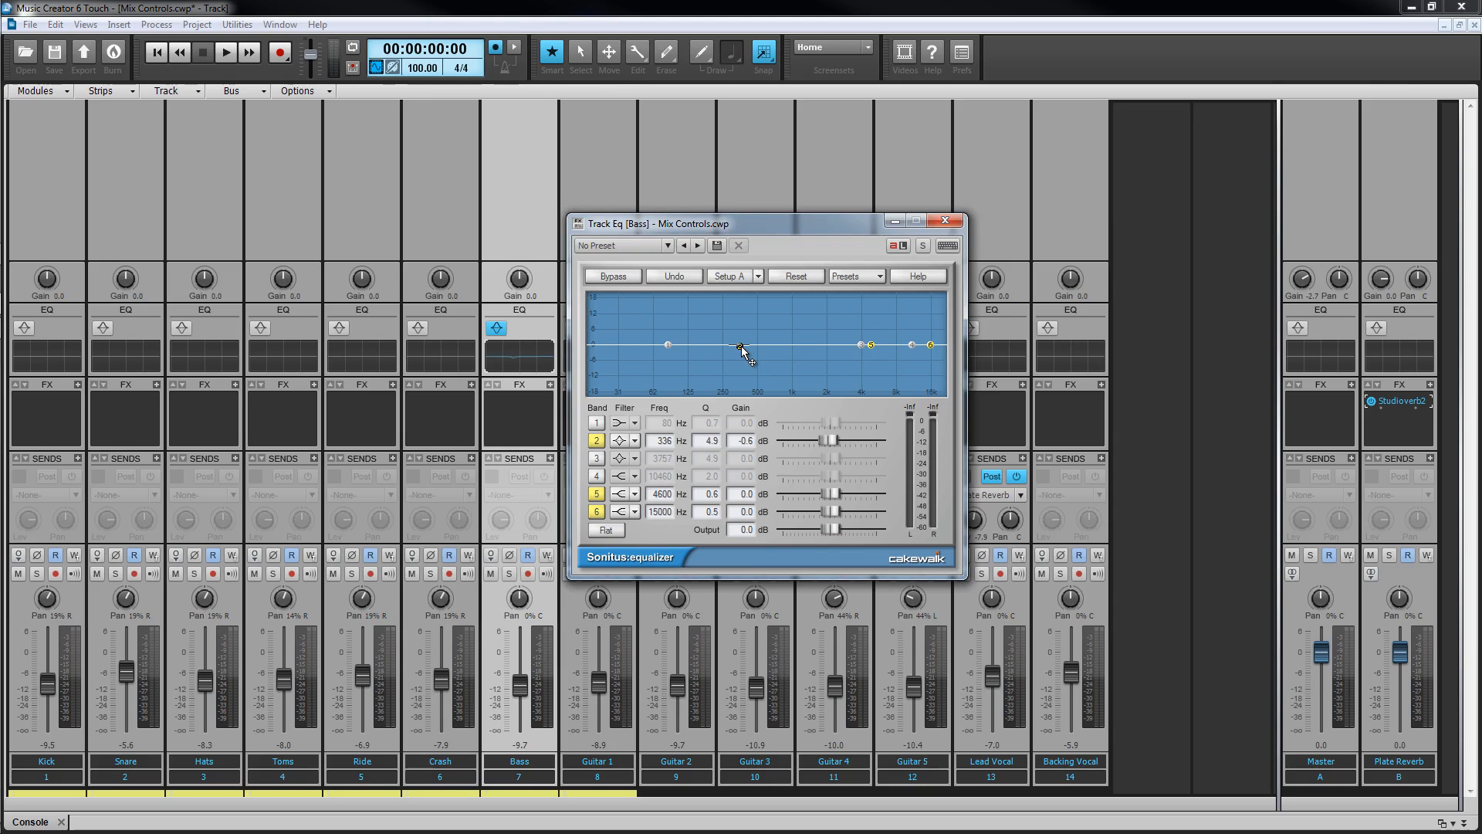
double_click(871, 346)
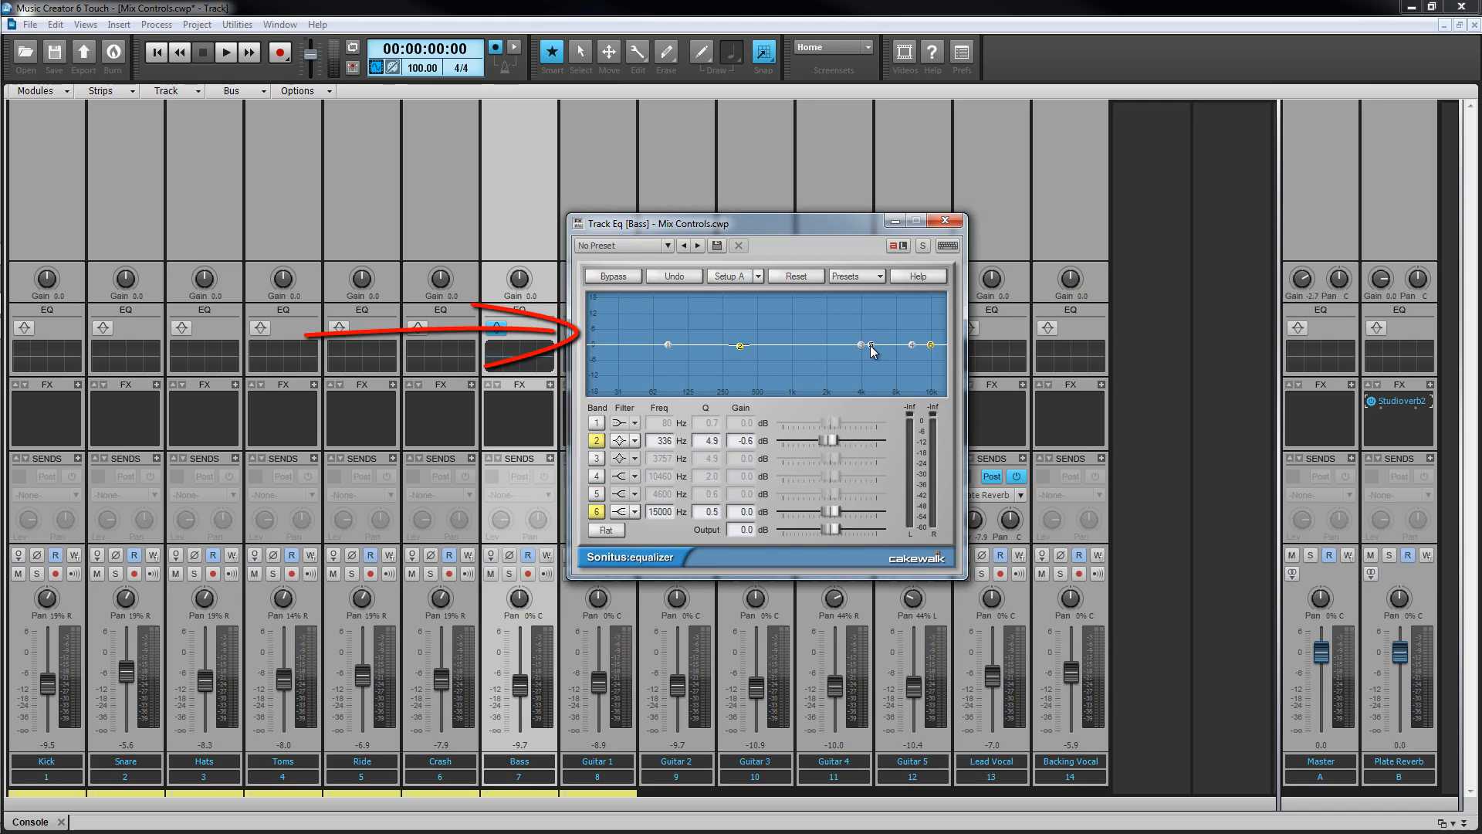
double_click(871, 346)
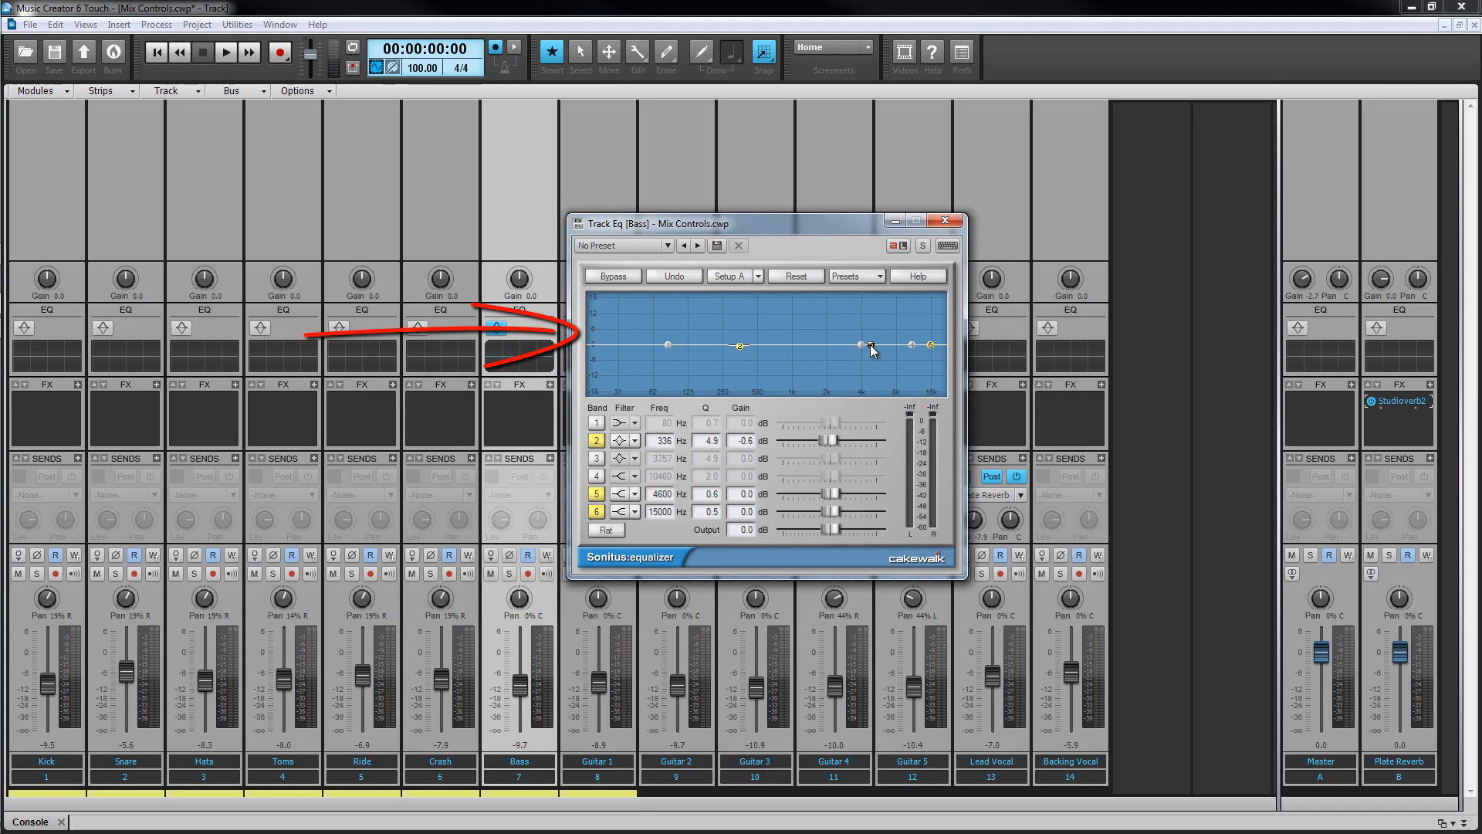
mouse_move(872, 349)
left_mouse_down()
mouse_move(887, 386)
mouse_move(885, 348)
left_mouse_up()
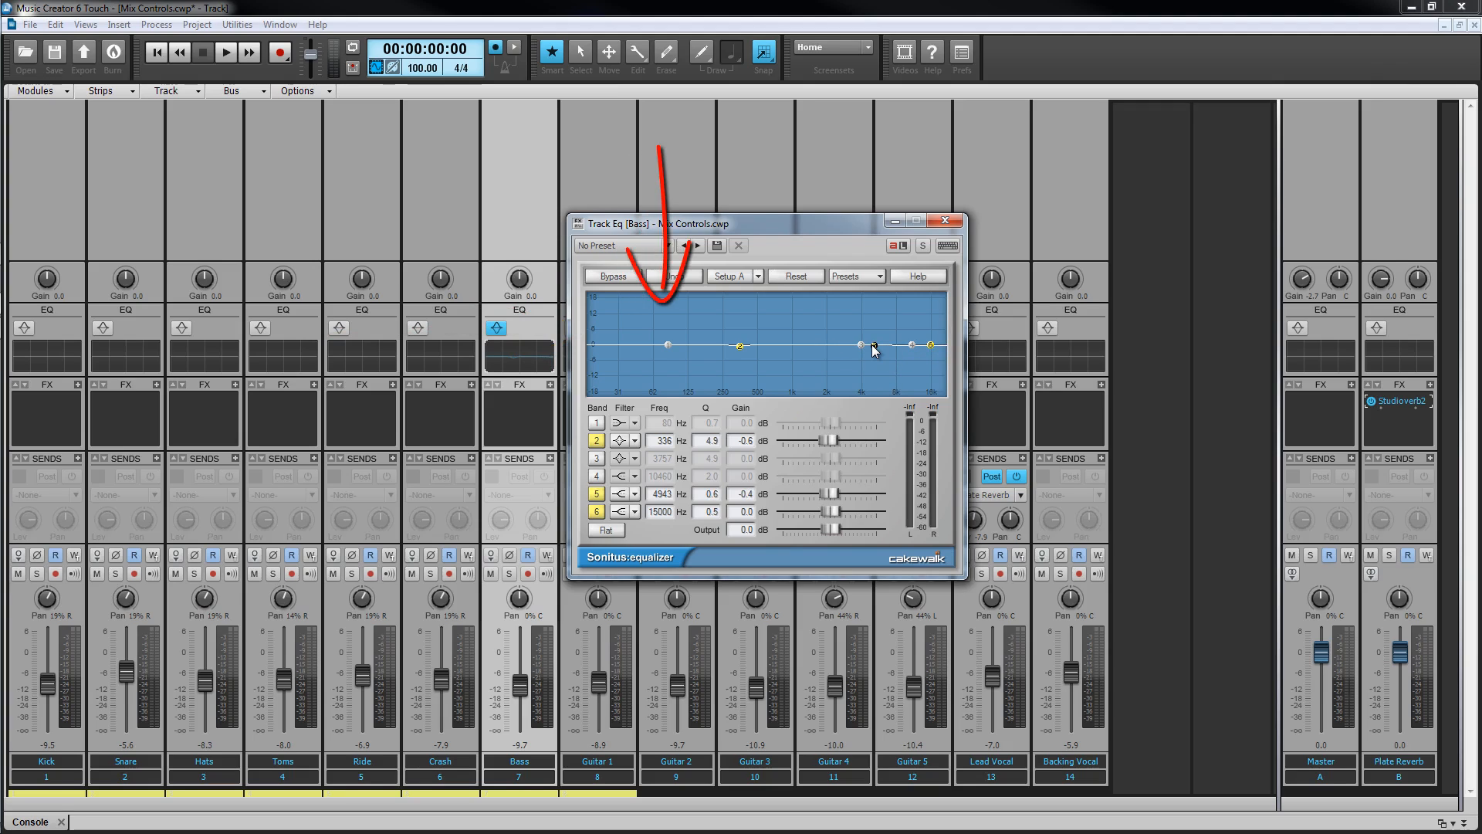
double_click(874, 345)
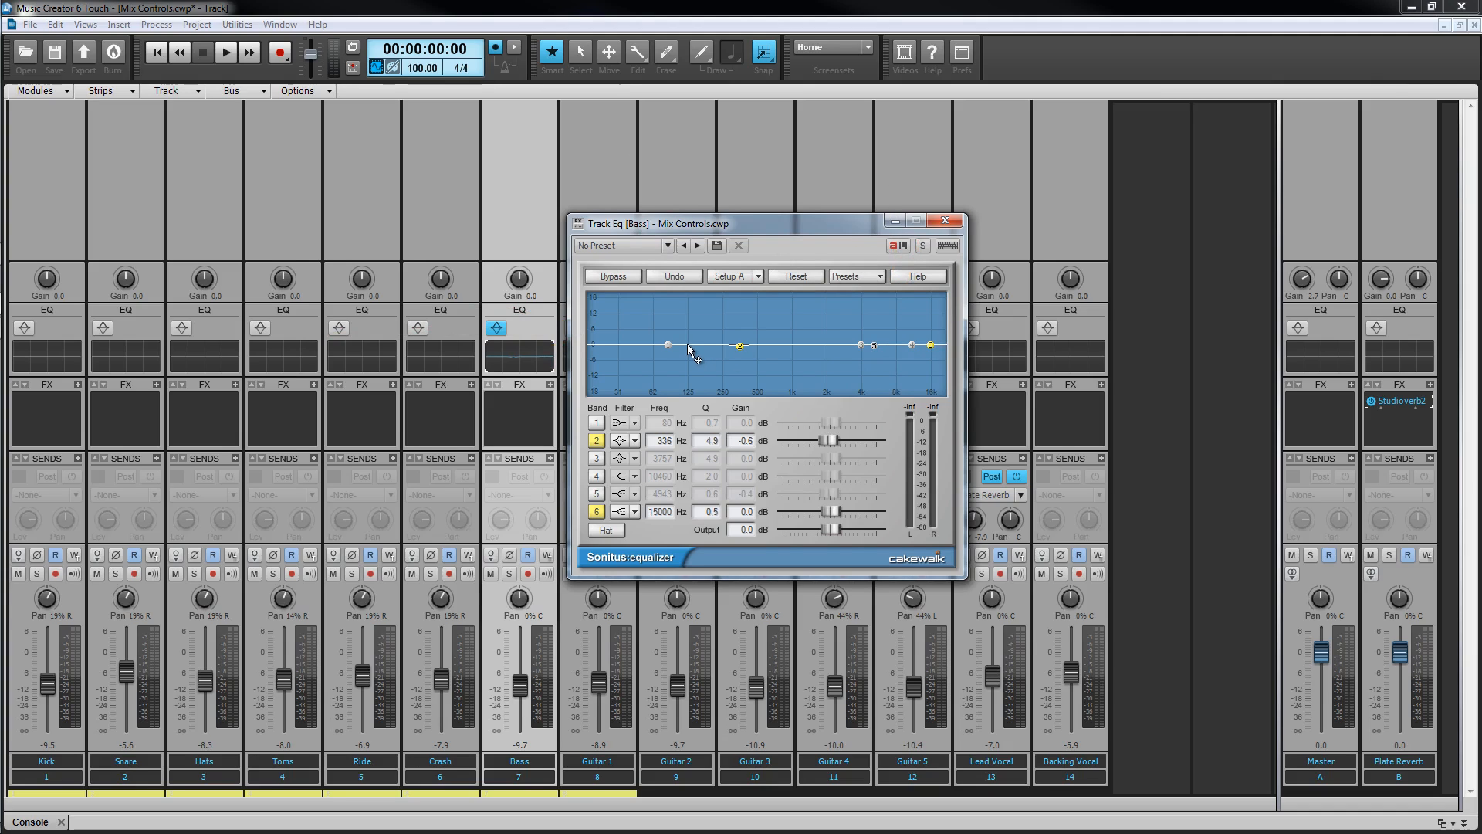
left_click(600, 424)
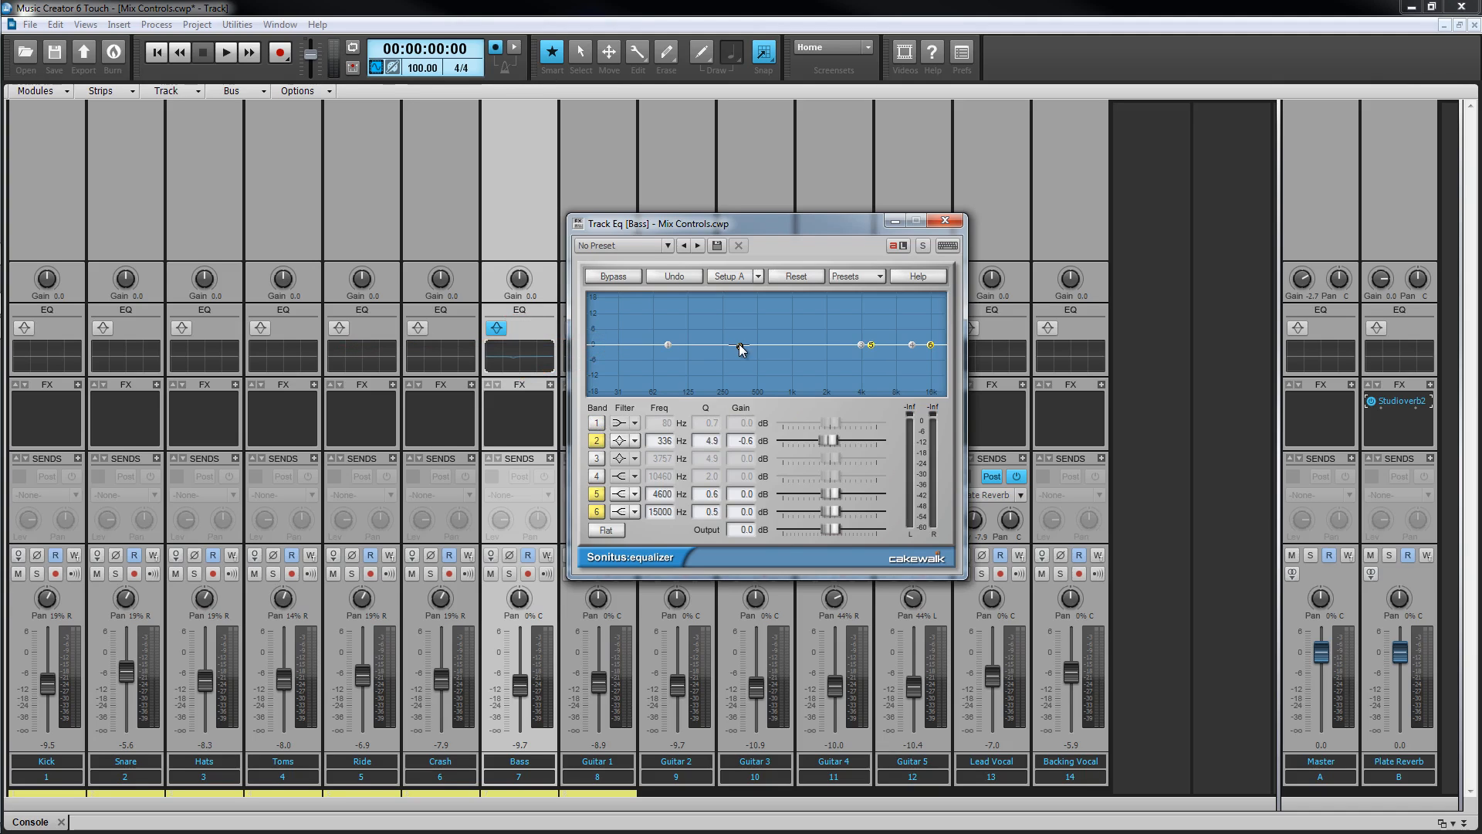
double_click(871, 348)
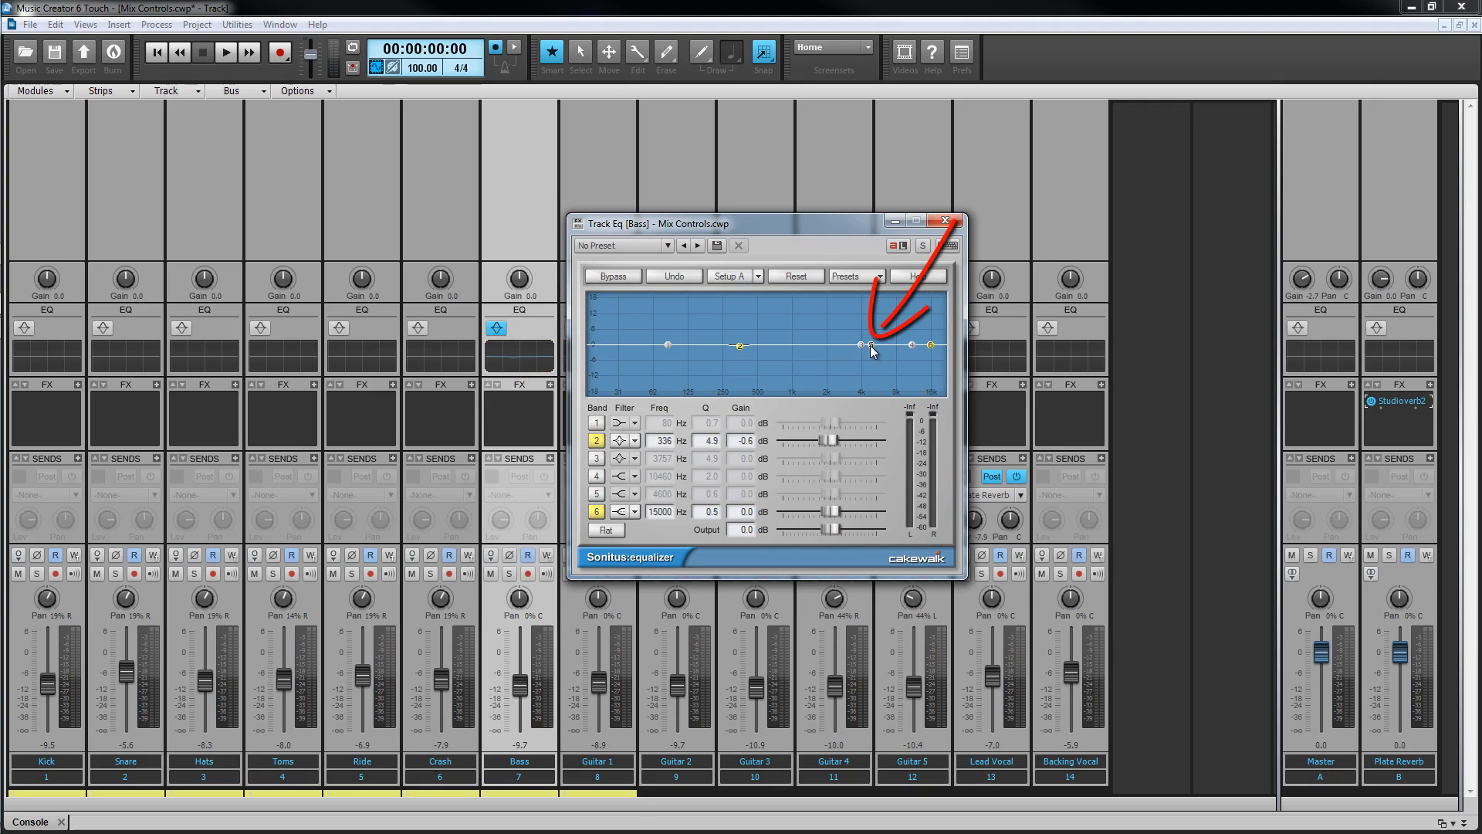
Switch off EQ bands 2 and 6 and flatten the Bass equalizer
left_click(596, 423)
left_click(597, 441)
left_click(597, 423)
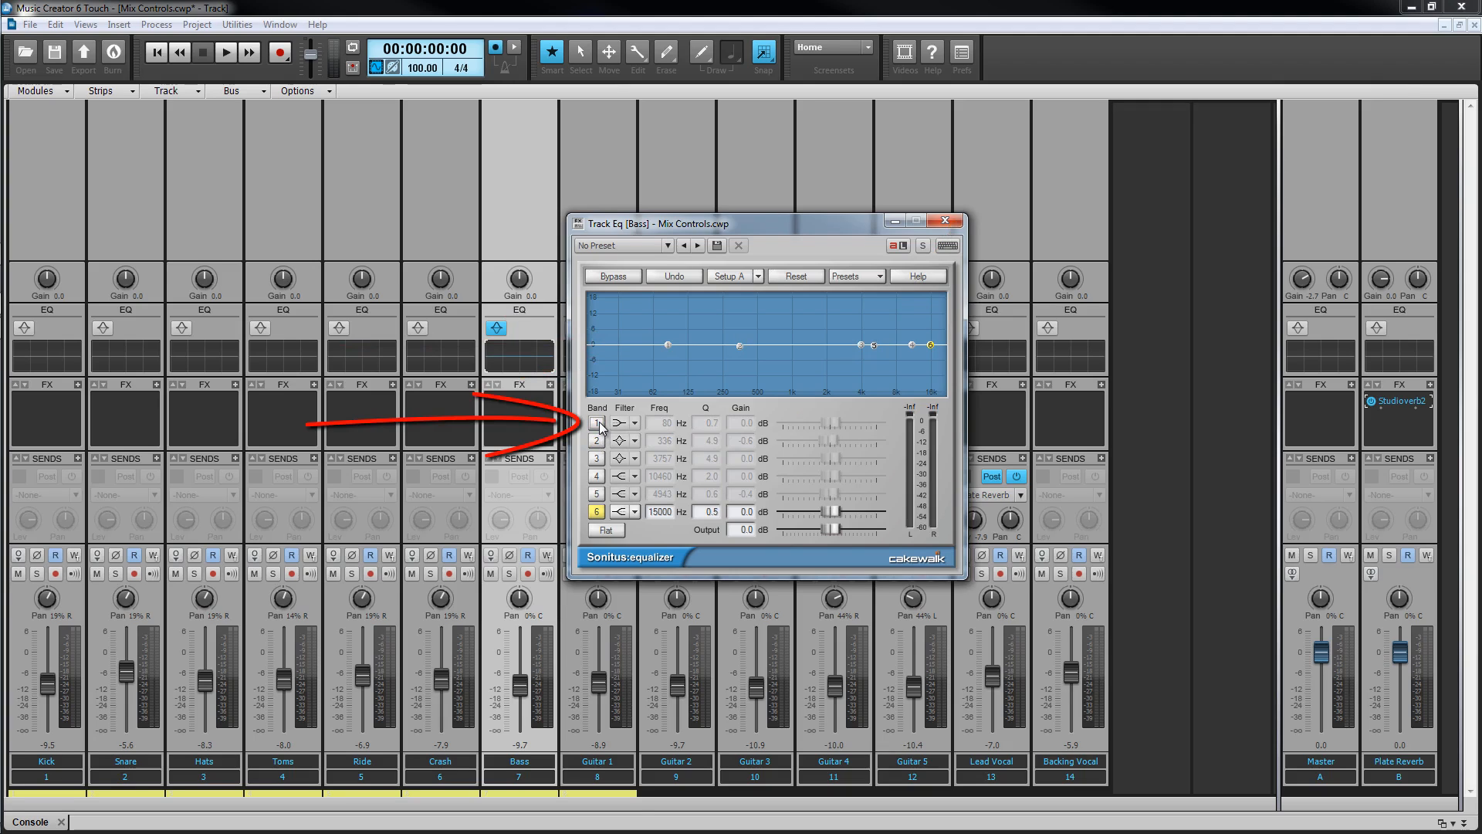
left_click(596, 511)
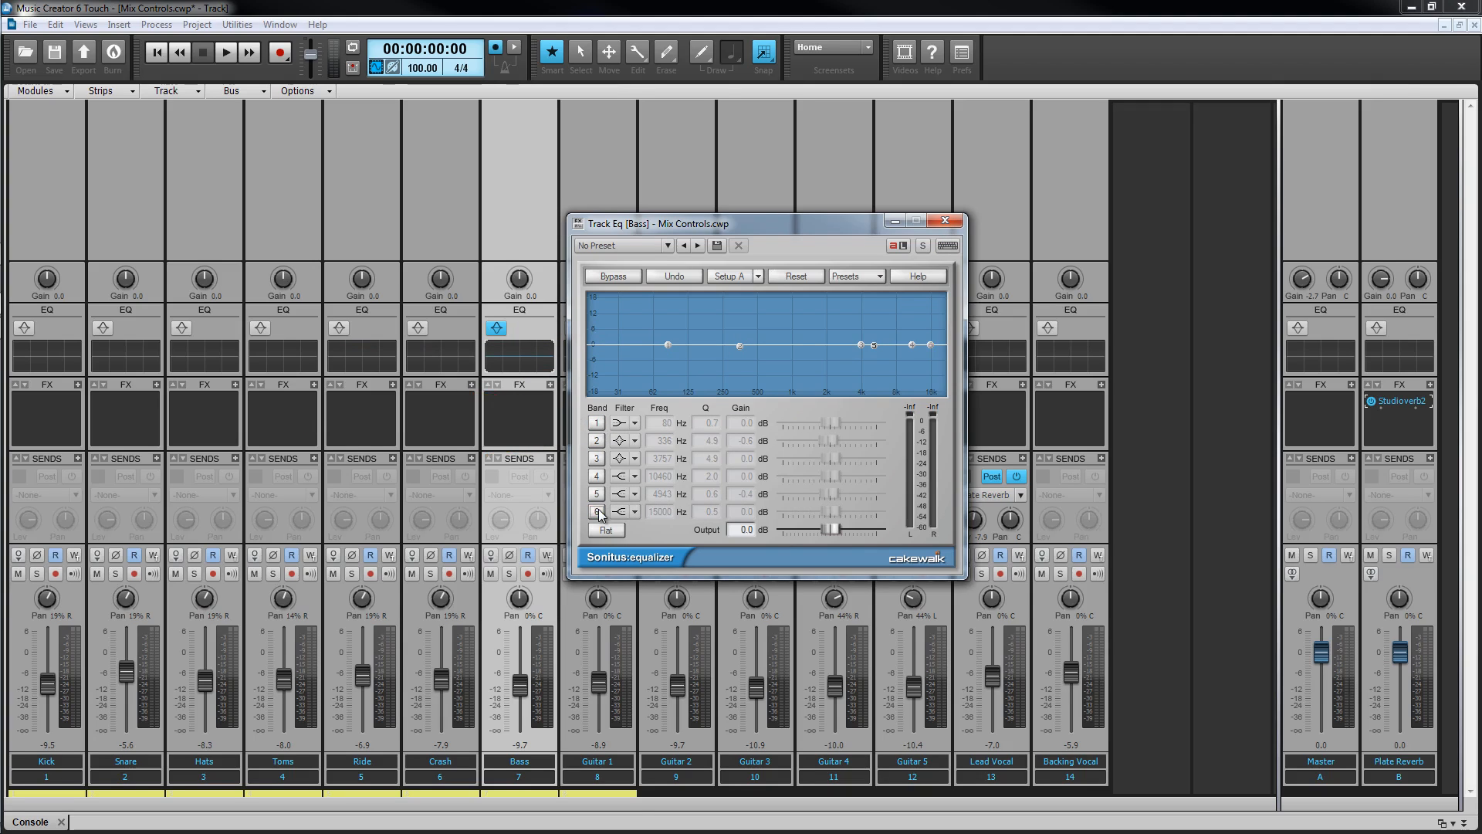
left_click(604, 530)
Enable EQ band 1 as a Highpass filter at 40 Hz with a Q of 1.6
left_click(599, 423)
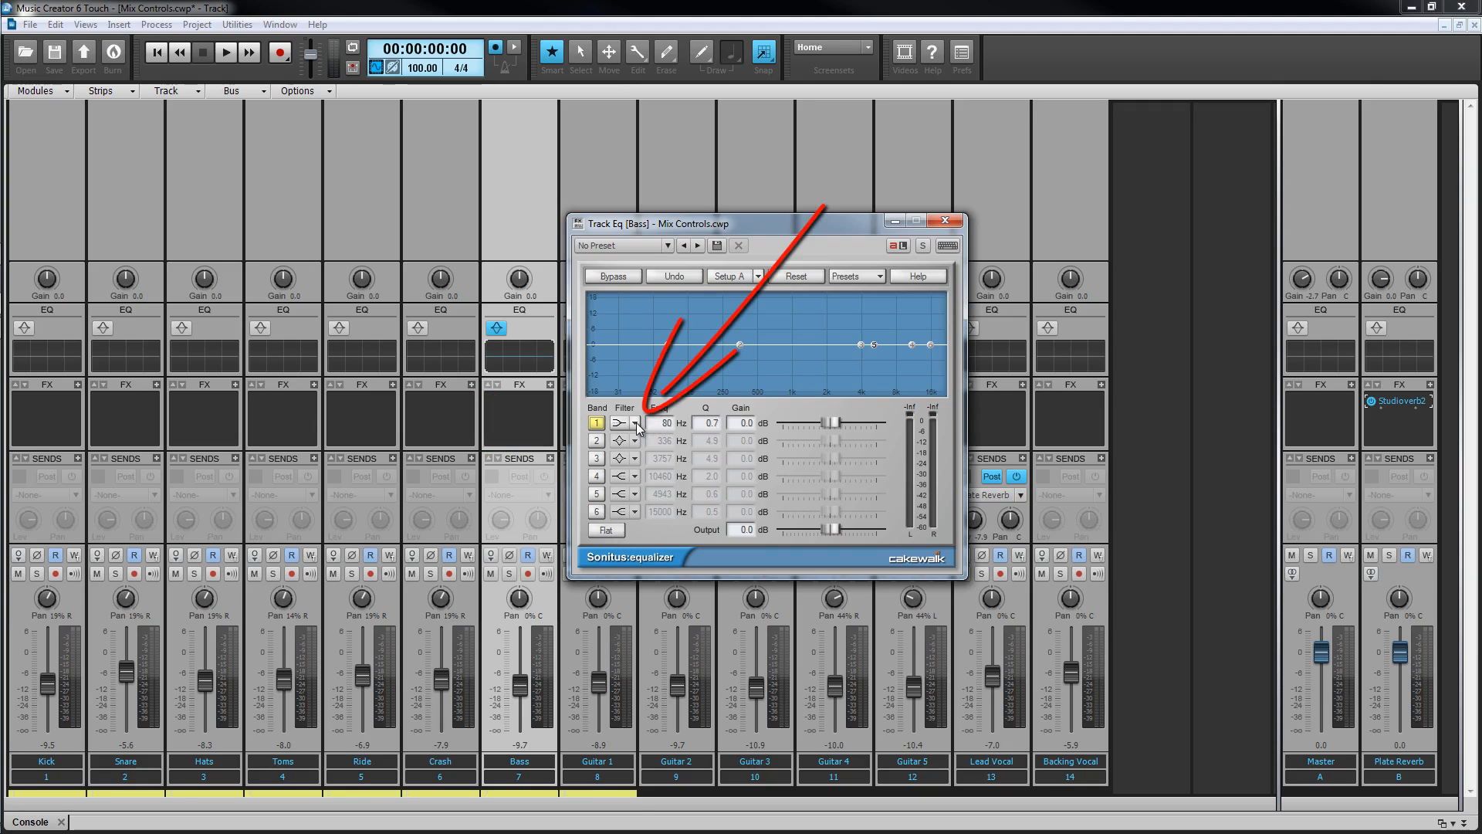
left_click(636, 423)
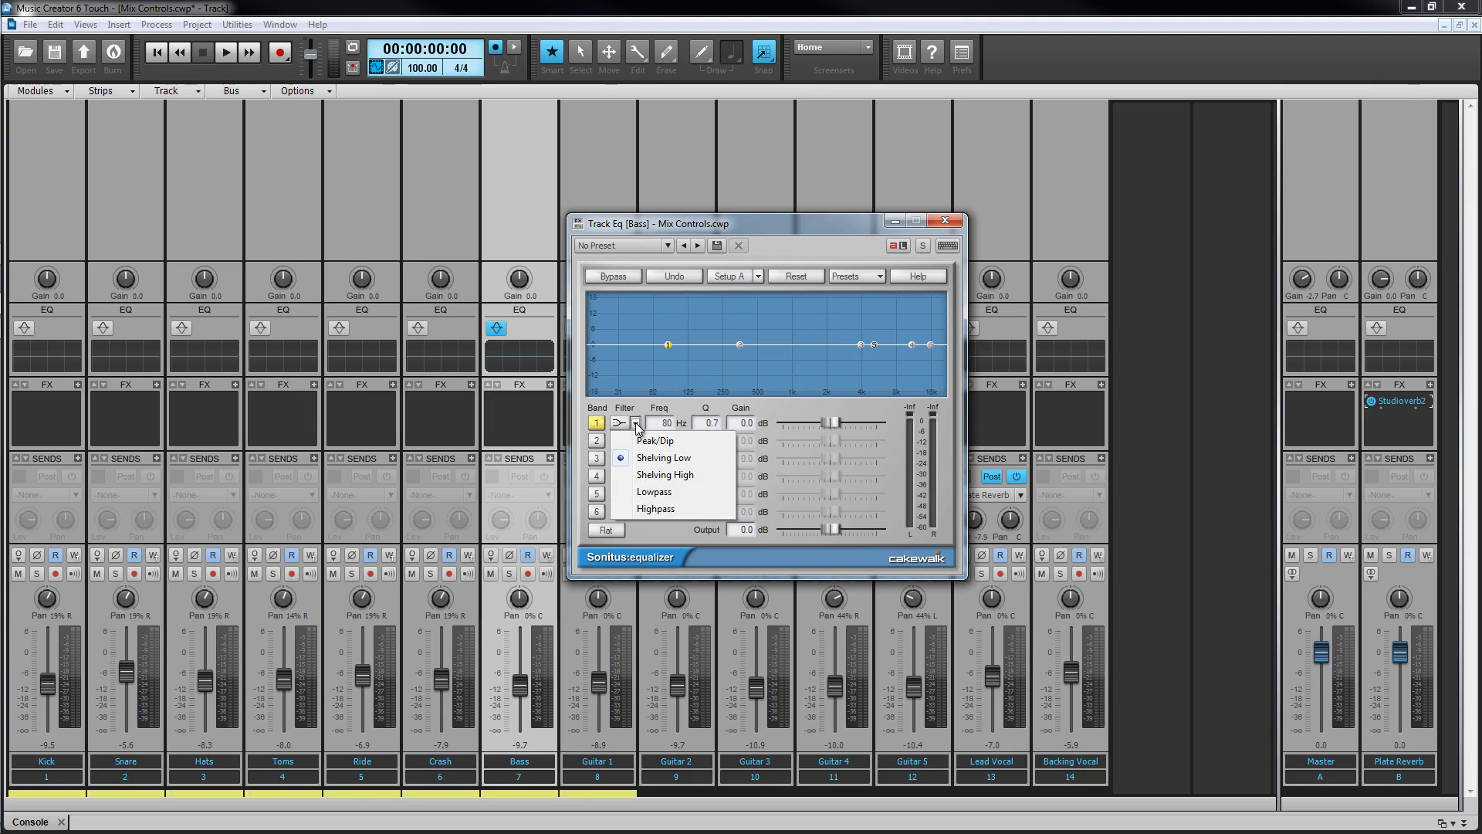
left_click(656, 510)
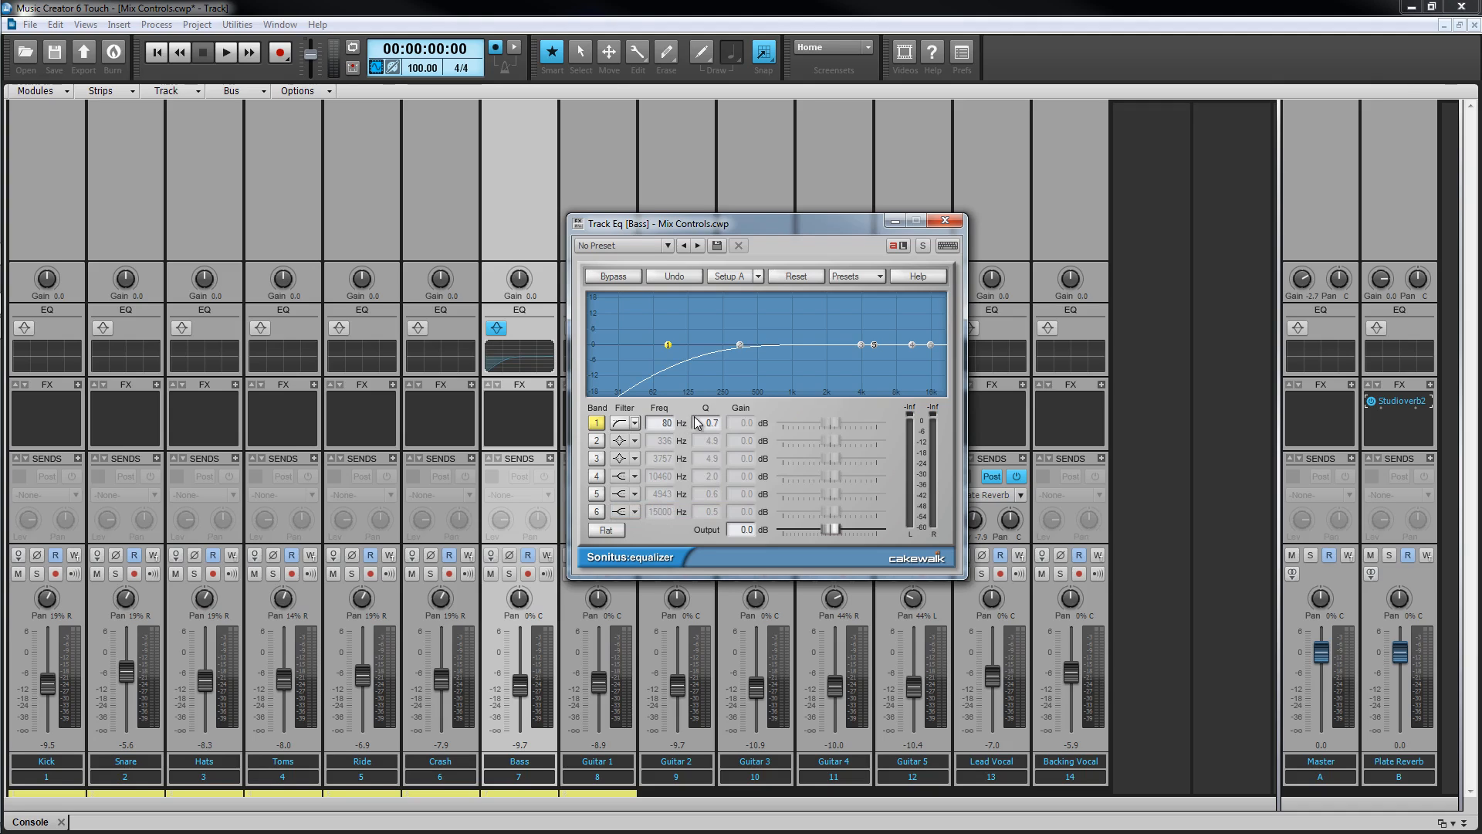
left_click_drag(708, 420, 710, 423)
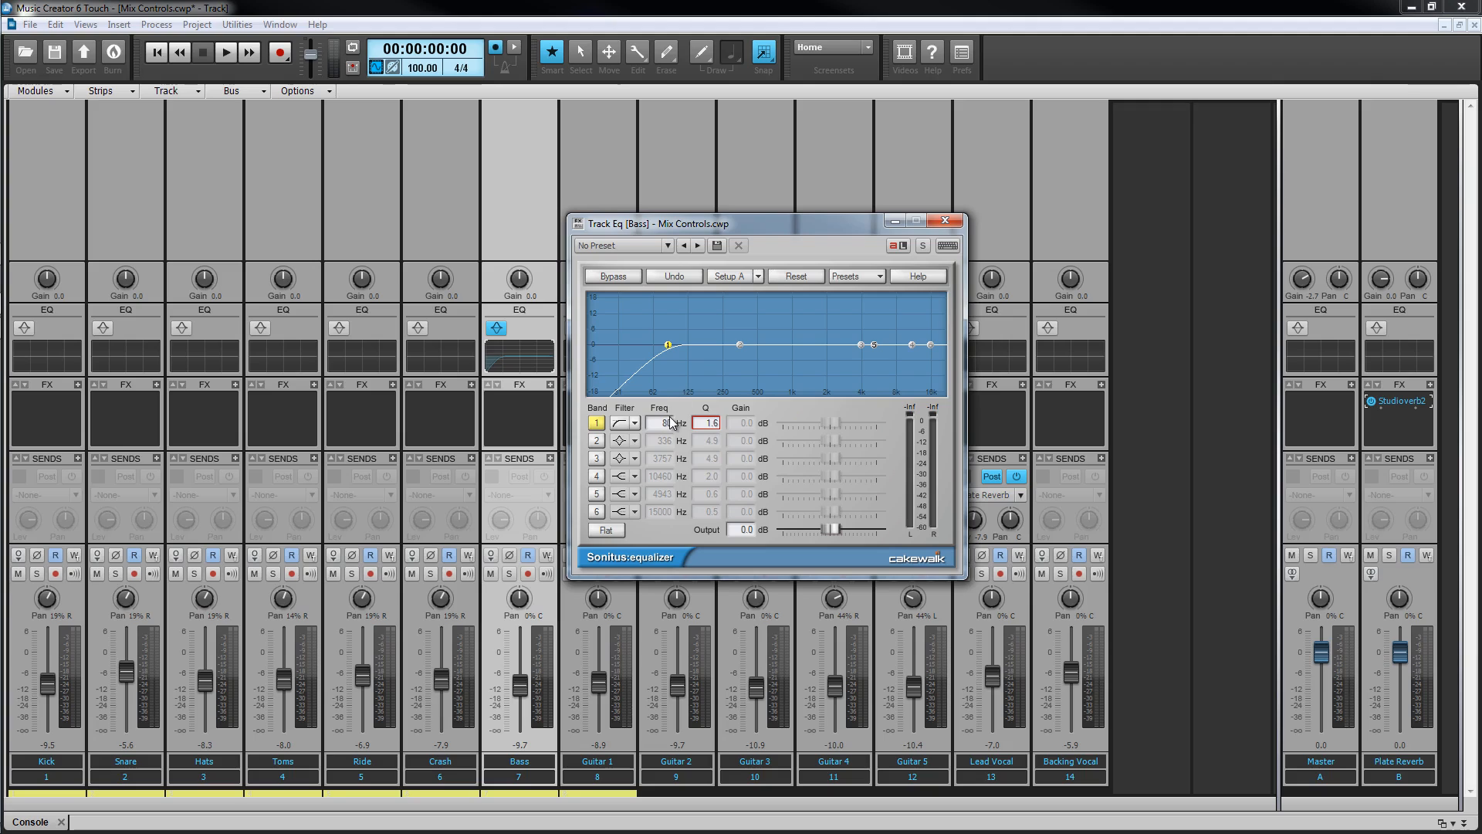
left_click_drag(670, 425, 666, 445)
mouse_move(635, 345)
left_mouse_down()
mouse_move(634, 304)
mouse_move(639, 343)
mouse_move(705, 341)
mouse_move(581, 338)
mouse_move(633, 347)
left_mouse_up()
Enable EQ band 6 as a Lowpass filter at 1840 Hz with a Q of 1.6
left_click(596, 512)
left_click(635, 511)
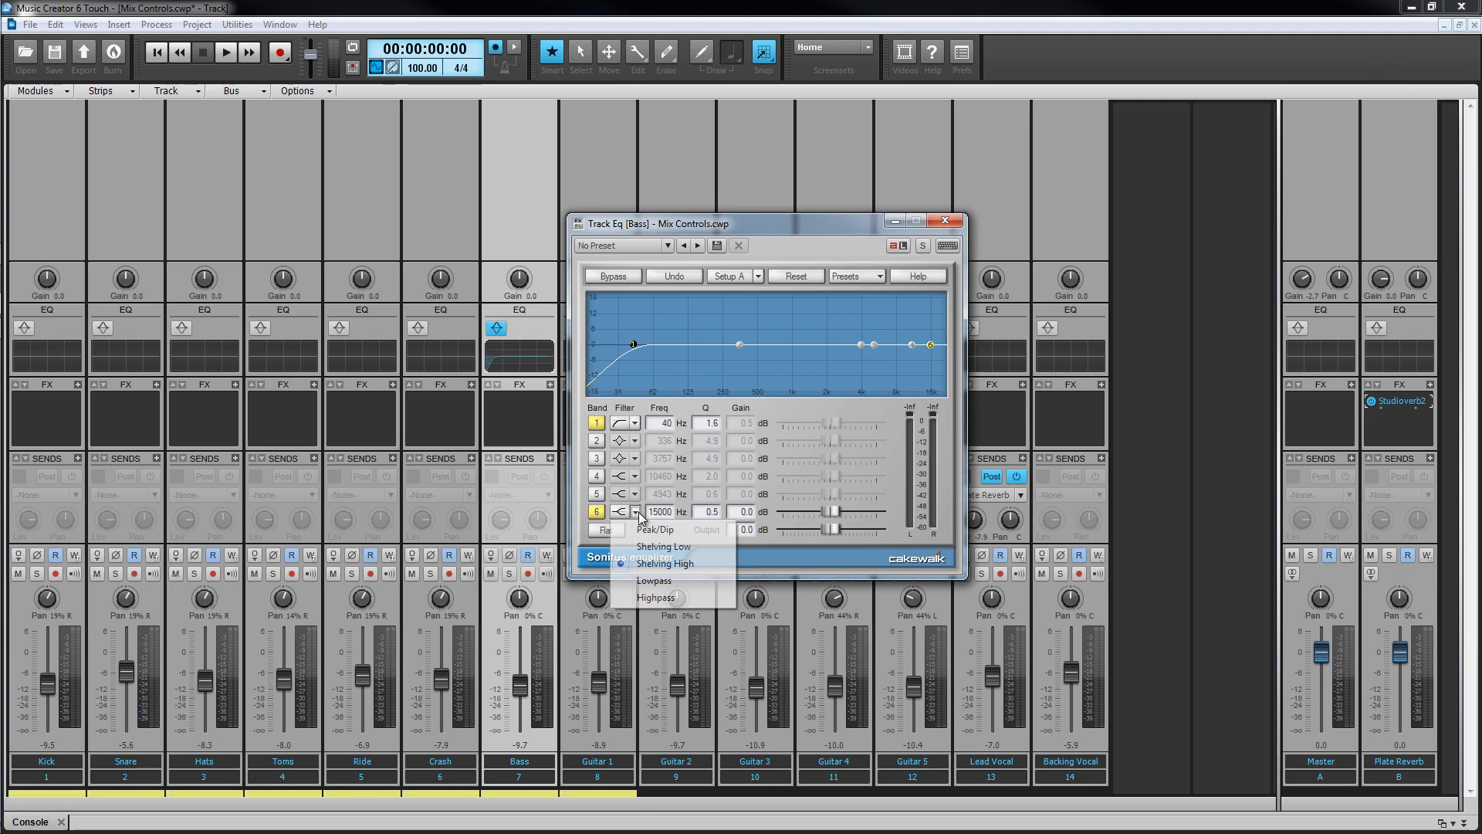
left_click(655, 581)
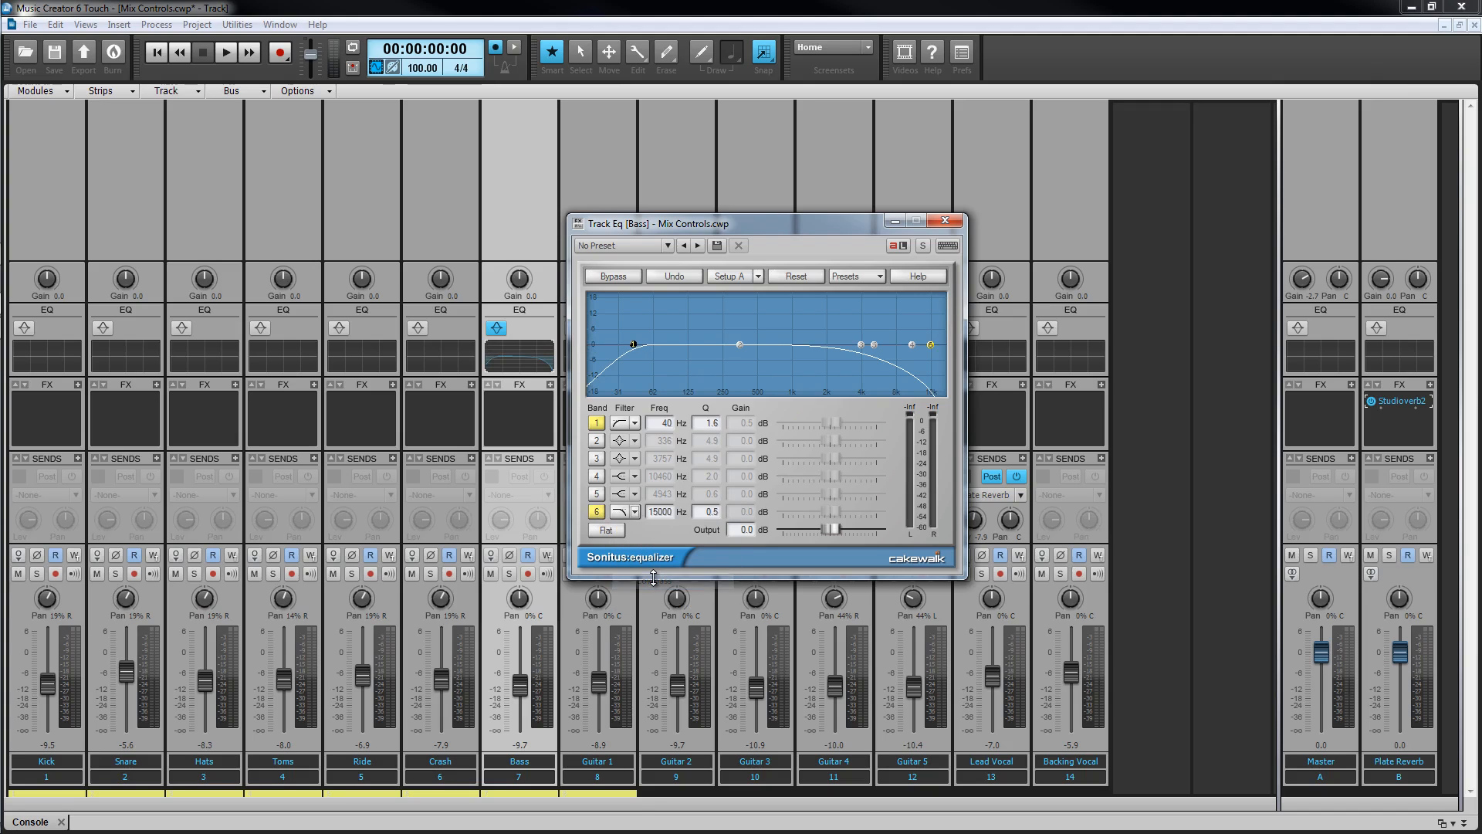
left_click_drag(705, 516, 711, 503)
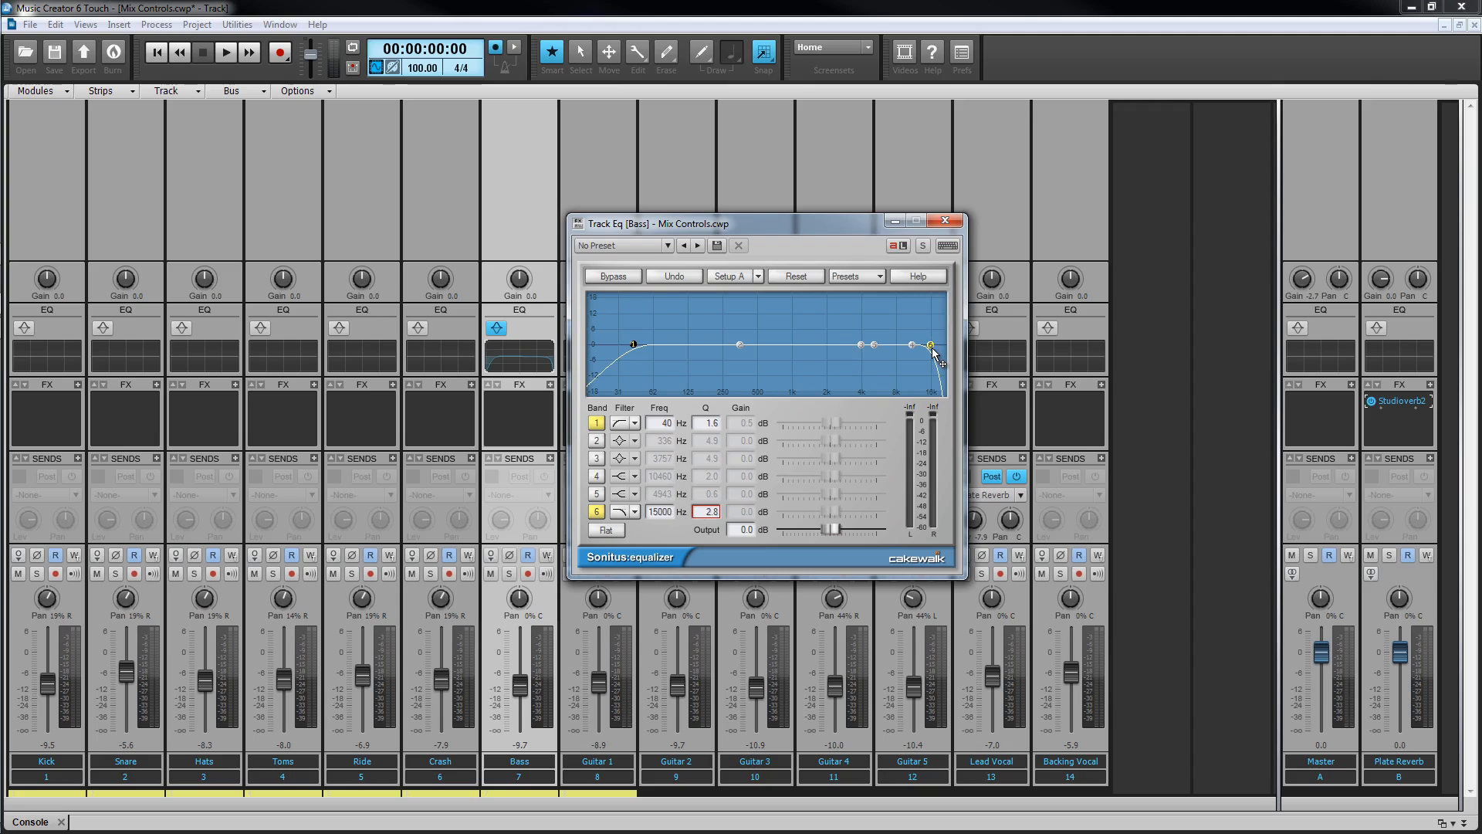
left_click_drag(932, 345, 855, 345)
left_click_drag(733, 356, 552, 382)
left_click_drag(704, 516, 708, 527)
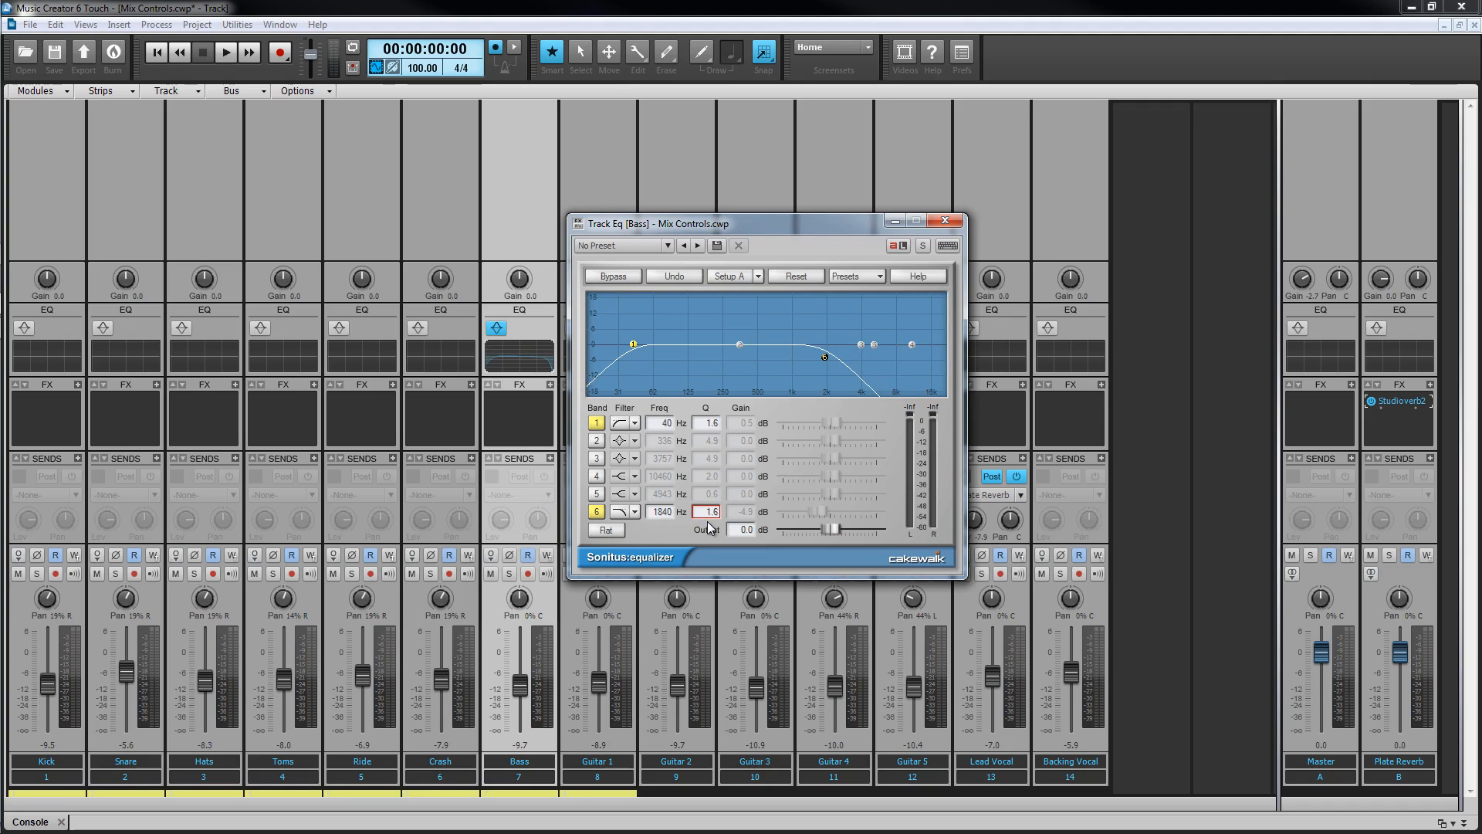
Enable EQ band 2 as a Peak/Dip filter, try a 14.1 dB boost with a Q of 1.7, and bring the gain down to 0.2 dB
left_click(596, 441)
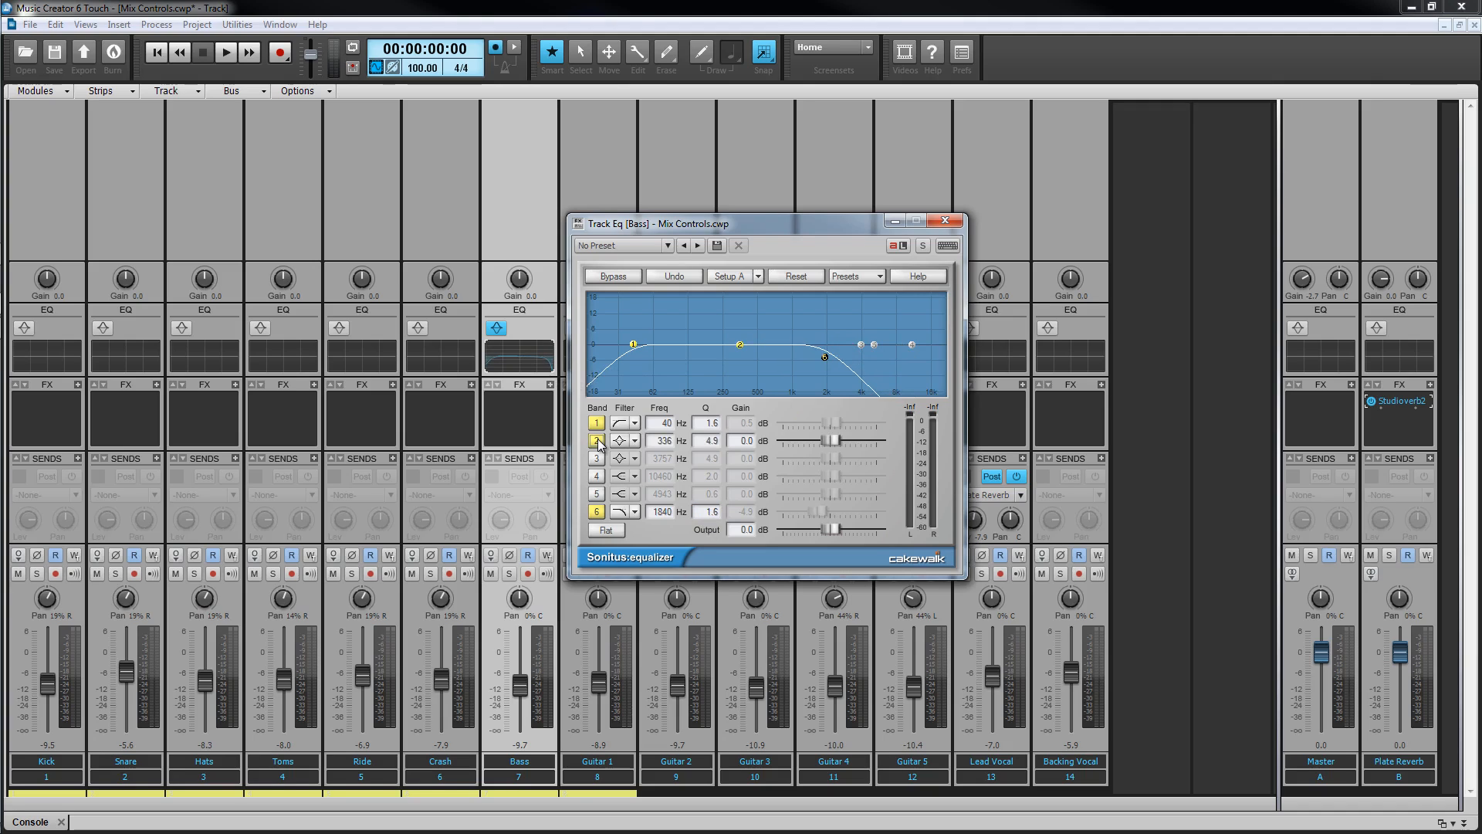
left_click(636, 442)
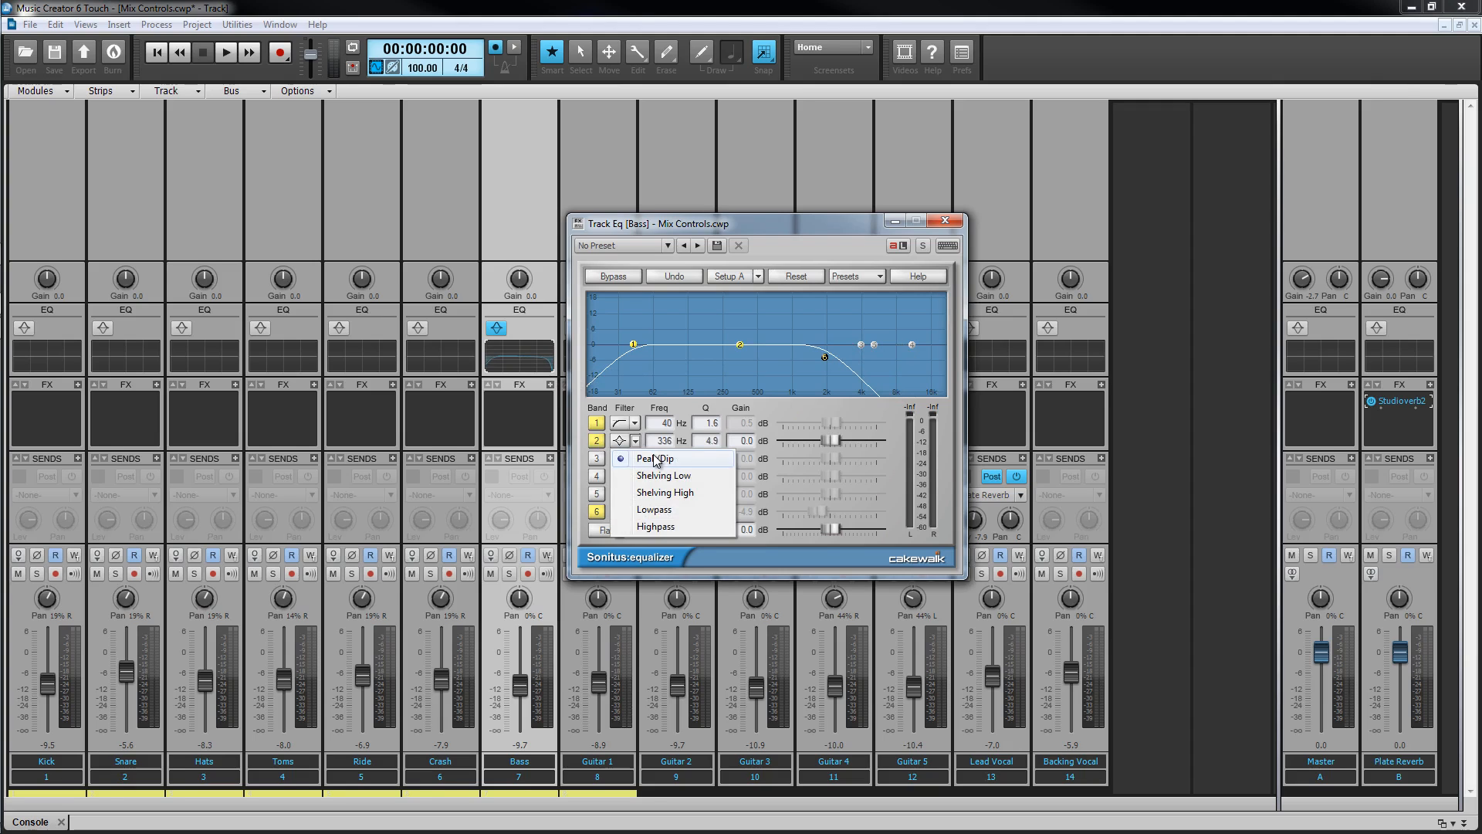
left_click(655, 460)
mouse_move(831, 440)
left_mouse_down()
mouse_move(920, 447)
mouse_move(736, 442)
mouse_move(836, 442)
left_mouse_up()
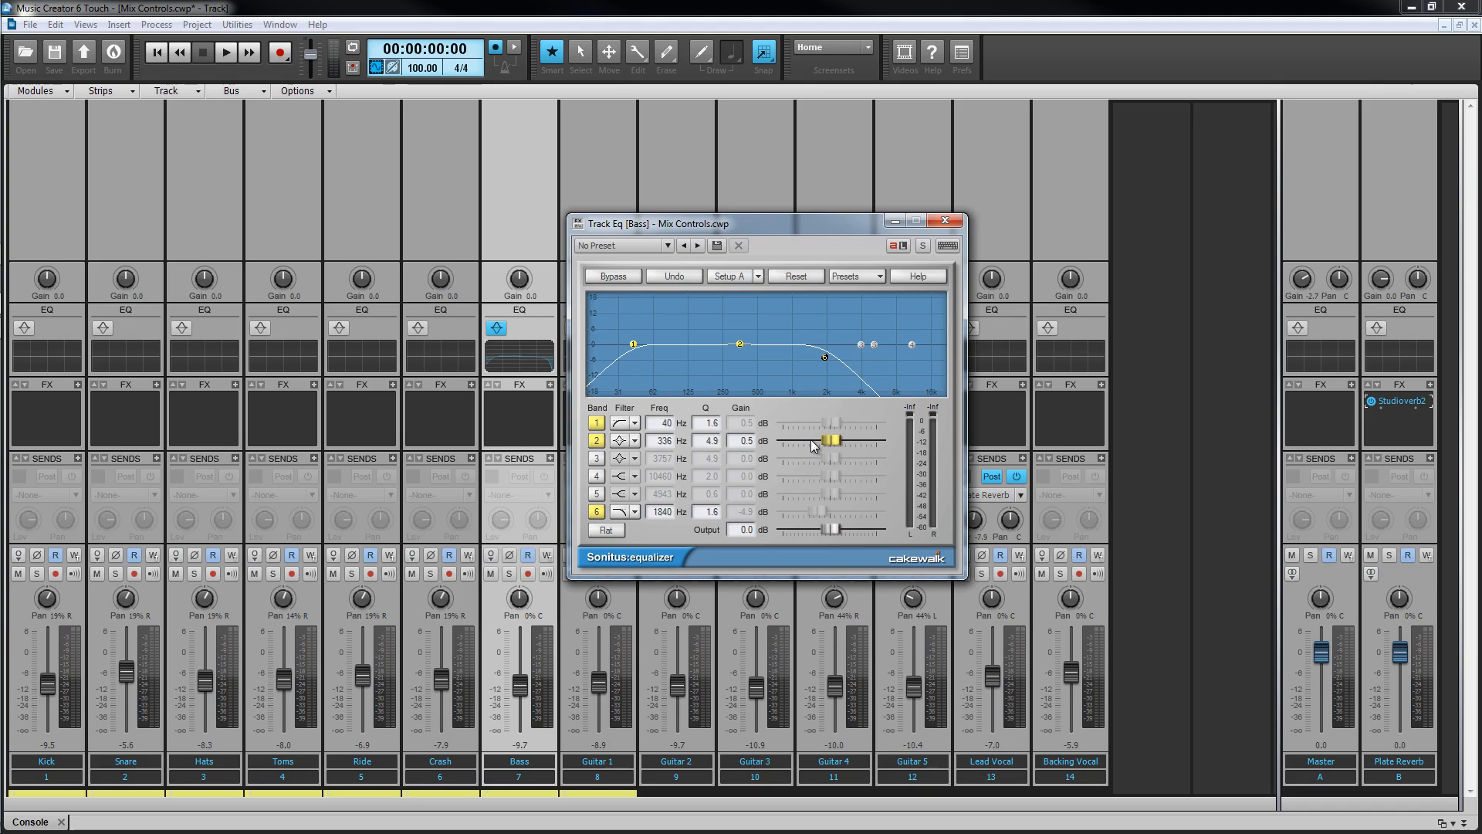
left_click_drag(835, 438, 939, 450)
left_click_drag(712, 448, 718, 403)
left_click_drag(714, 360, 722, 434)
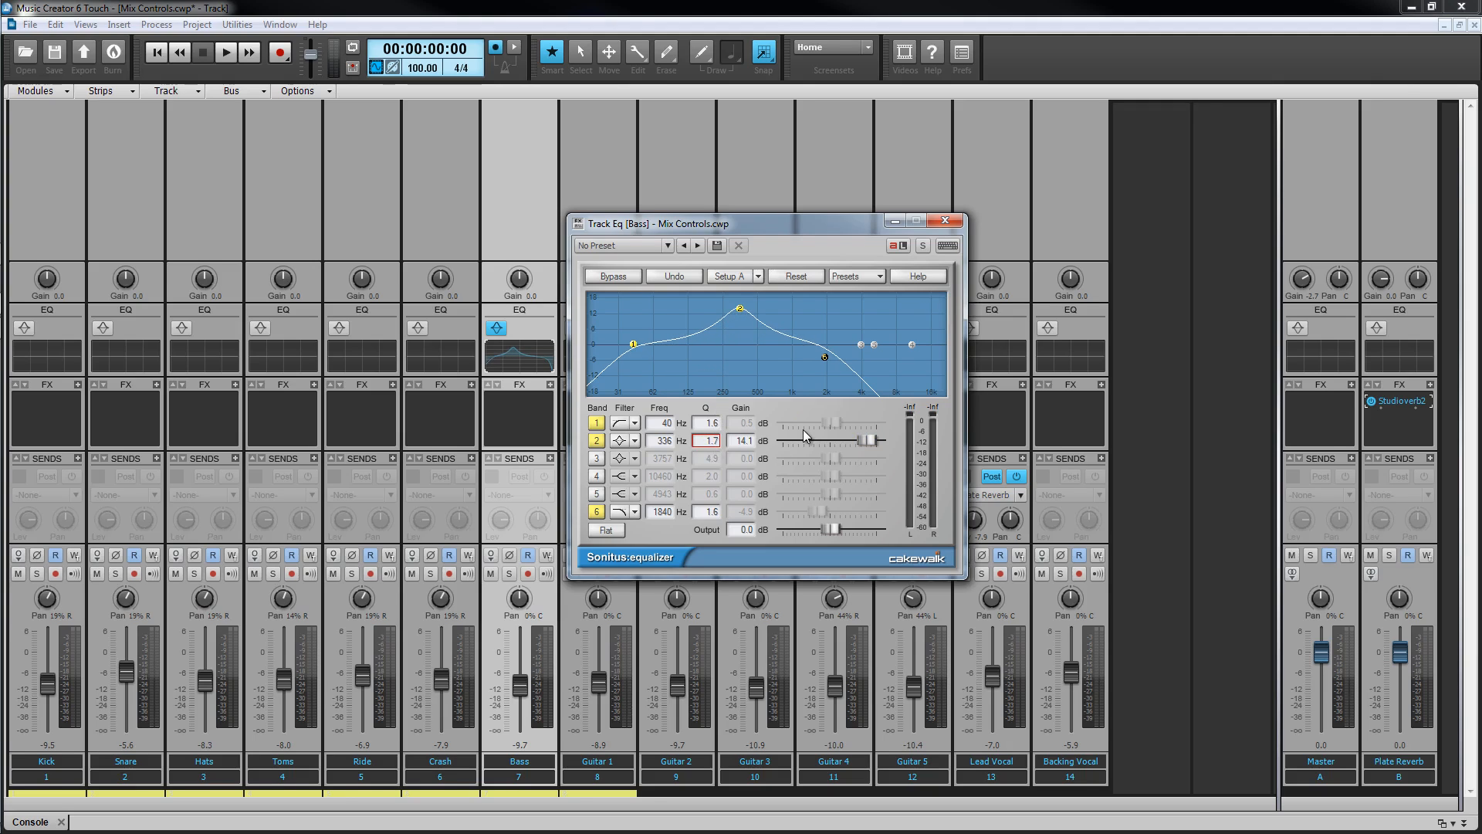
left_click_drag(861, 440, 754, 482)
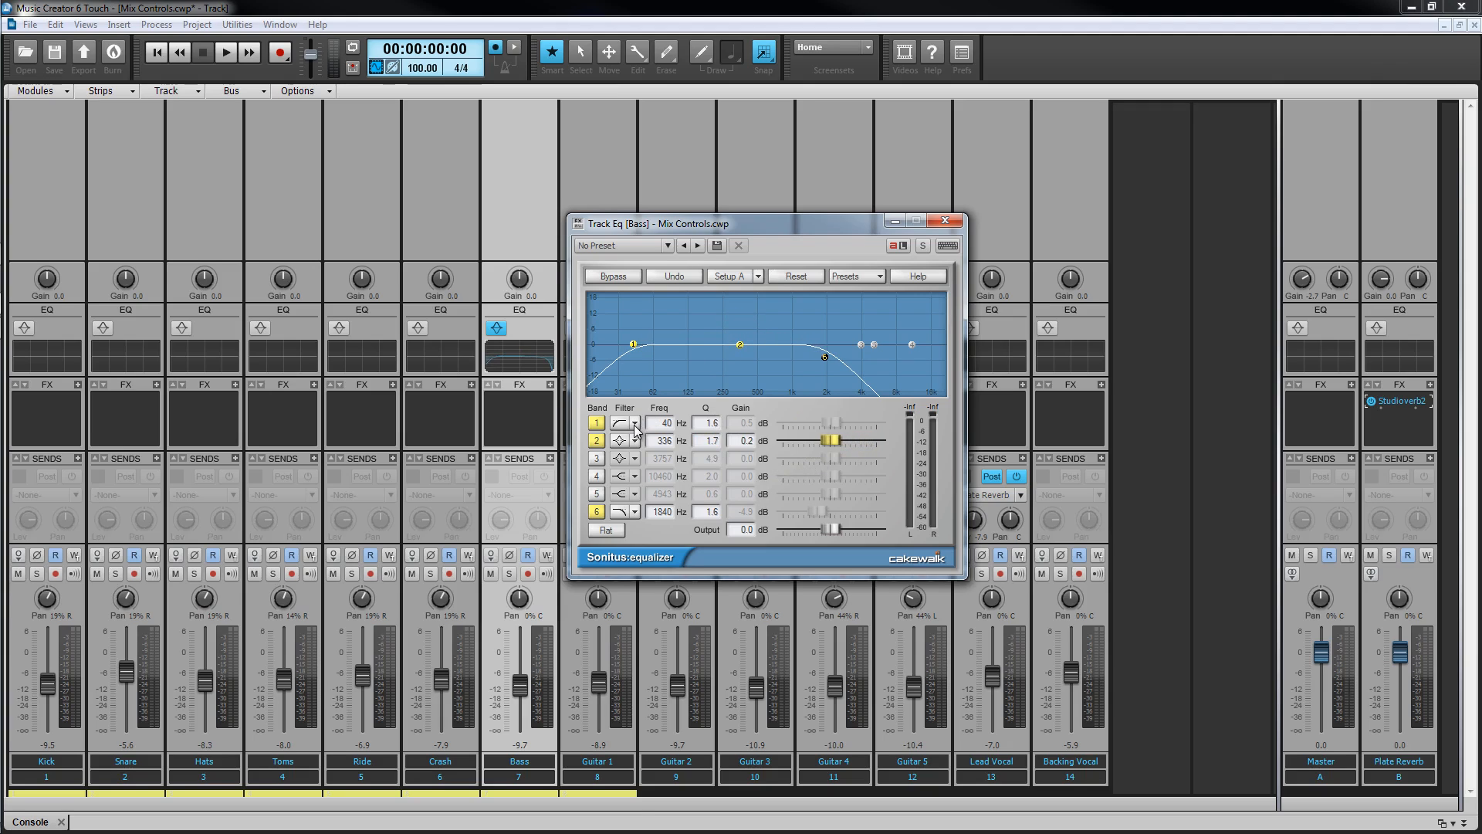
Change EQ band 1 to Shelving Low at 82 Hz with a gain of -11.0 dB and a Q of 2.0
left_click(635, 425)
left_click(662, 458)
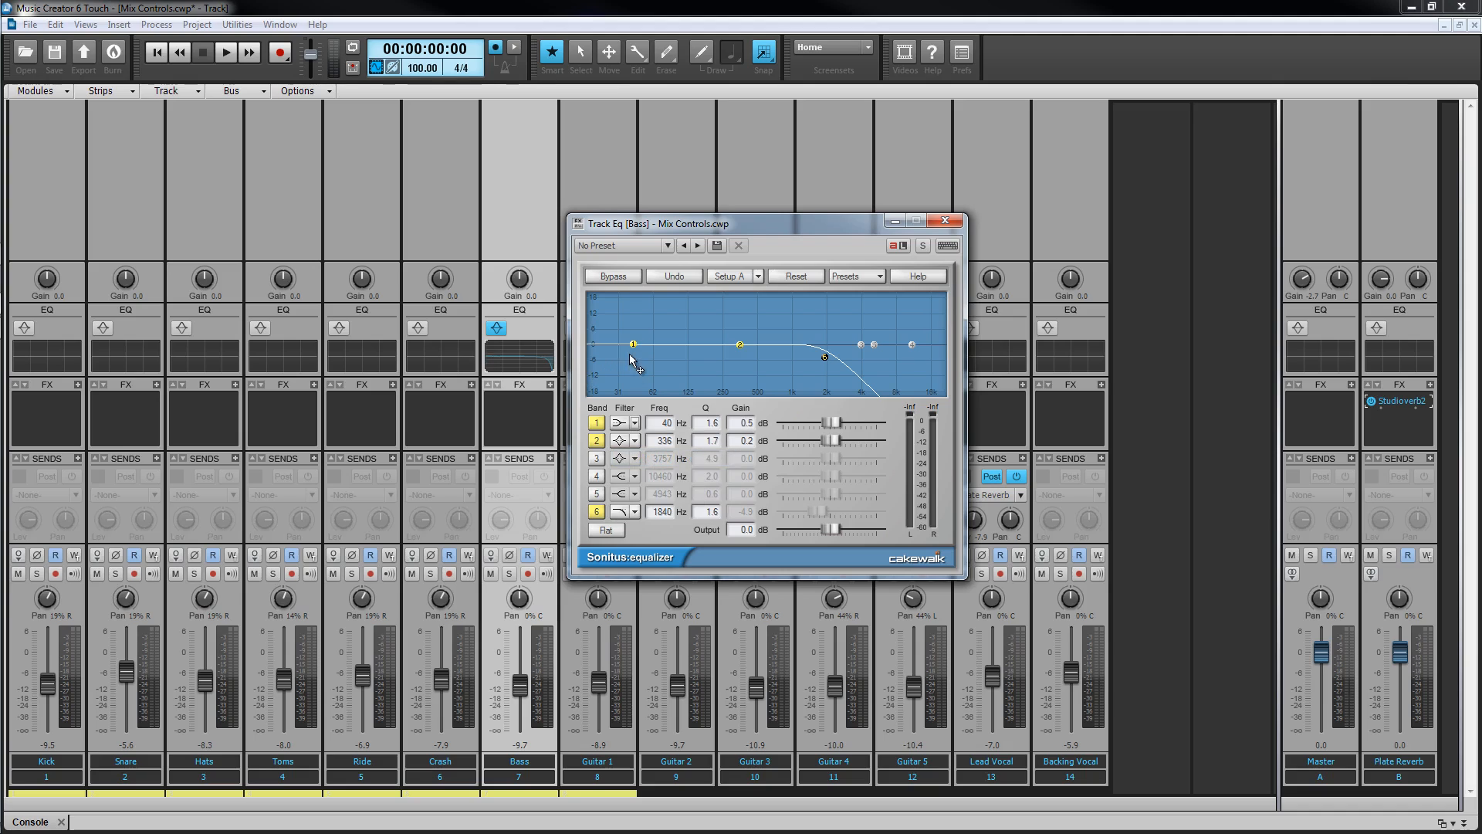
left_click_drag(633, 349, 670, 378)
mouse_move(709, 425)
left_mouse_down()
mouse_move(706, 387)
mouse_move(707, 423)
mouse_move(707, 404)
left_mouse_up()
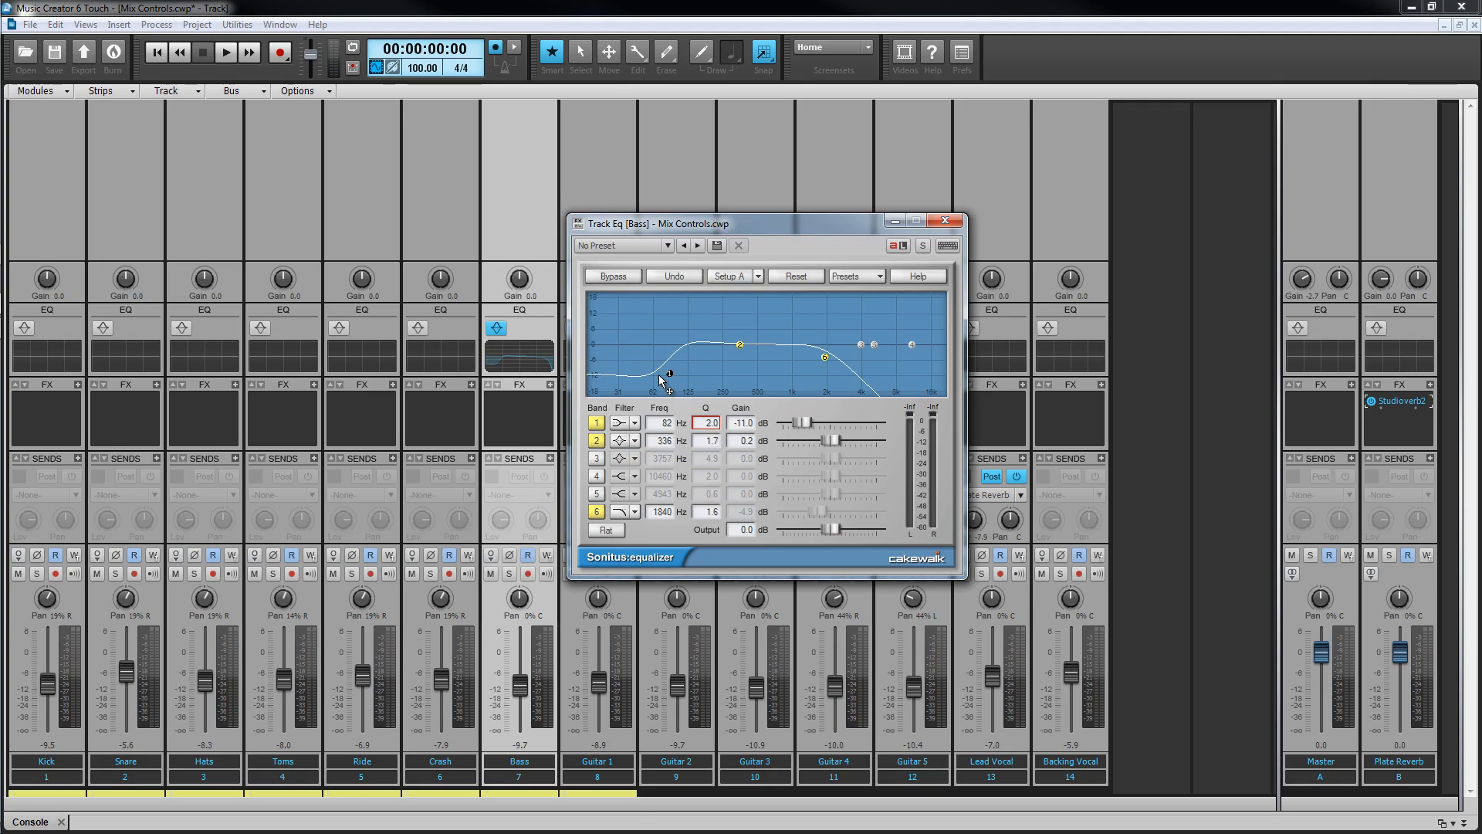
Change EQ band 6 to Shelving High and reposition its point on the graph to try different gains and frequencies
left_click(634, 512)
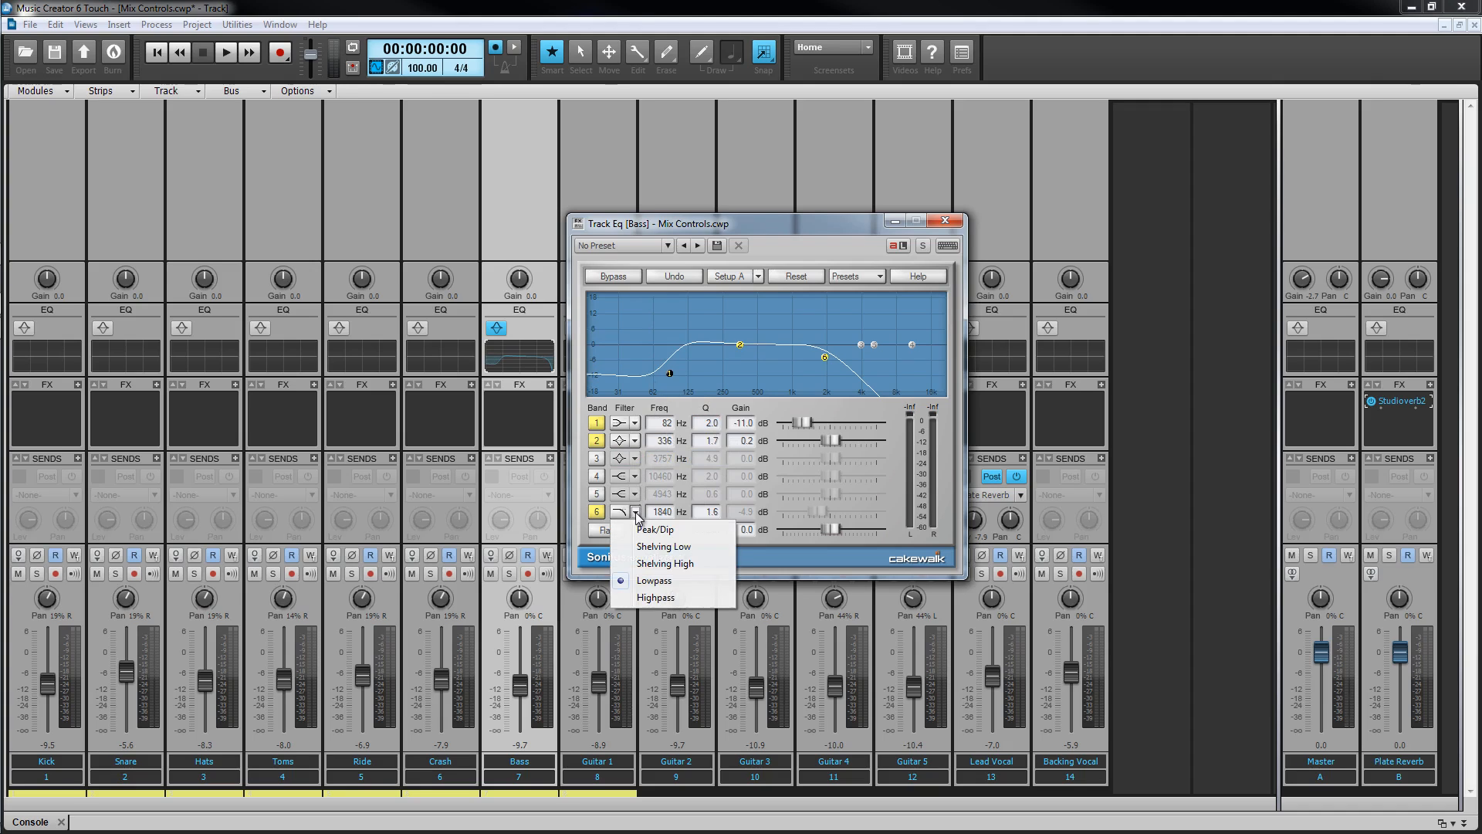
left_click(665, 564)
left_click_drag(824, 357, 825, 317)
left_click_drag(826, 234, 871, 342)
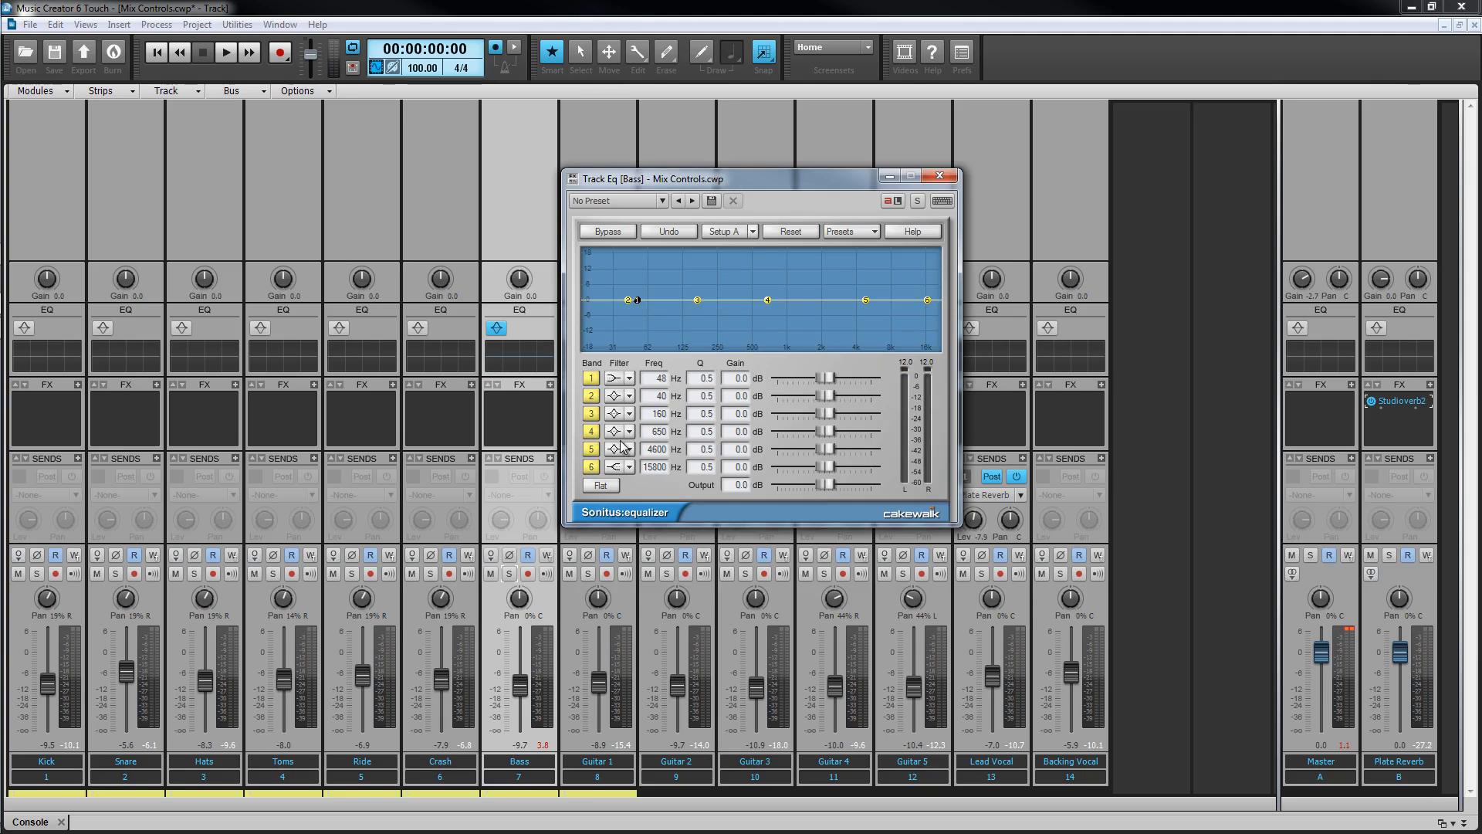
Solo the Bass track and start playback
left_click(509, 573)
key("space")
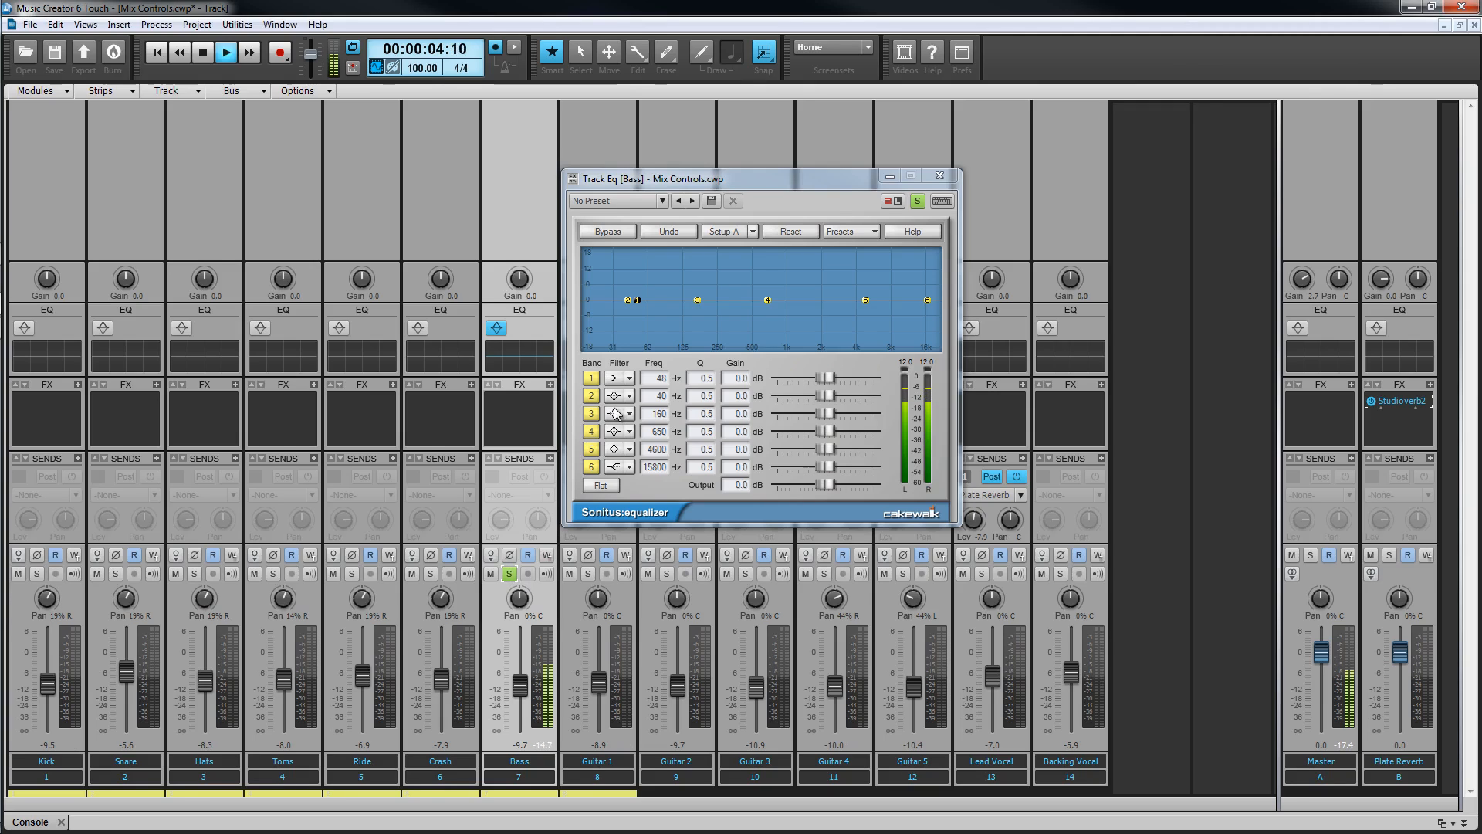
Change EQ band 1 to a Peak/Dip filter with a gain of 16.1 dB and a Q of 6.8
left_click(629, 378)
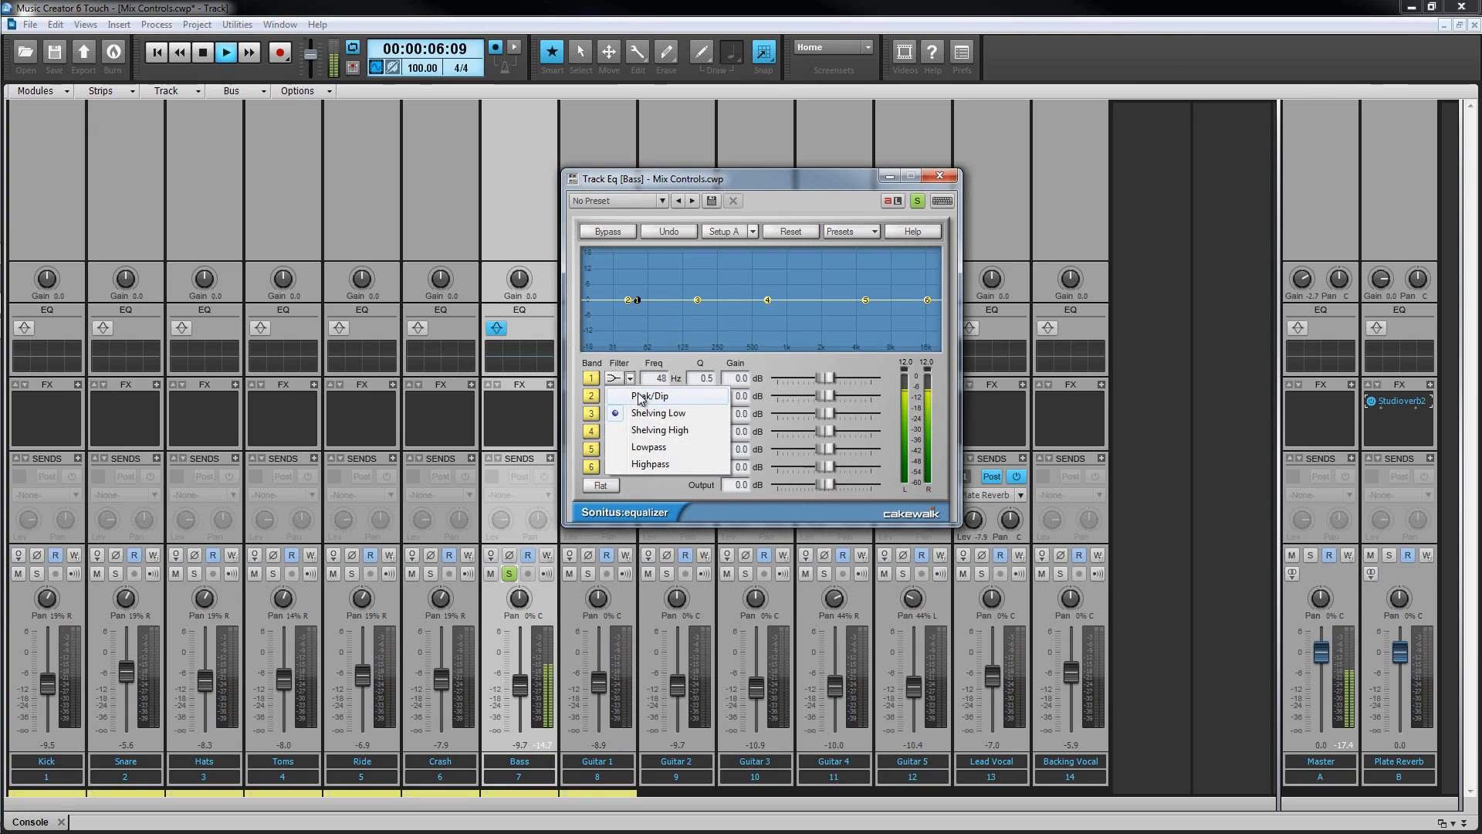
left_click(643, 400)
left_click_drag(832, 378, 868, 378)
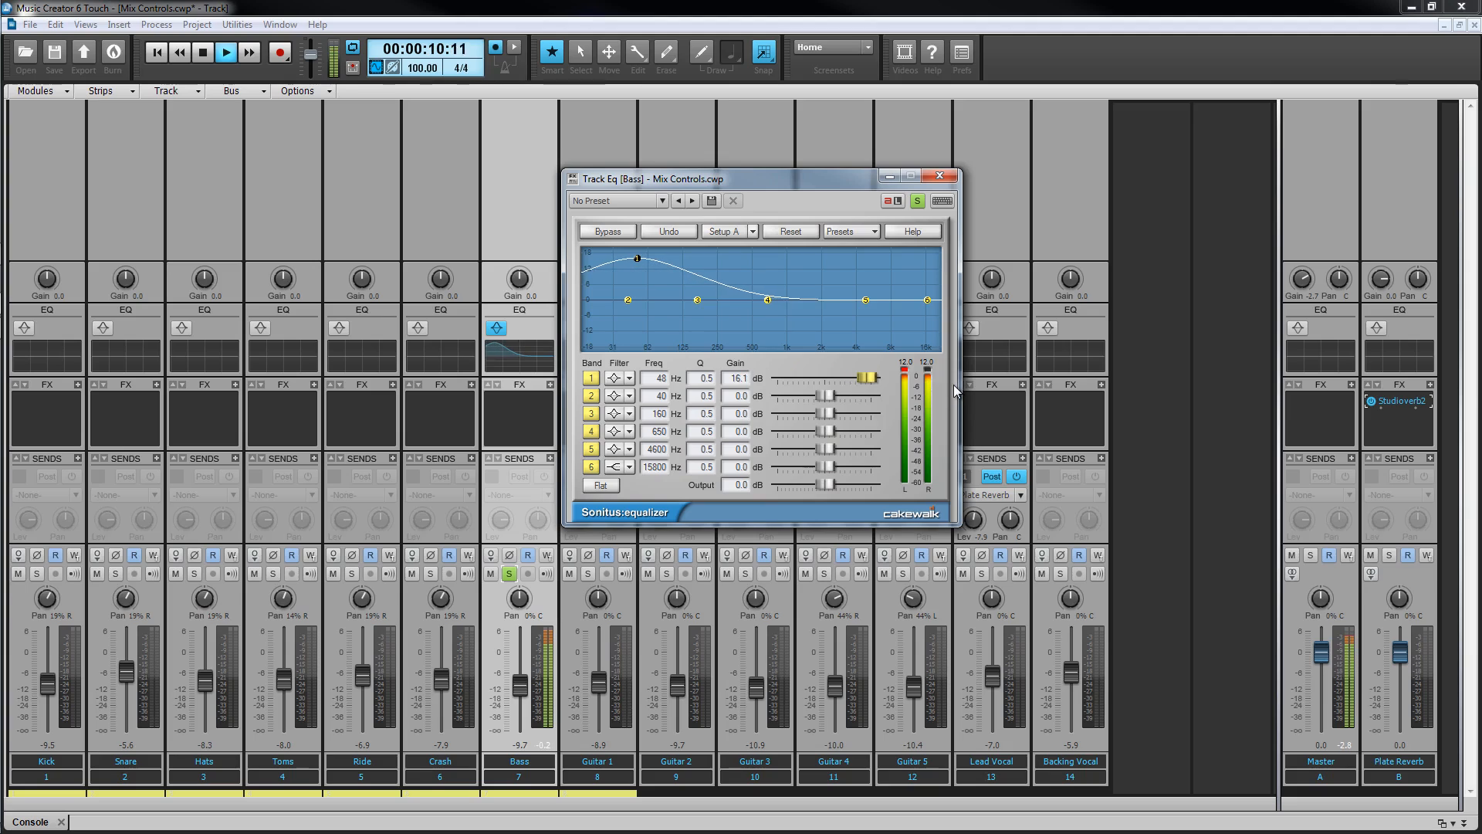
left_click_drag(703, 378, 702, 343)
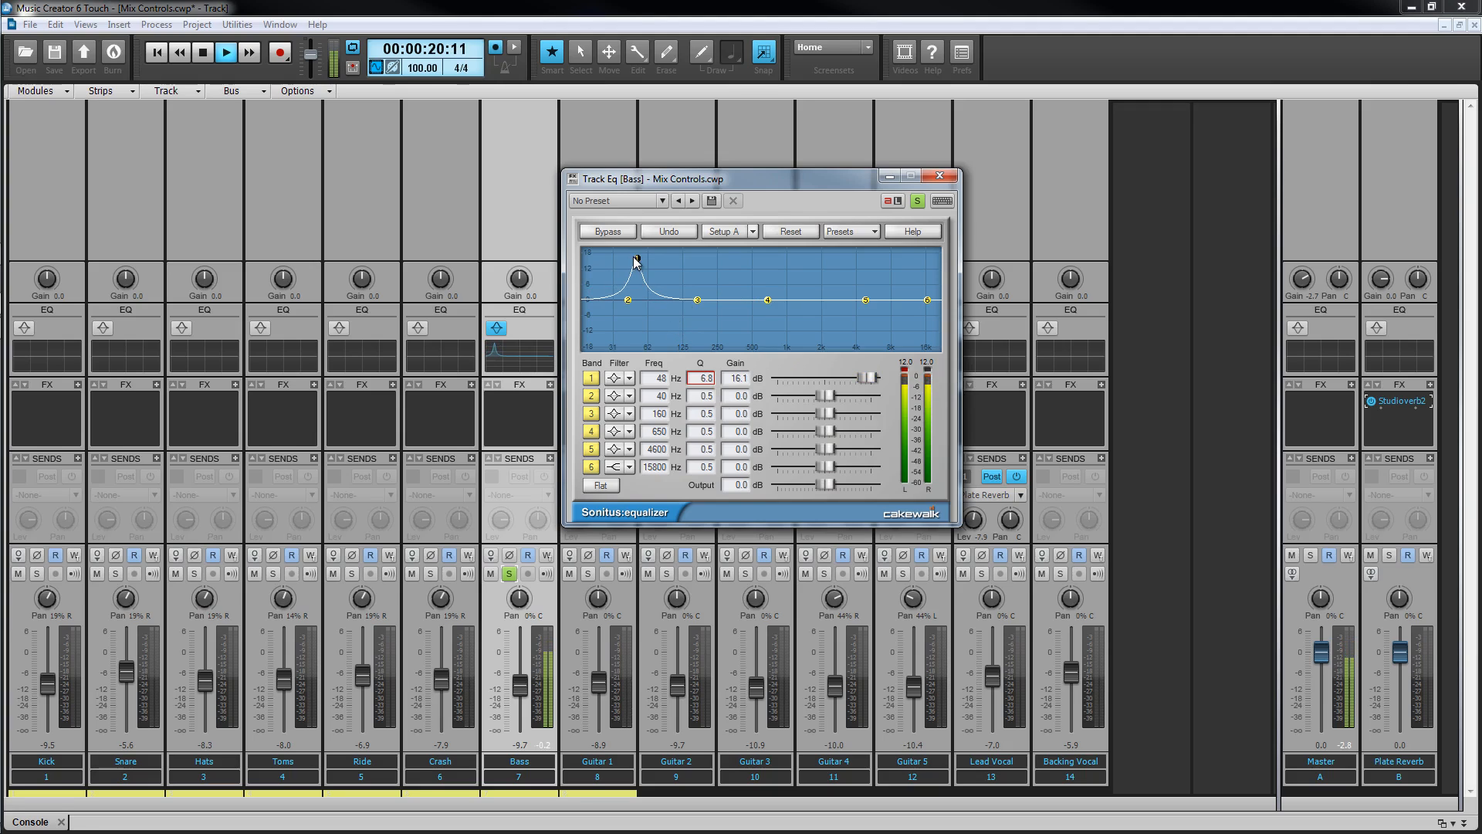
Sweep the band 1 peak across the spectrum to 97 Hz and set band 2's frequency to 97 Hz
left_click_drag(638, 262, 813, 253)
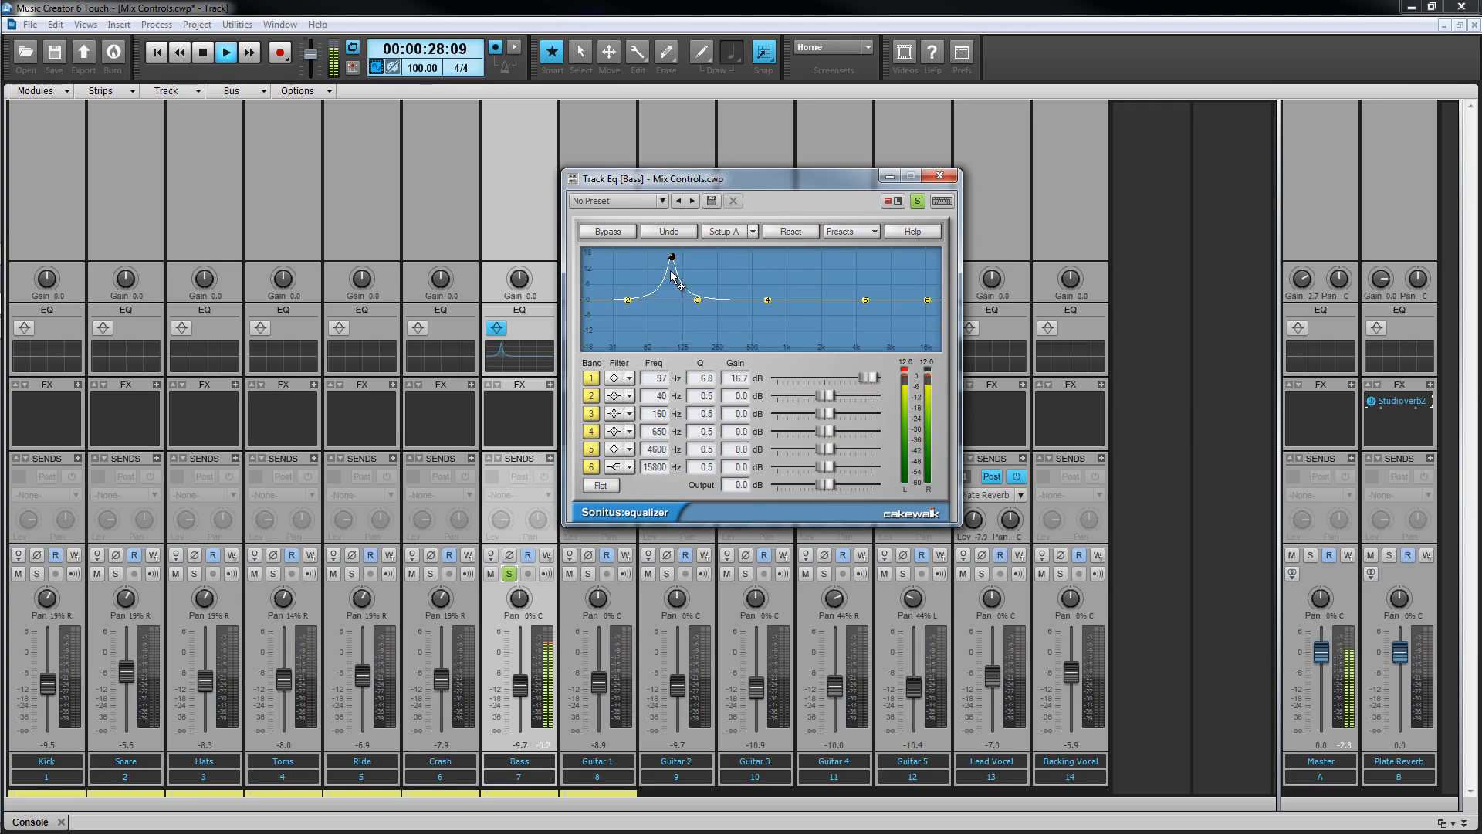
left_click(661, 377)
left_click(662, 396)
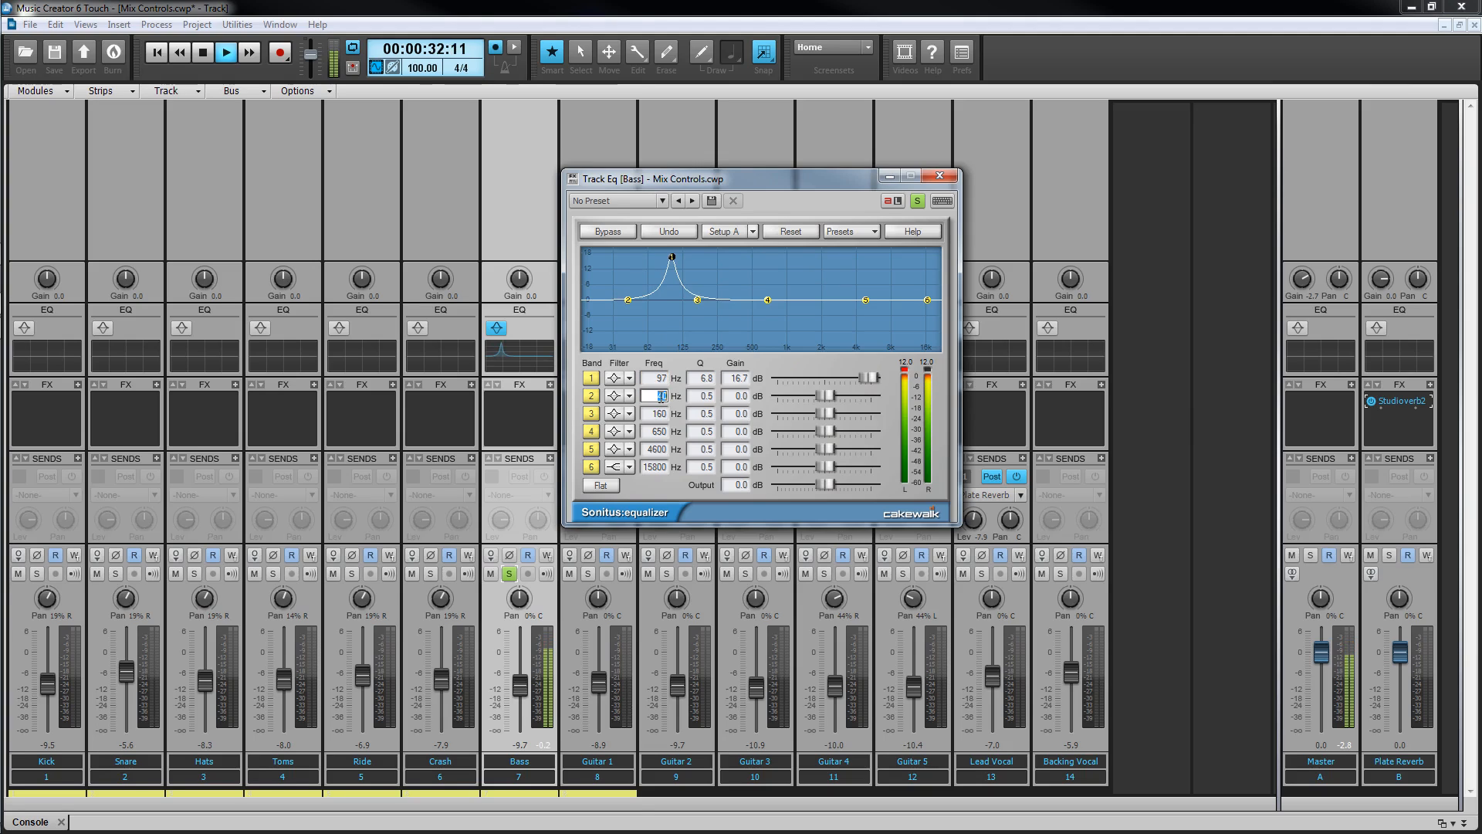
type("97")
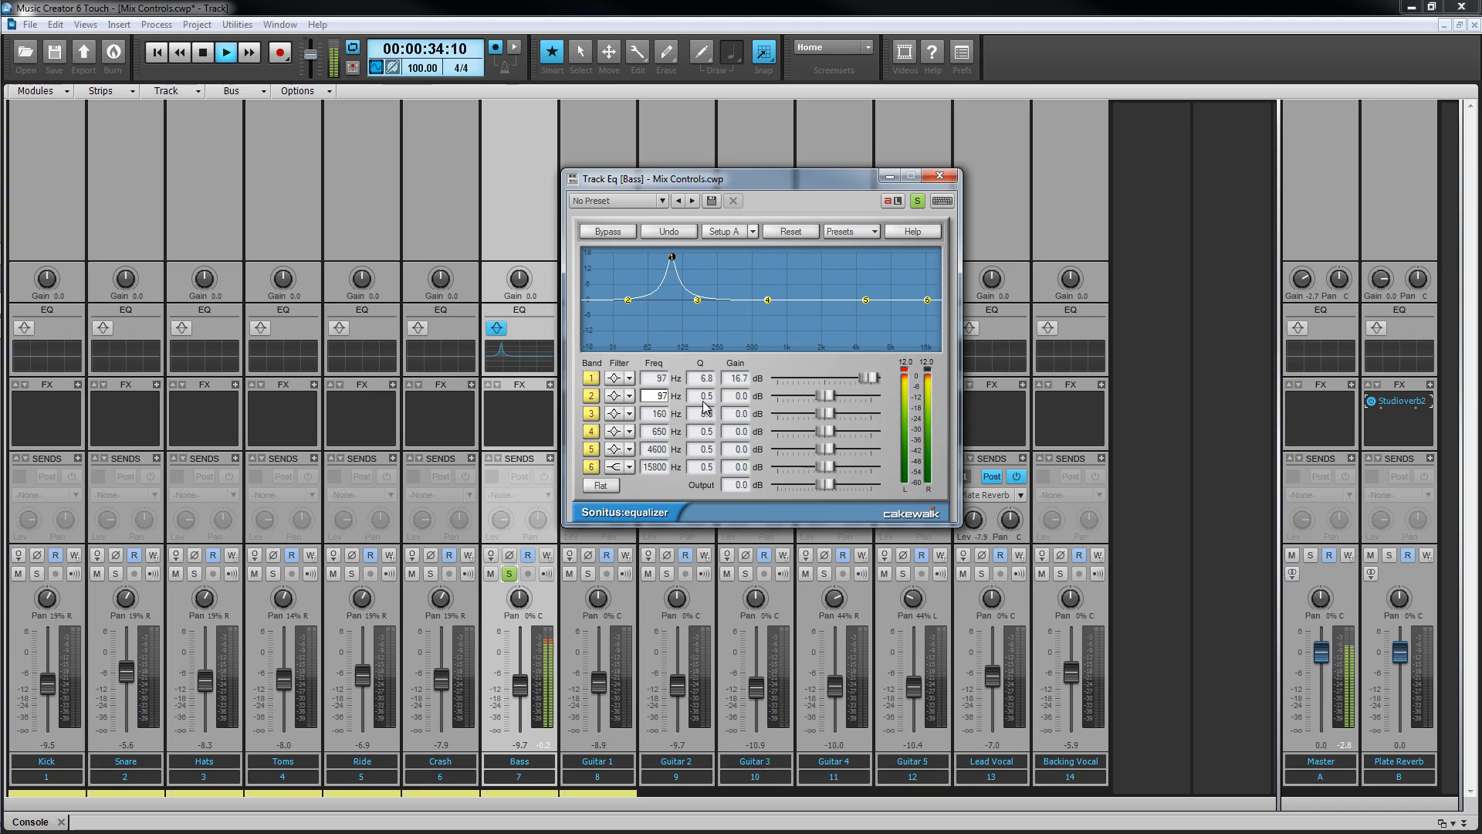
key("Return")
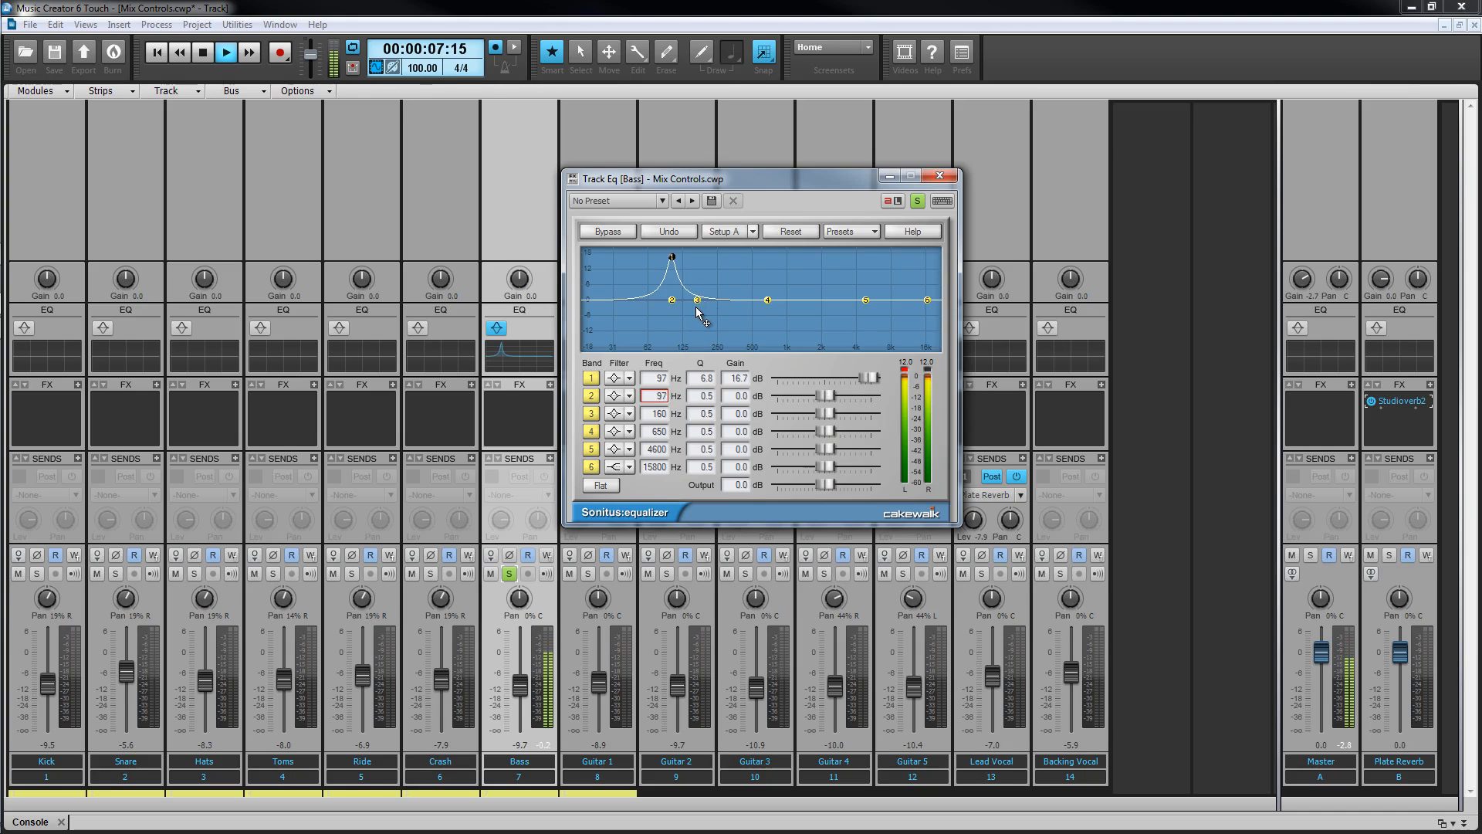
Sweep the band 1 peak up to 131 Hz and set band 3's frequency to 131 Hz
left_click_drag(674, 261, 747, 259)
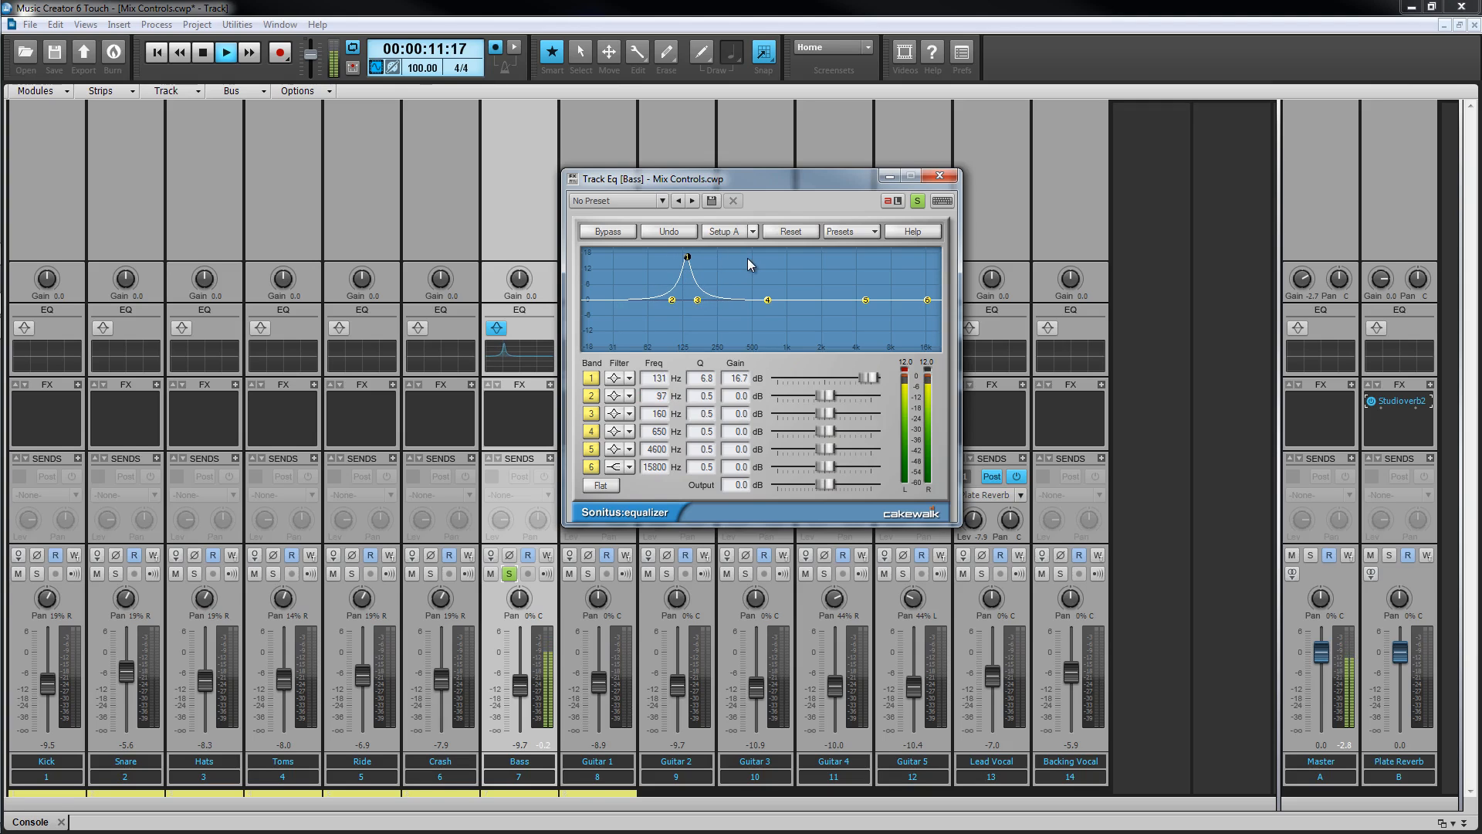
double_click(657, 378)
double_click(658, 415)
type("131")
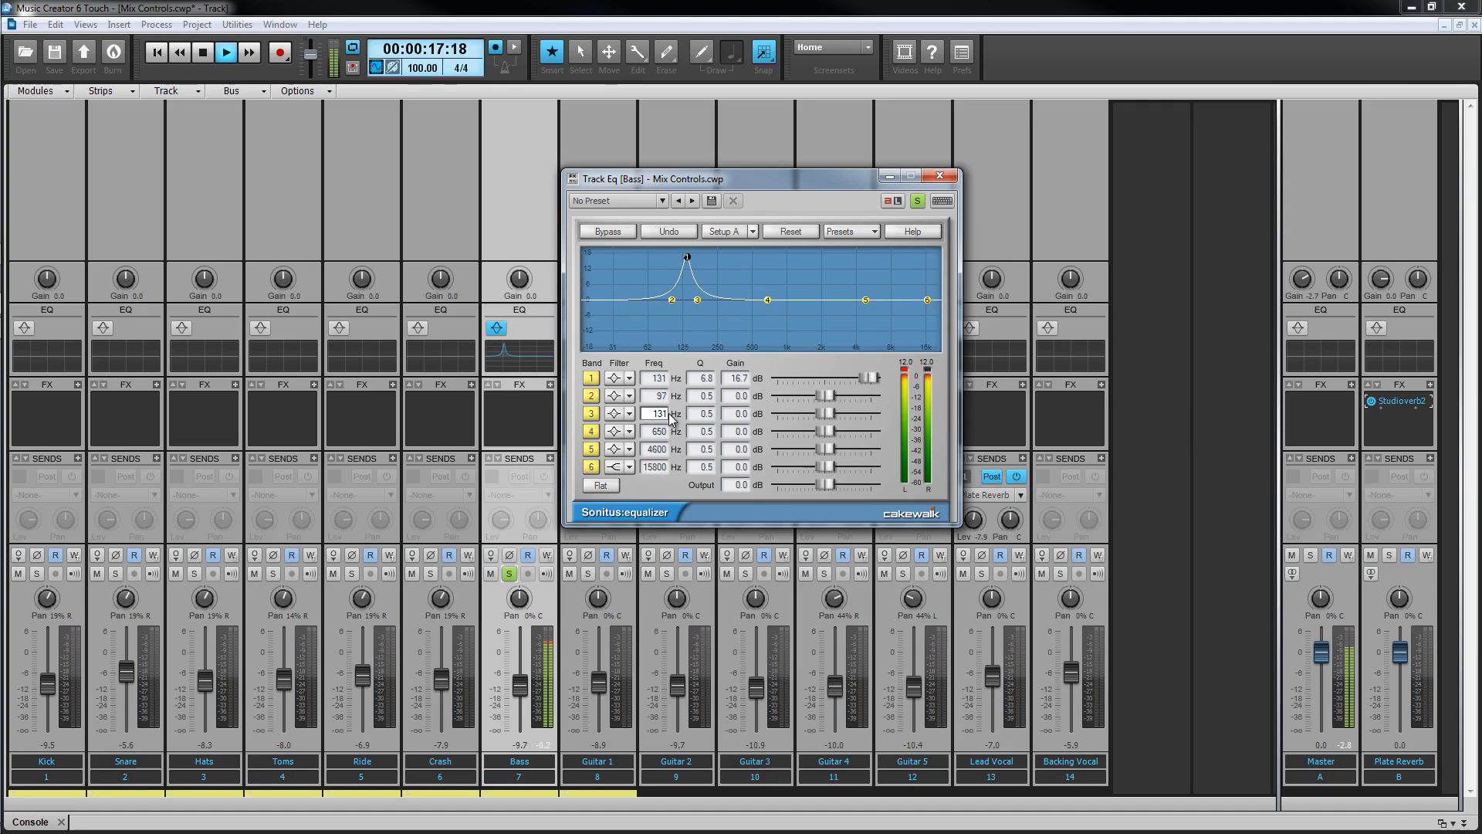
key("Return")
Sweep the band 1 peak up to 246 Hz and set band 4's frequency to 246 Hz
left_click_drag(692, 257, 823, 261)
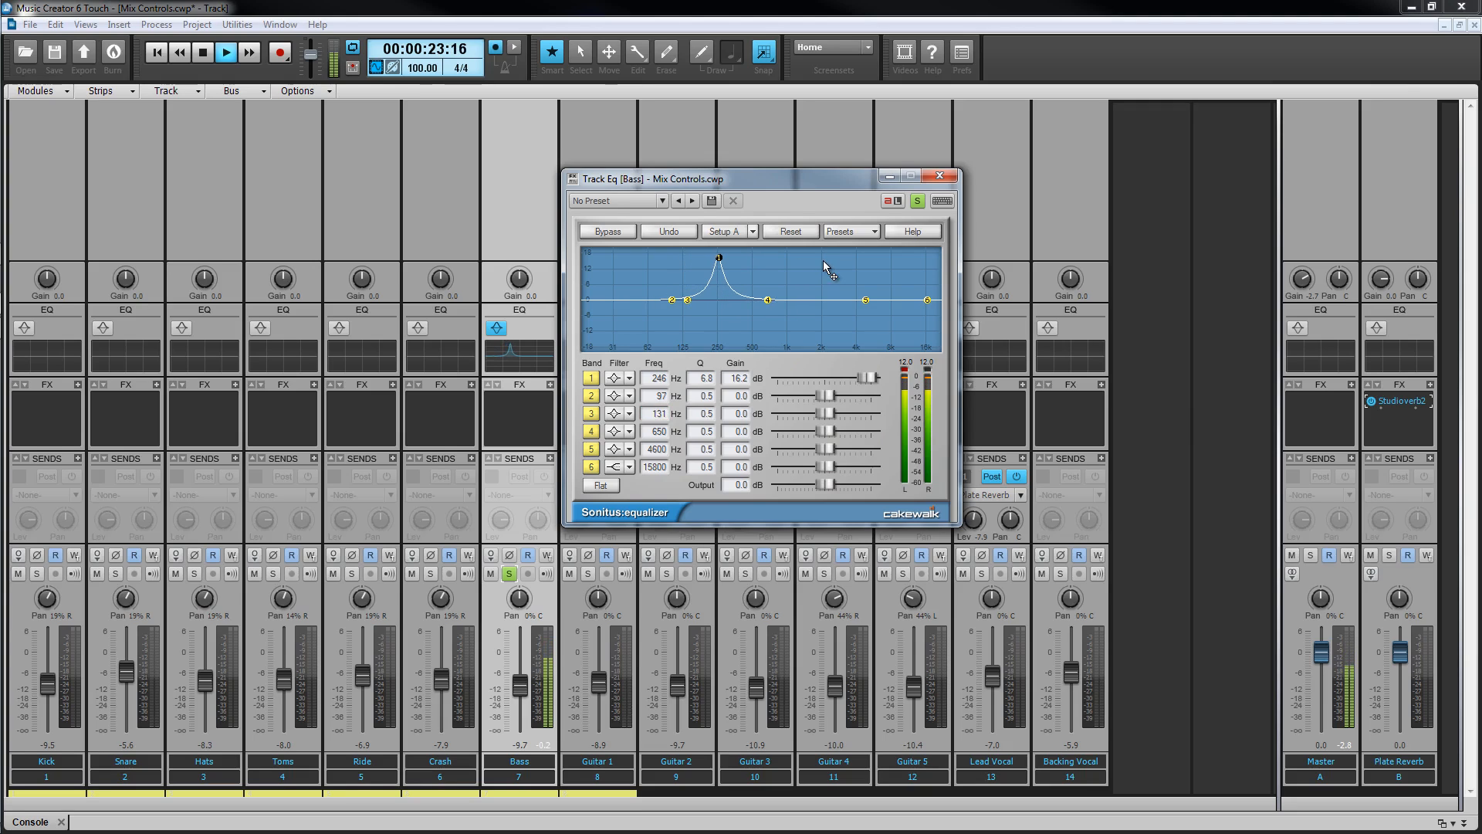
left_click(656, 377)
left_click(659, 432)
type("246")
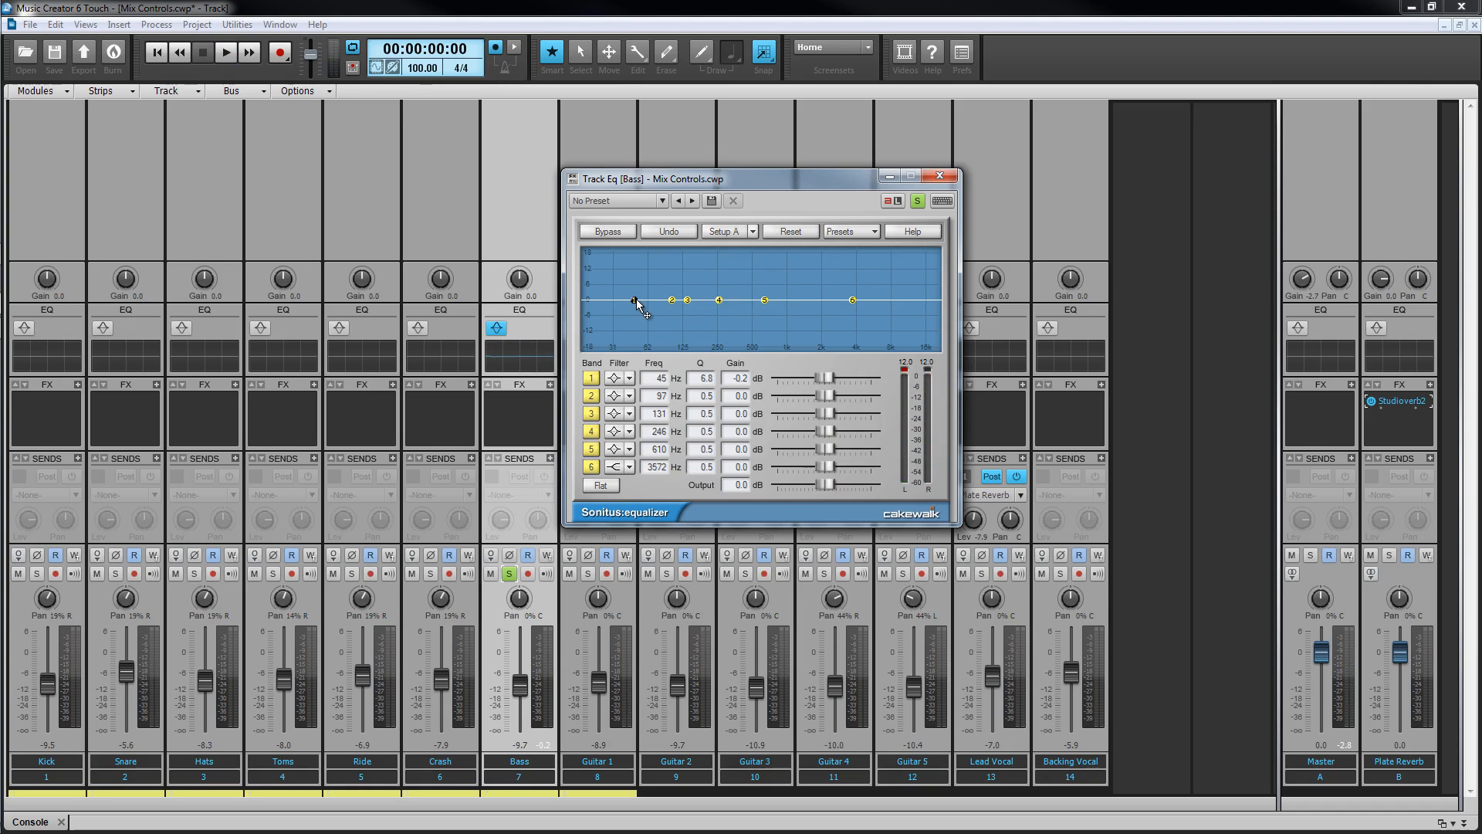
Change EQ band 1 to a Highpass filter with a Q of 1.7 and start playback
left_click(630, 378)
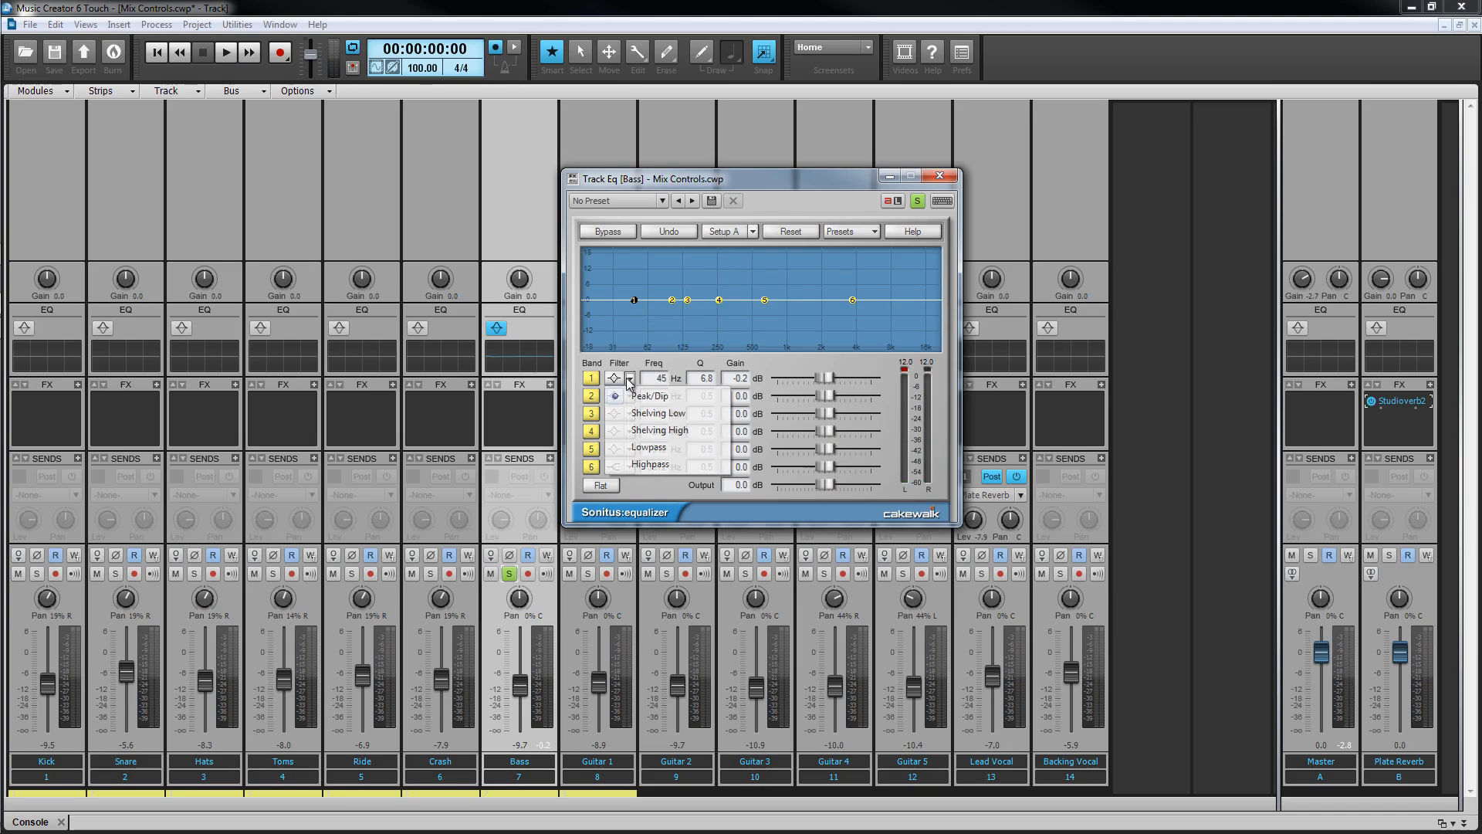
left_click(650, 466)
left_click(706, 379)
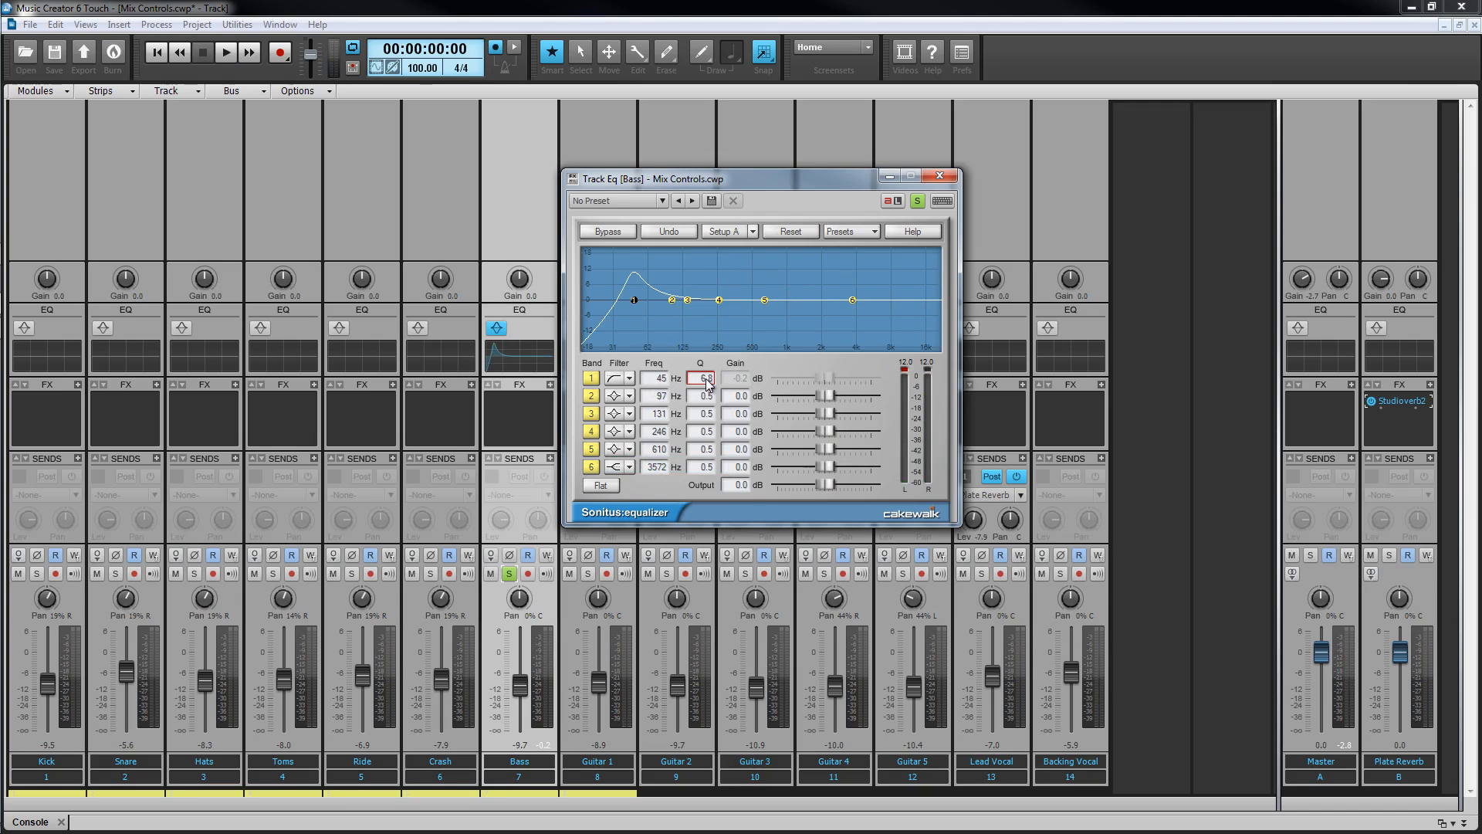
scroll(707, 384, "down", 10)
scroll(707, 384, "down", 3)
key("space")
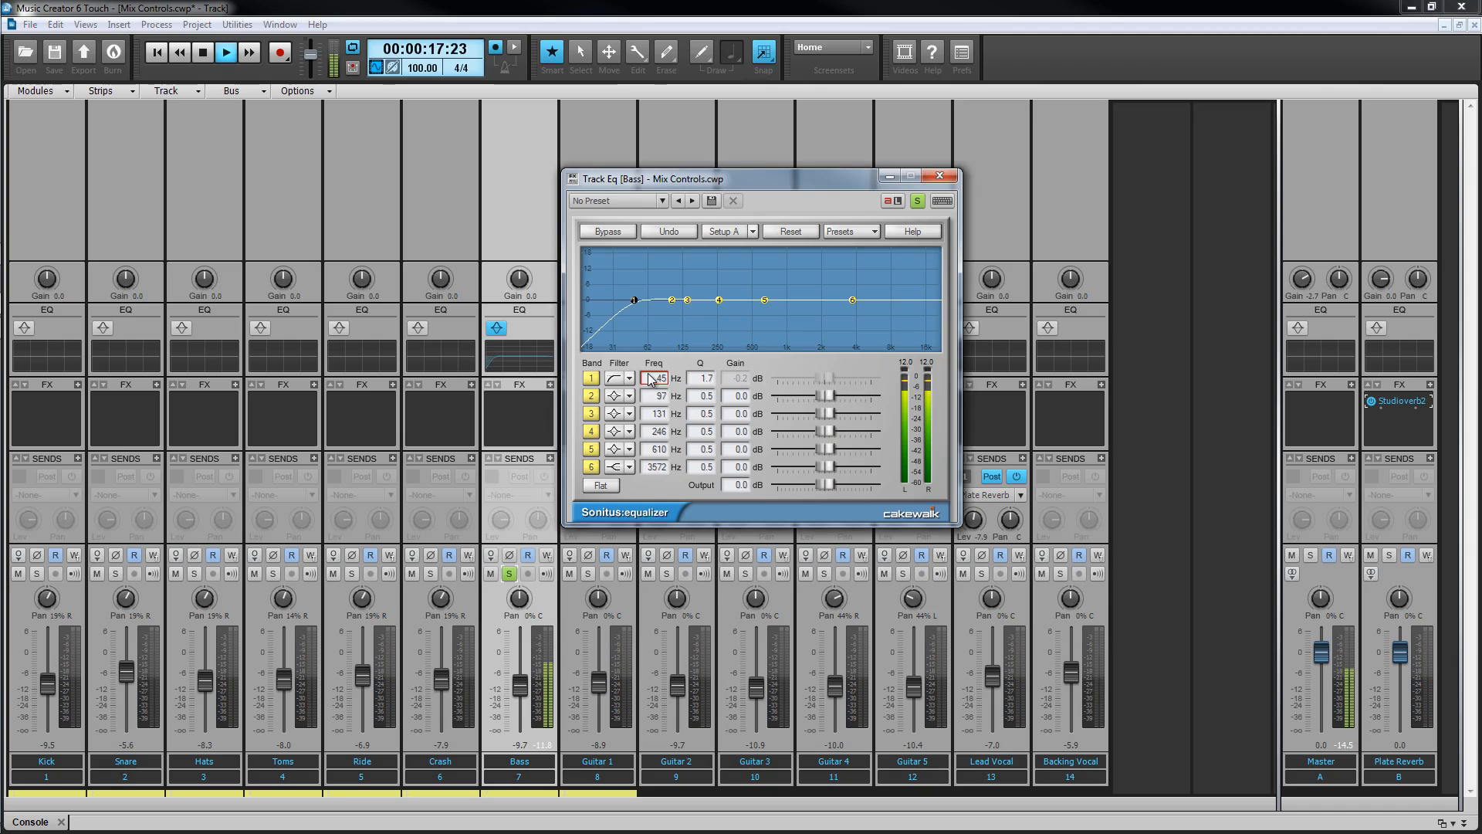
Raise the band 1 highpass frequency to try higher cutoffs, then bring it back down to 66 Hz
scroll(650, 379, "up", 5)
scroll(651, 379, "up", 8)
scroll(650, 376, "up", 6)
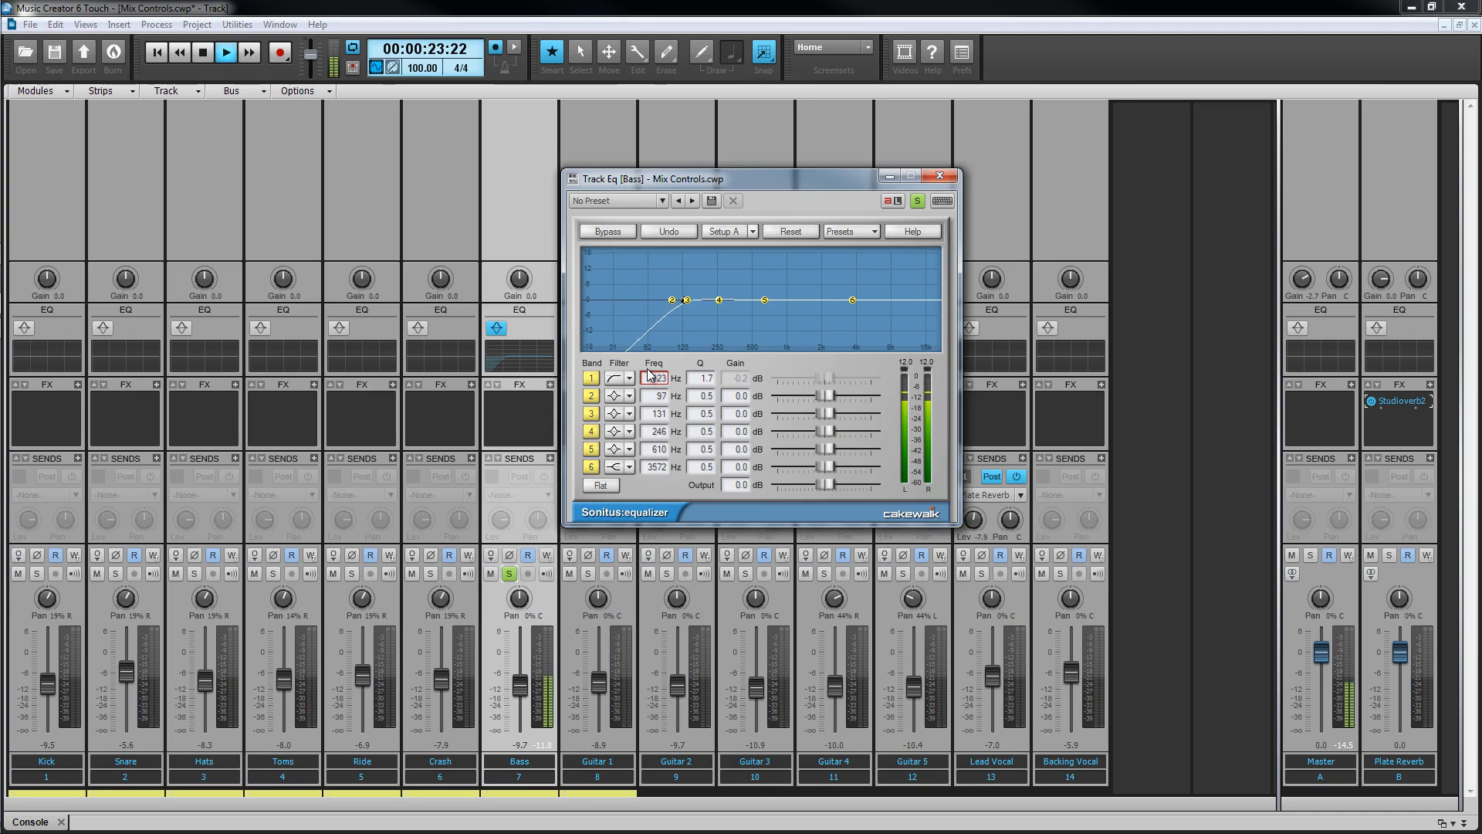
scroll(650, 376, "down", 12)
scroll(650, 377, "down", 1)
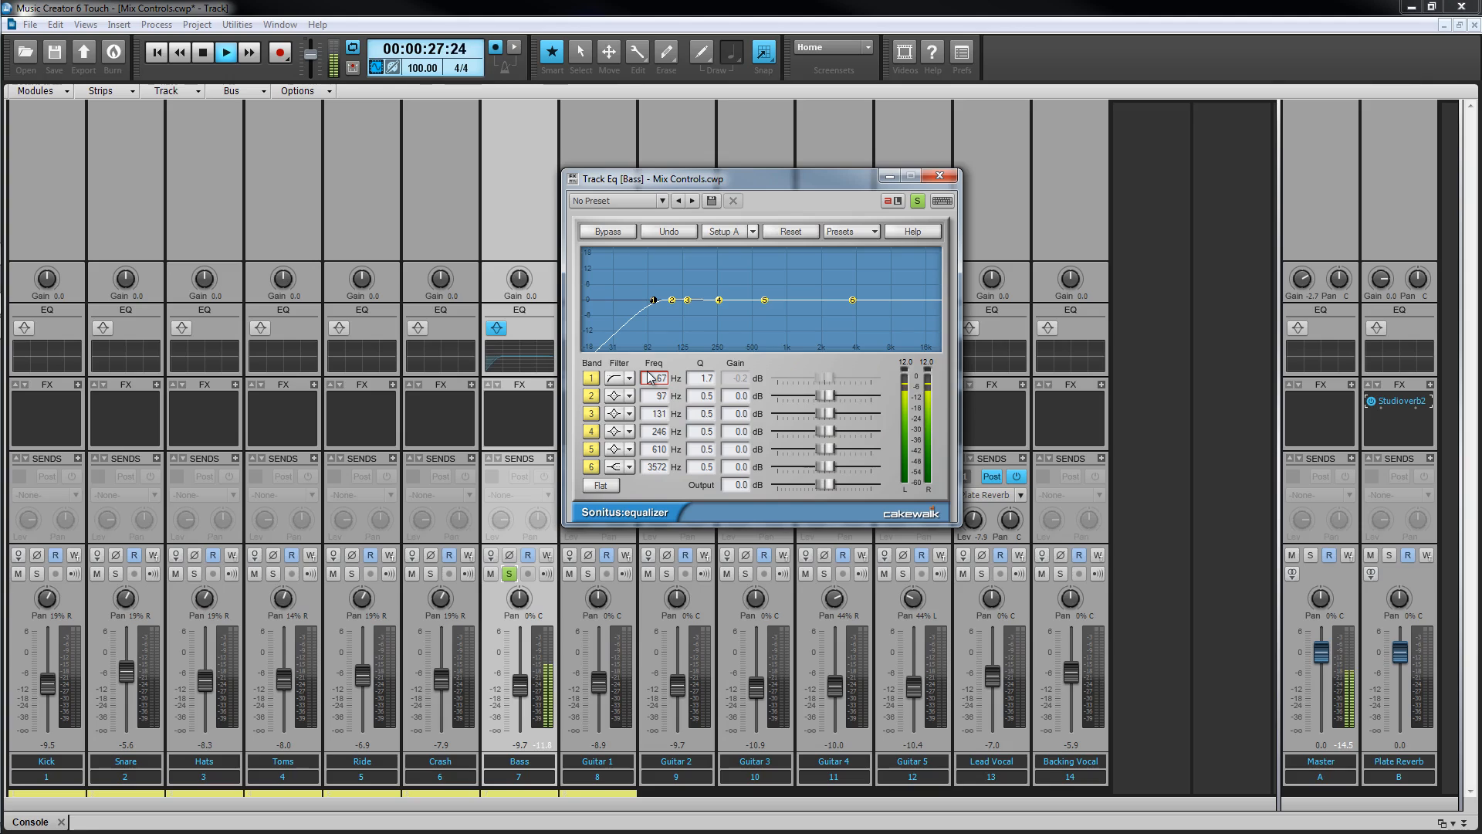
scroll(650, 377, "down", 1)
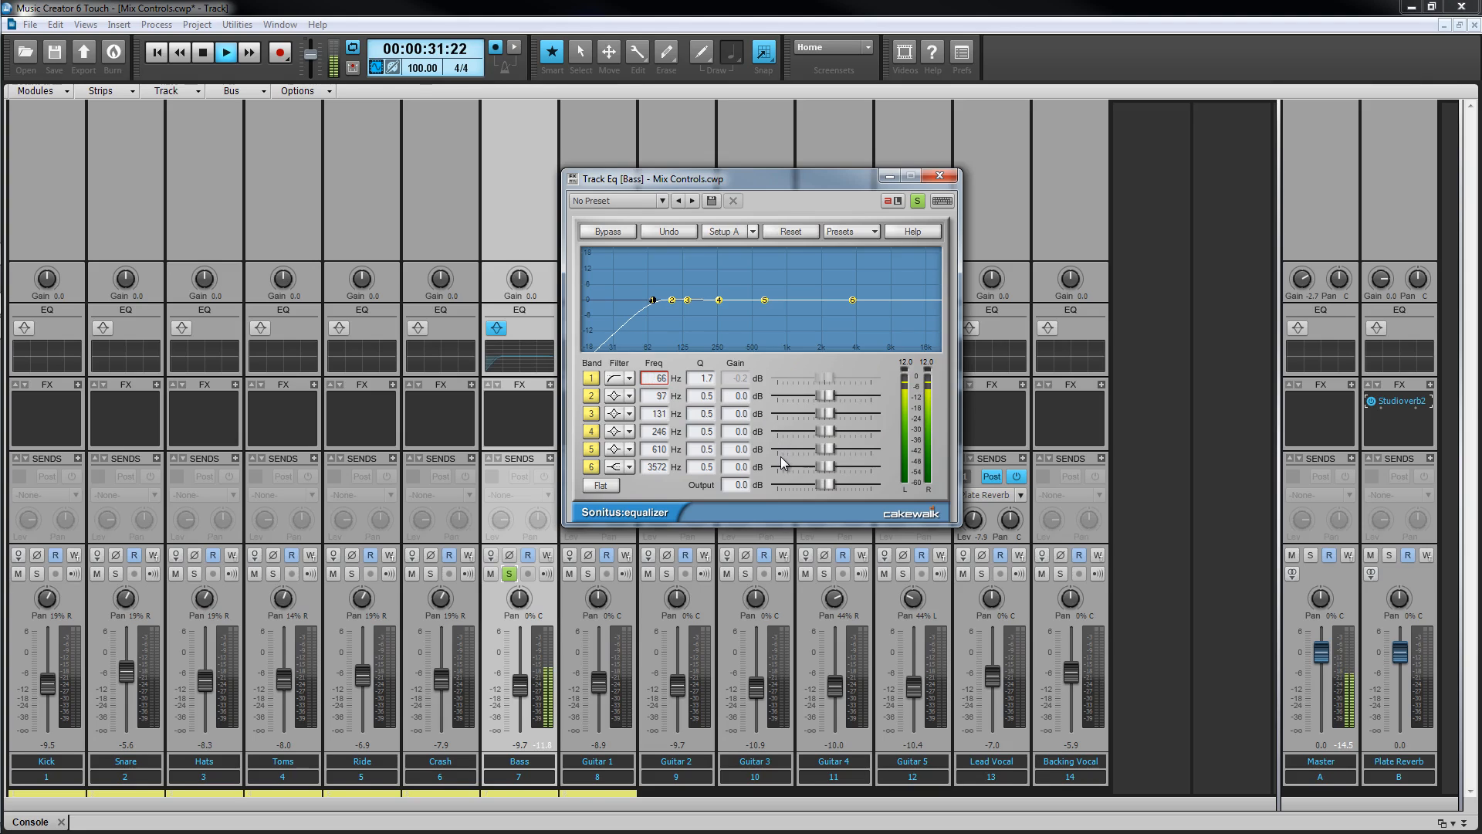
Unsolo the Bass track and raise the gain of EQ band 2 to 4.1 dB
left_click(504, 573)
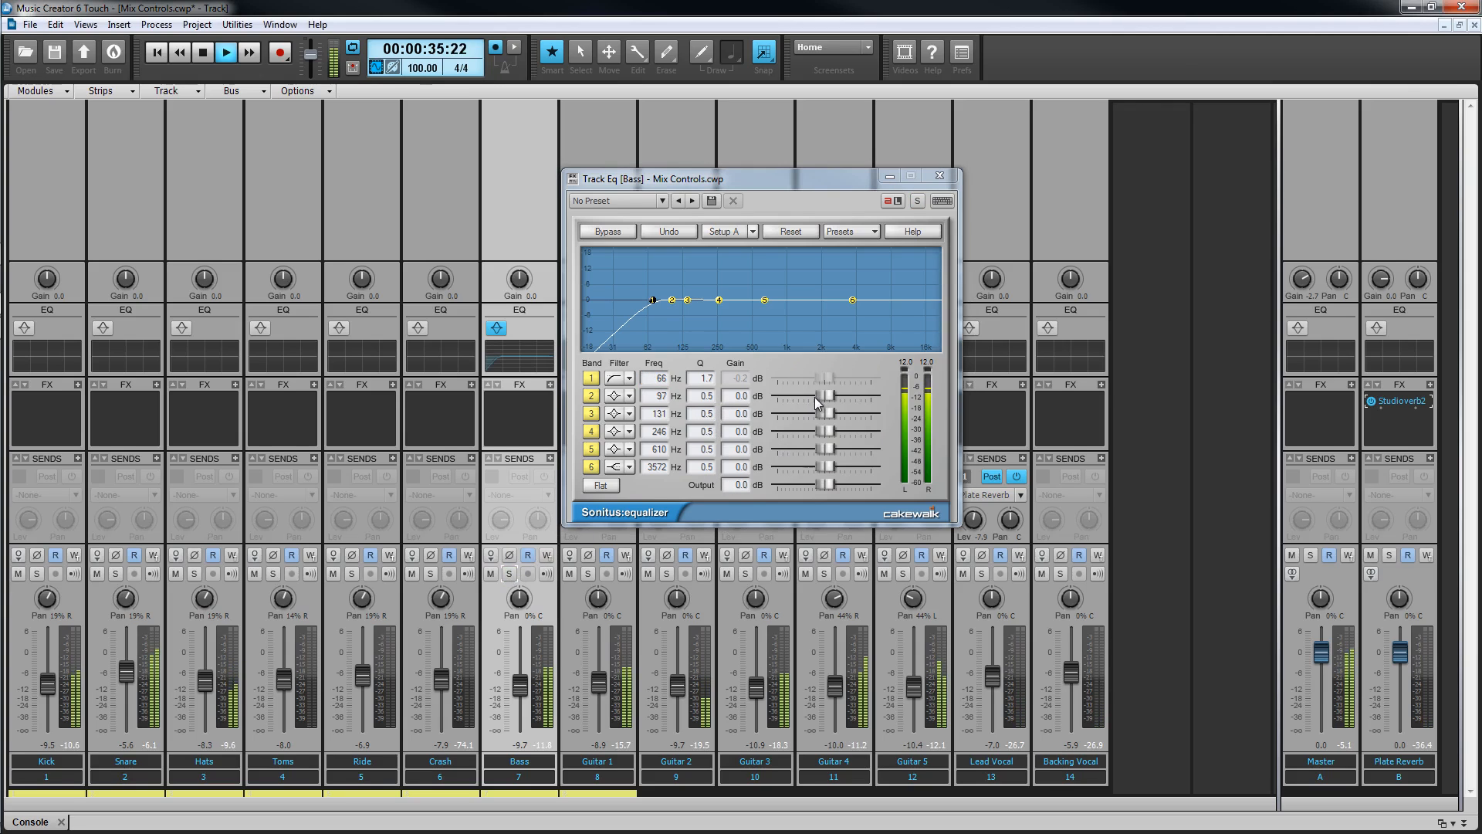
left_click_drag(824, 395, 855, 394)
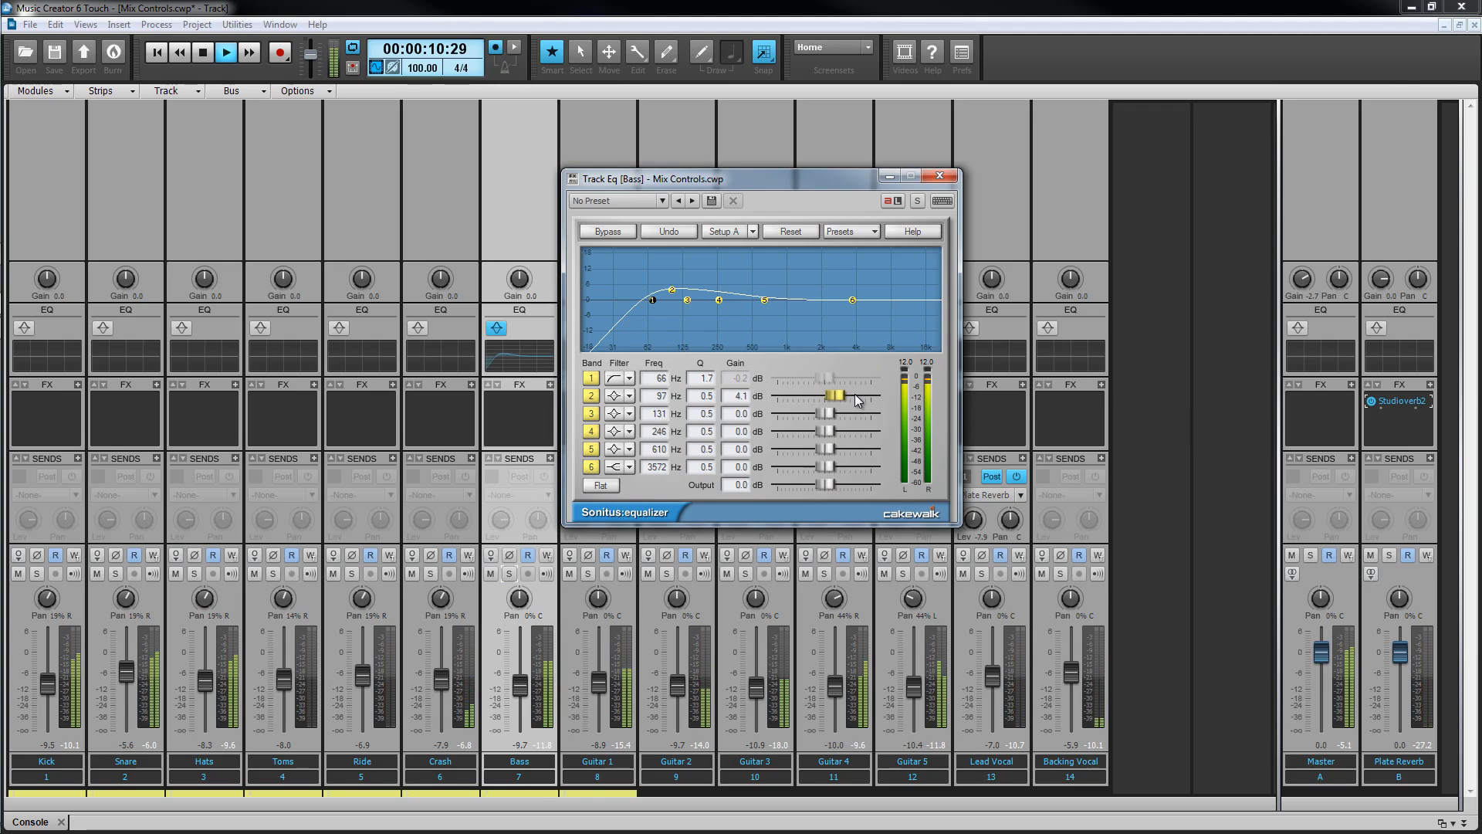
Set band 3's Q to 1.8, and give band 4 a Q of 2.4 with a gain of -7.5 dB
left_click(708, 416)
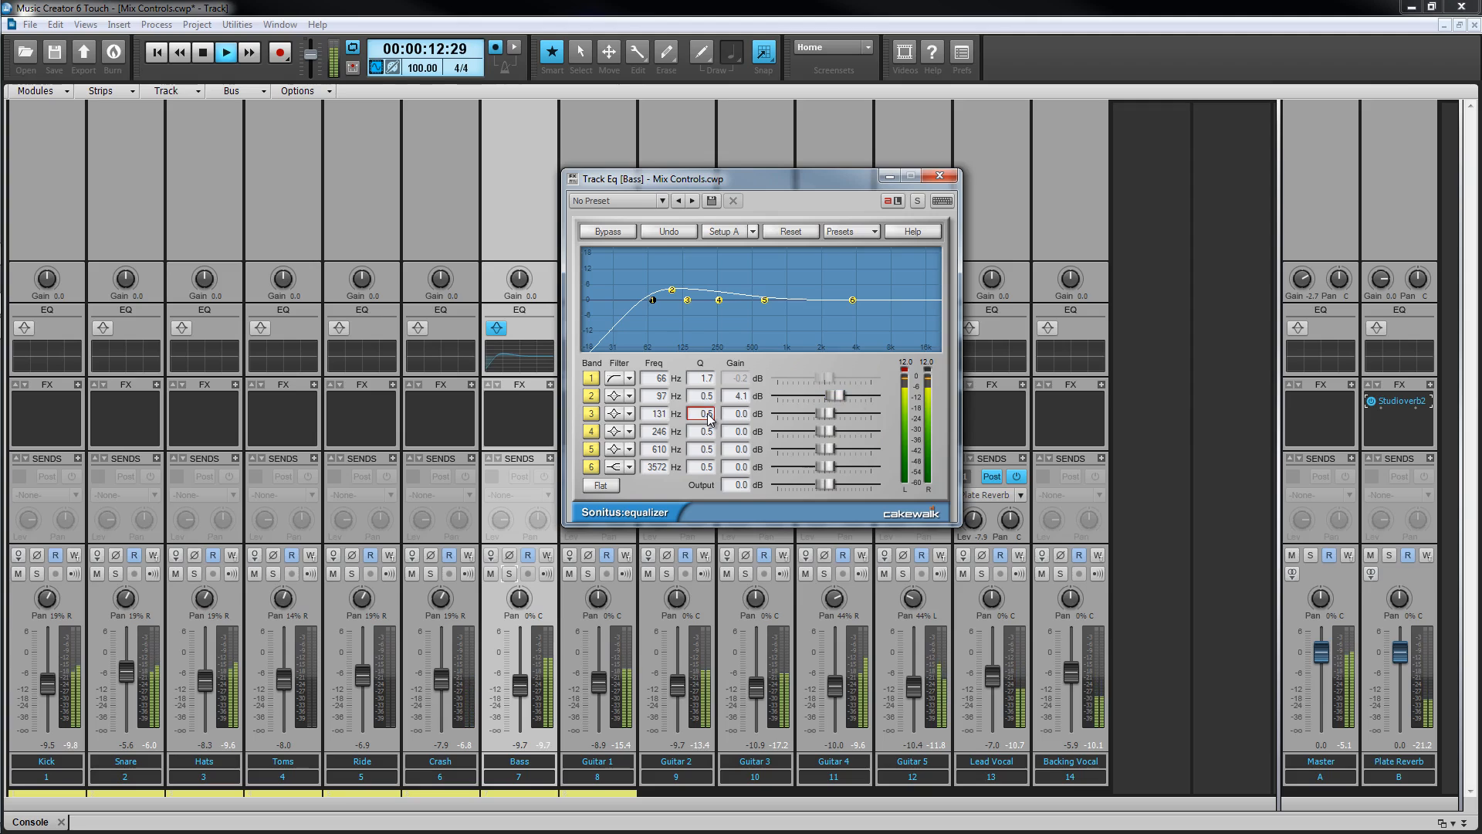
left_click_drag(708, 414, 701, 448)
left_click(707, 435)
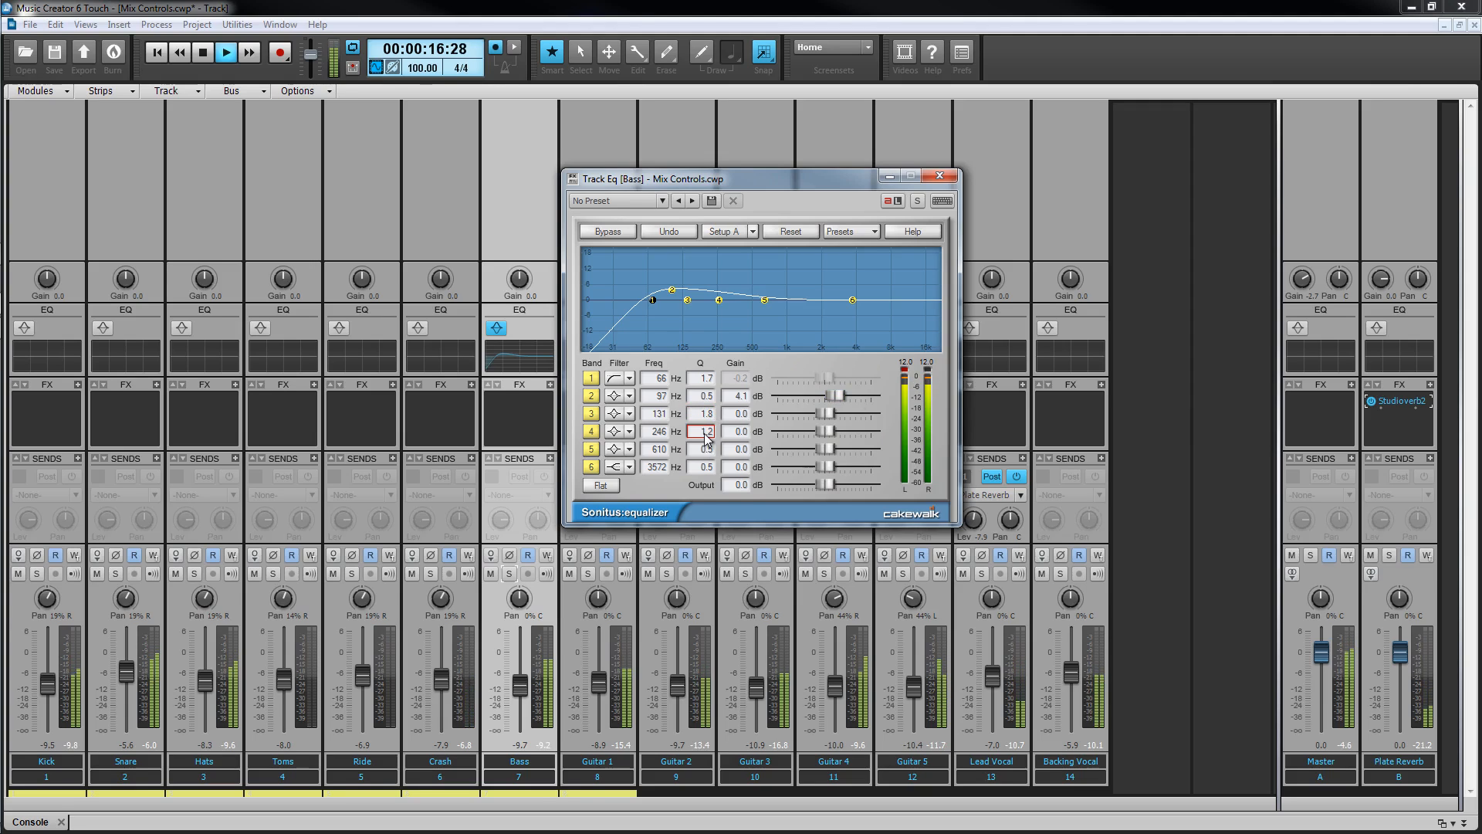
left_click_drag(704, 433, 769, 447)
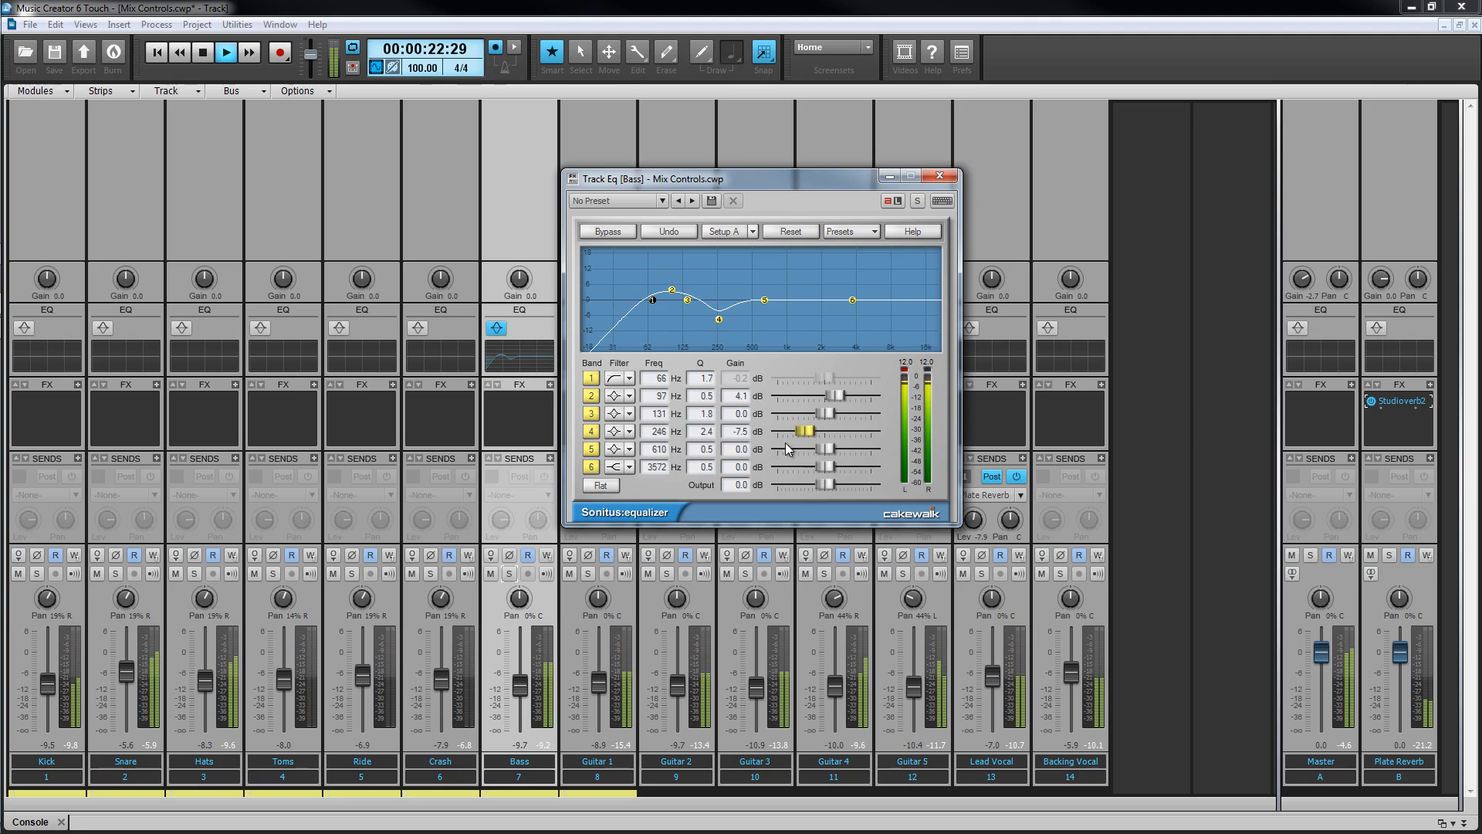
Set EQ band 5 to a Q of 2.5 and a gain of 4.9 dB
left_click_drag(832, 450, 838, 446)
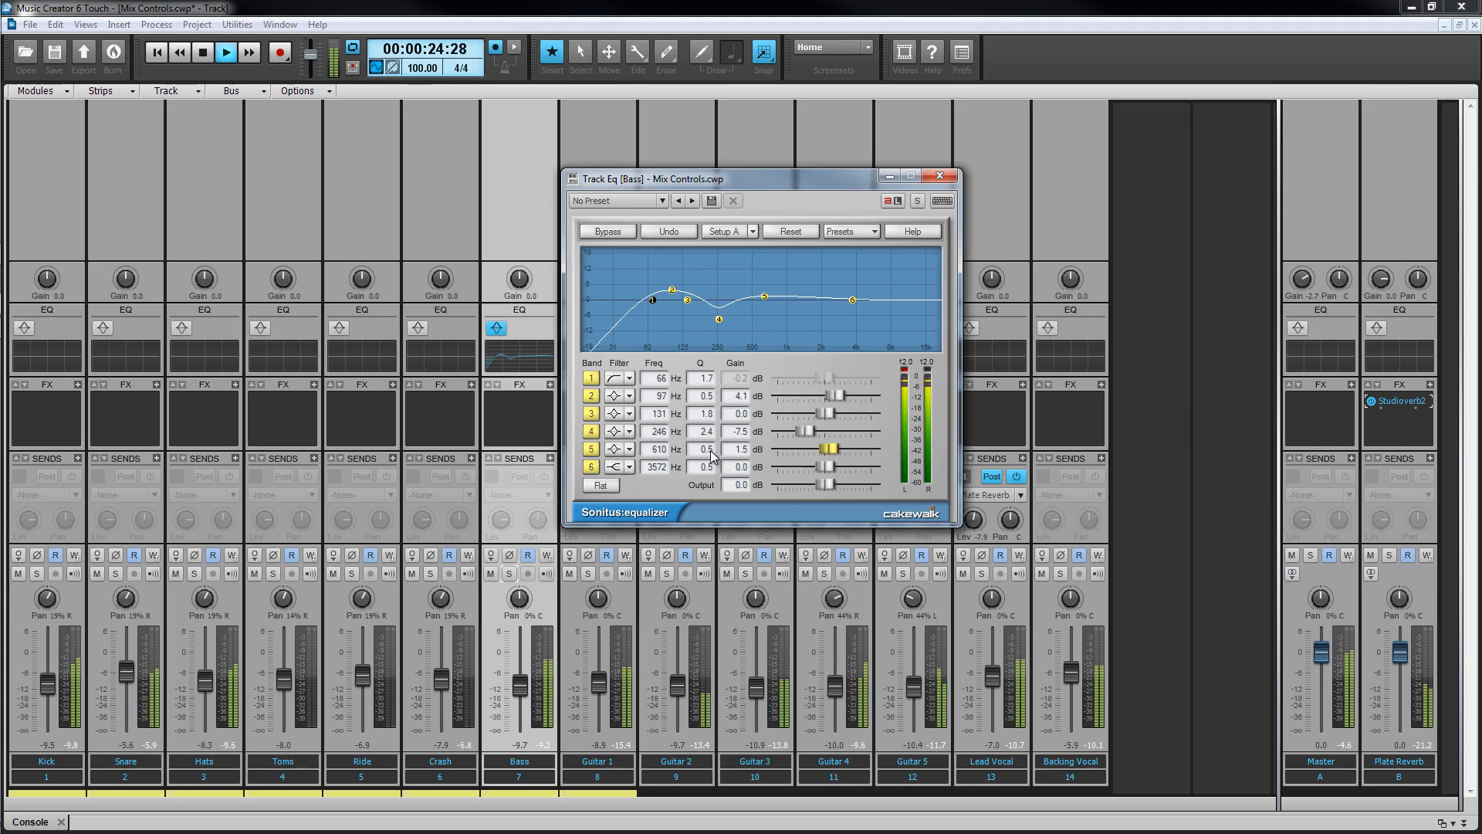
scroll(711, 454, "up", 4)
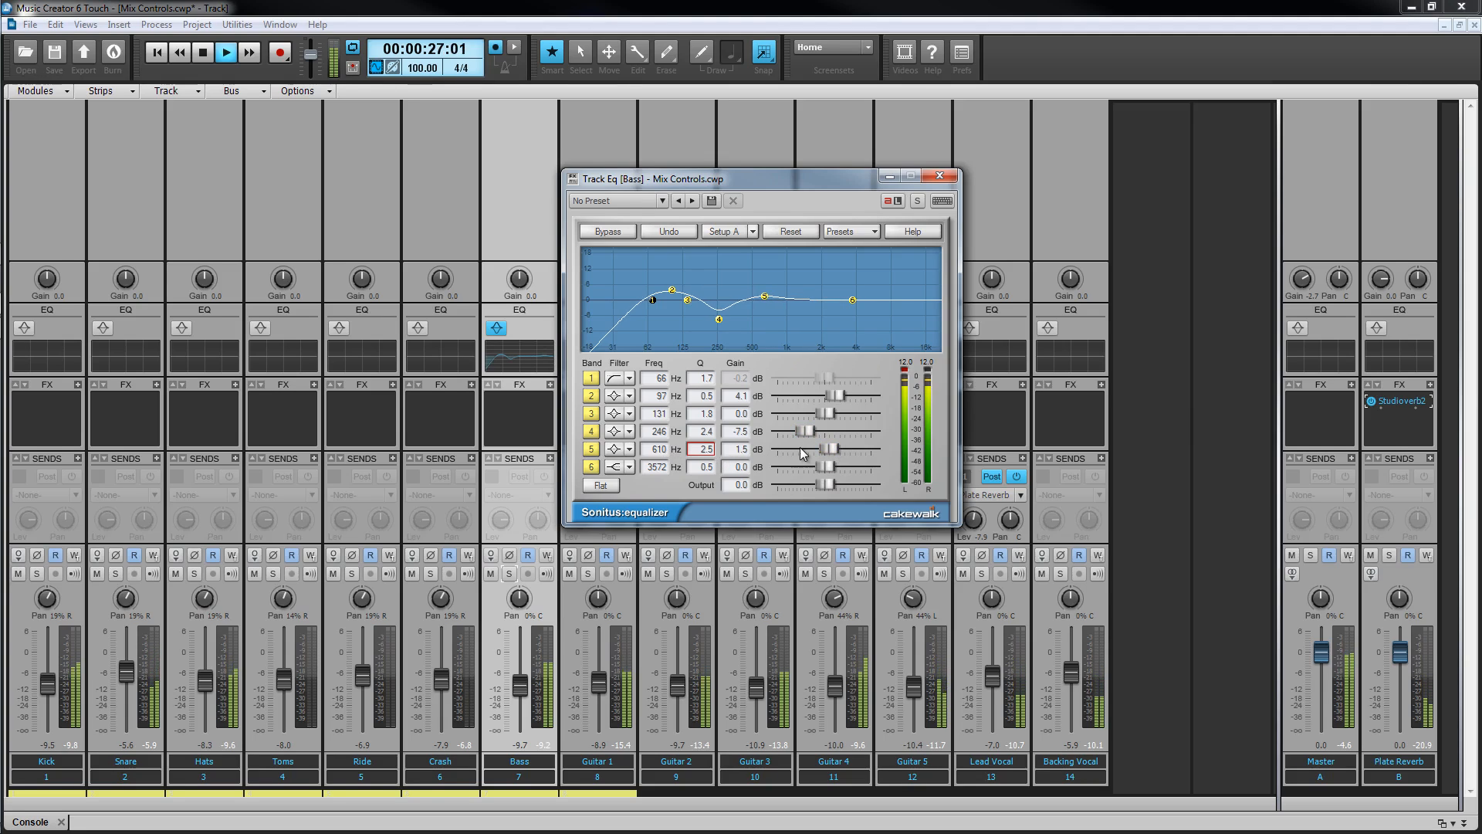
left_click_drag(824, 448, 857, 454)
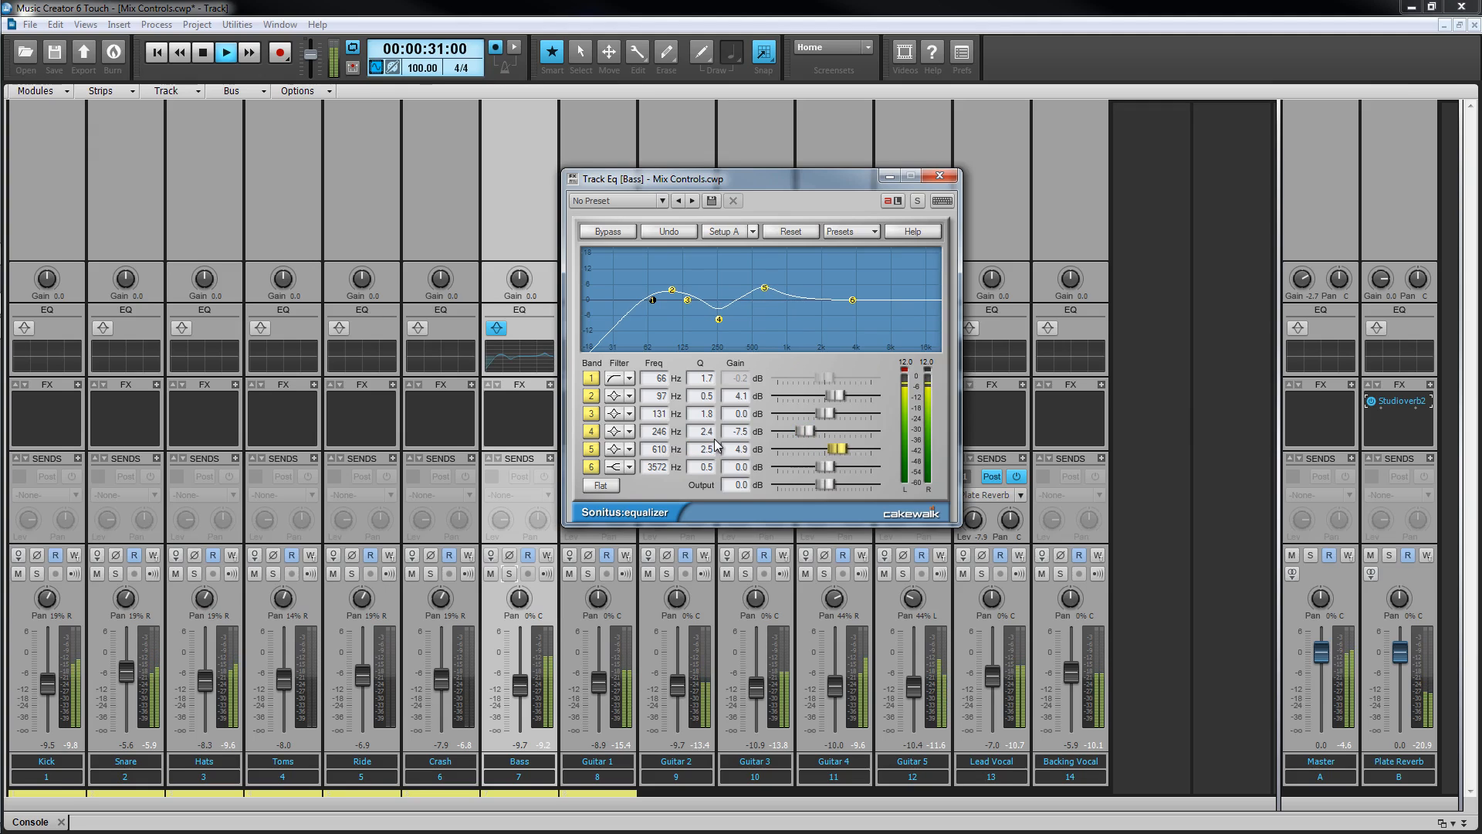
Narrow EQ band 4 to a Q of 7.3, cut its gain to -11.8 dB and stop playback
scroll(710, 434, "up", 2)
scroll(710, 434, "up", 10)
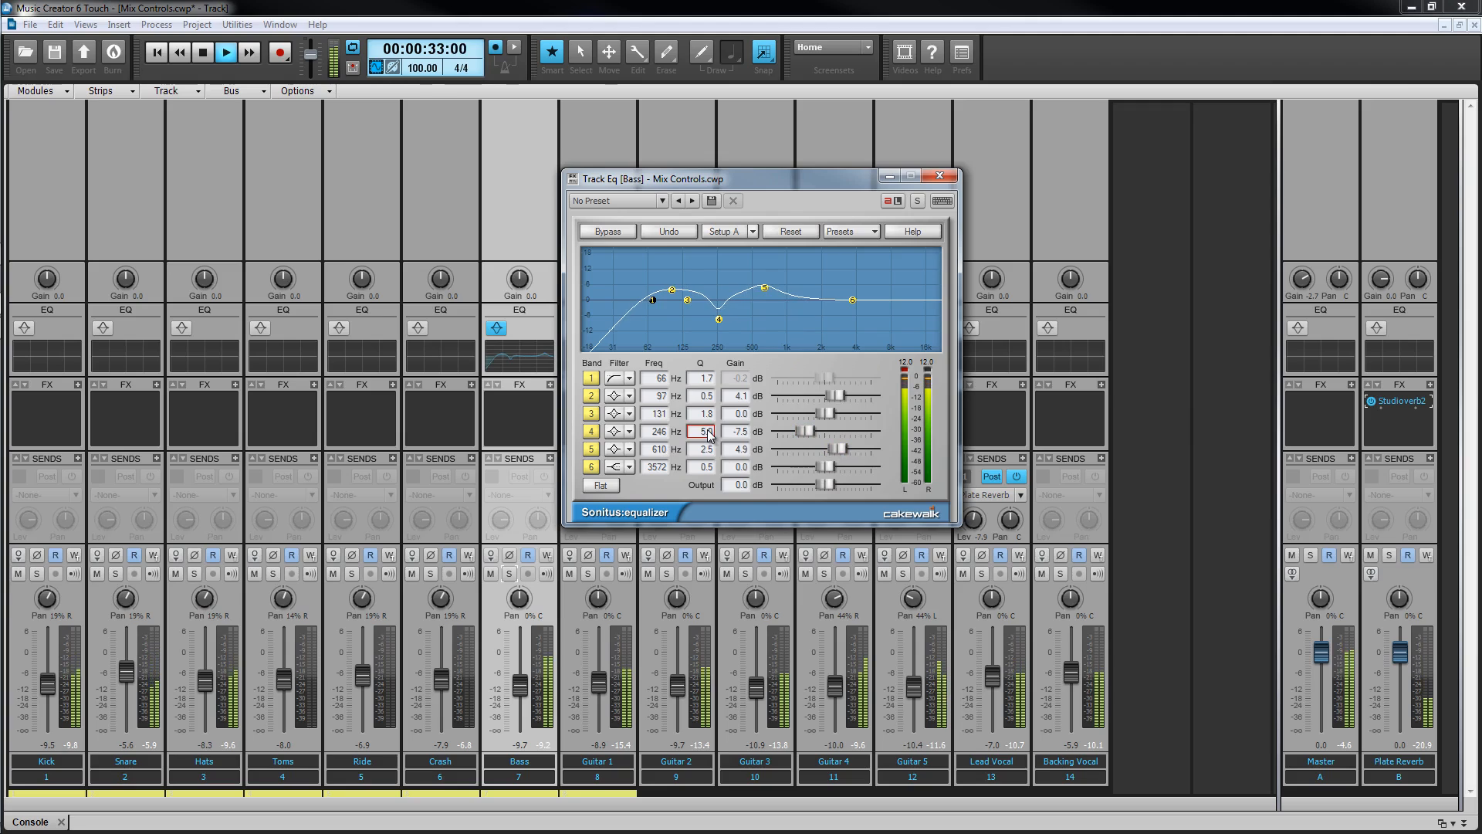
left_click_drag(808, 433, 772, 439)
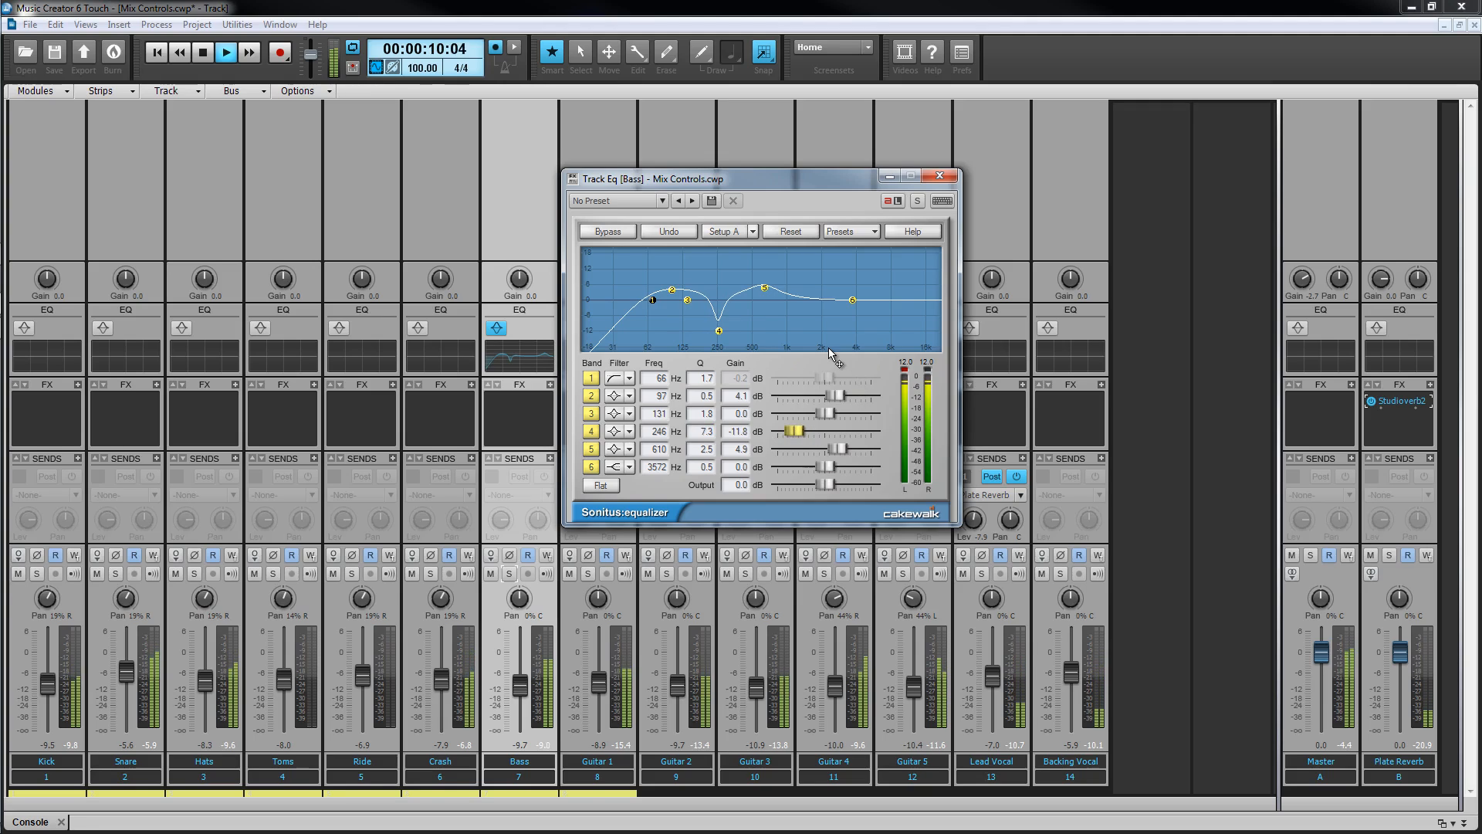
key("space")
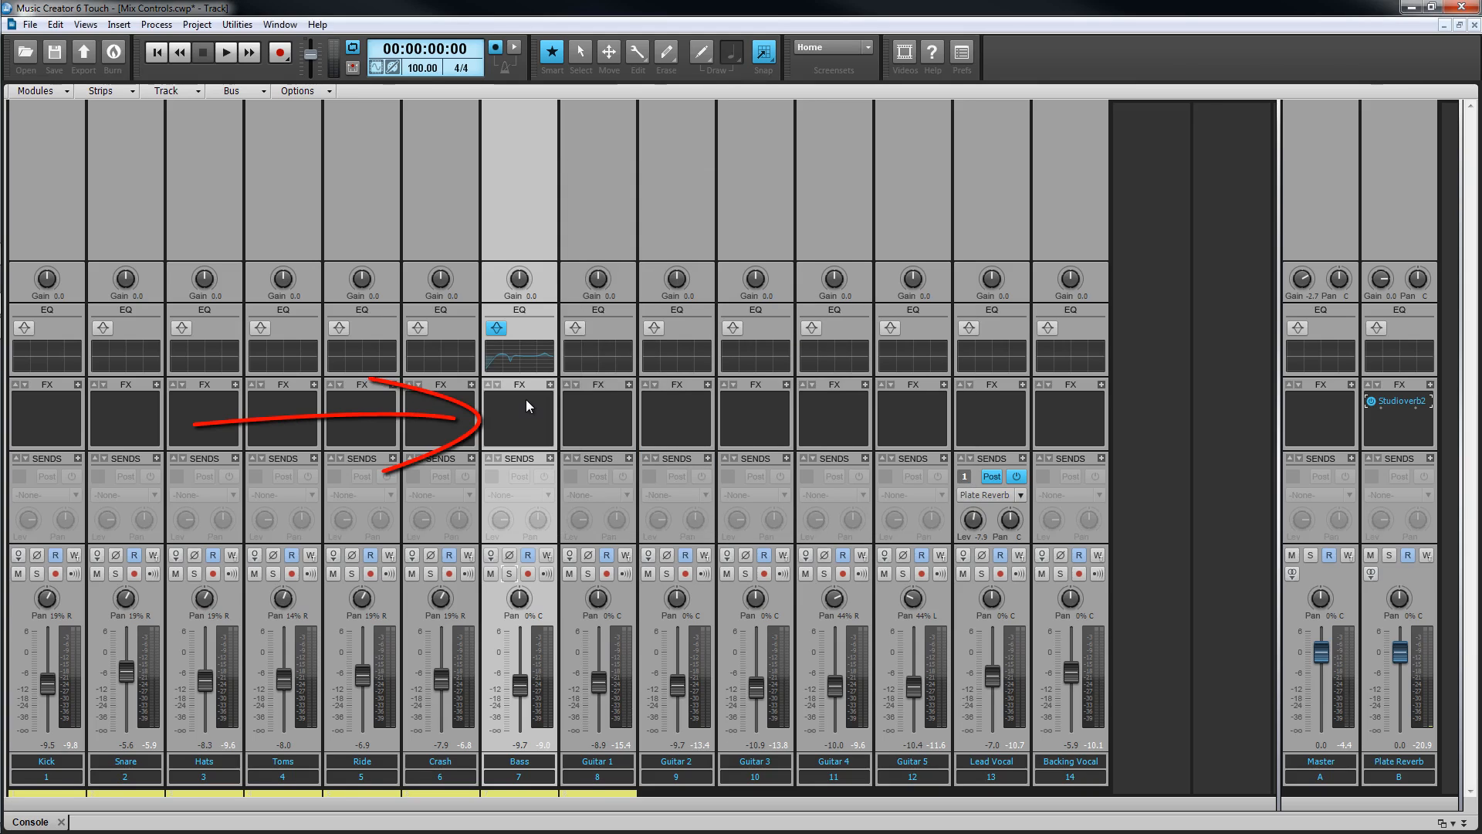
right_click(527, 403)
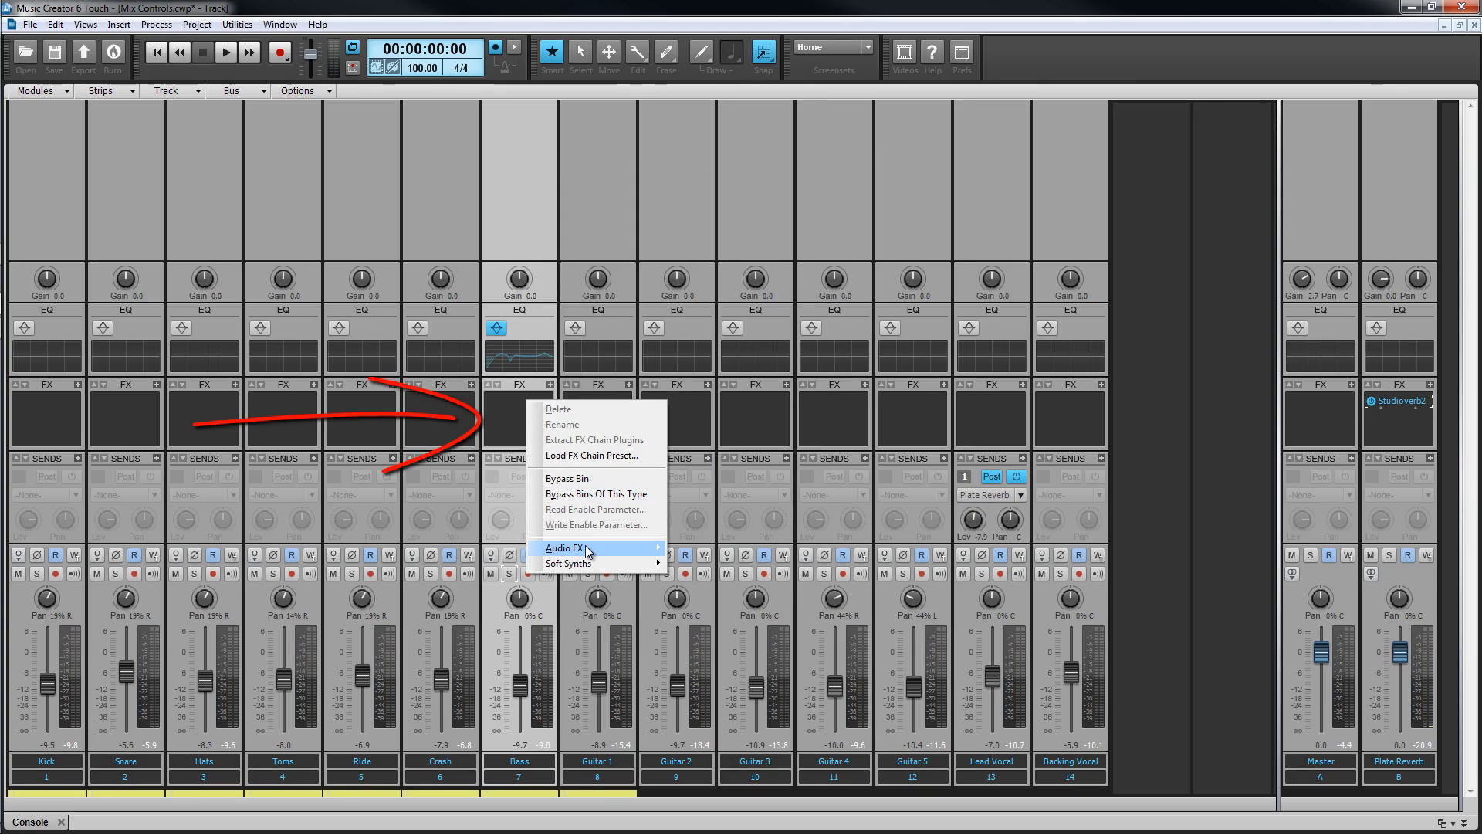
mouse_move(588, 552)
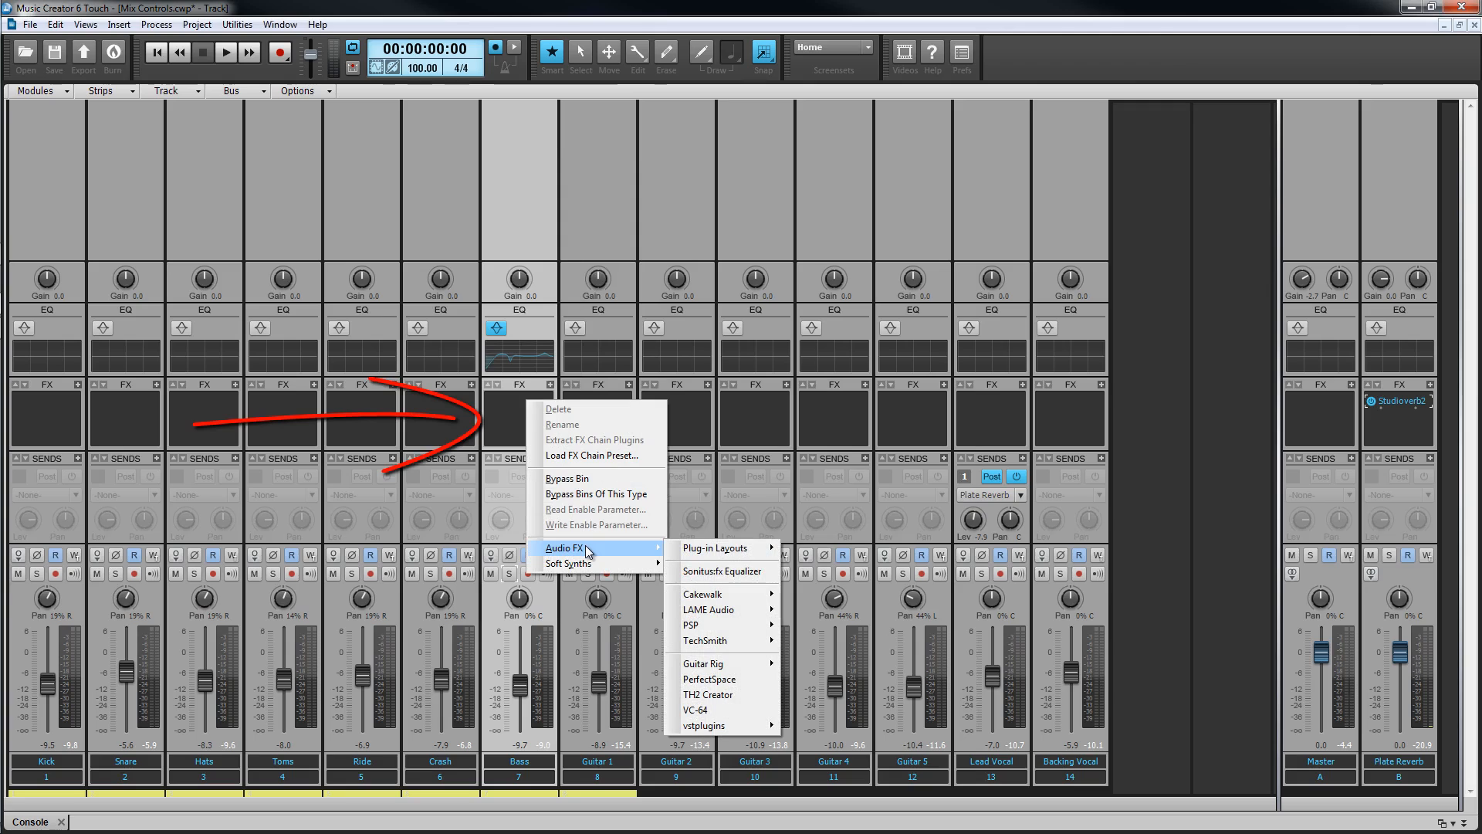
left_click(502, 409)
Add the Cakewalk Compressor/Gate from the plug-in browser to the Bass track's FX bin and close the browser
key("b")
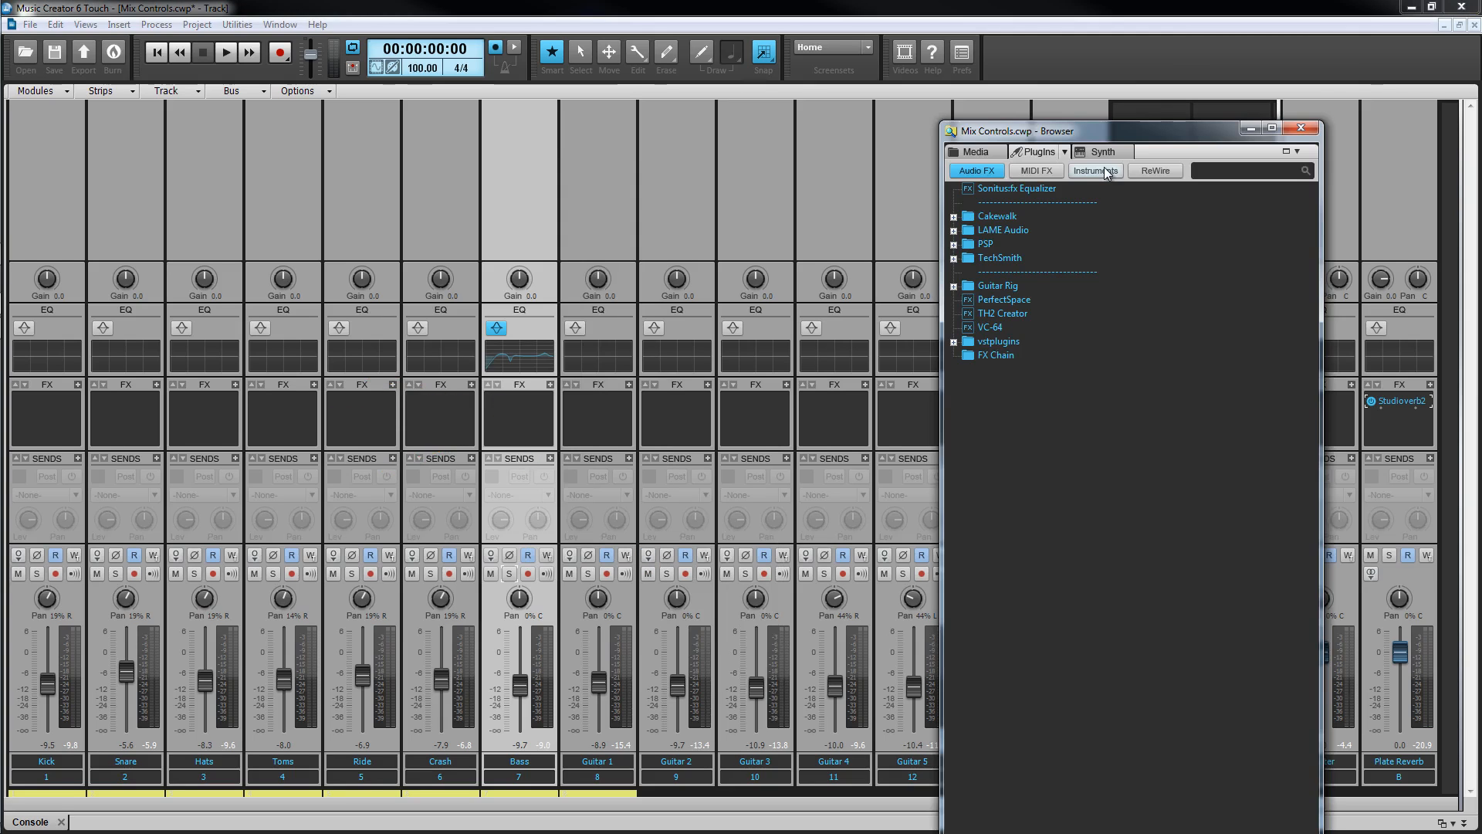
left_click(954, 216)
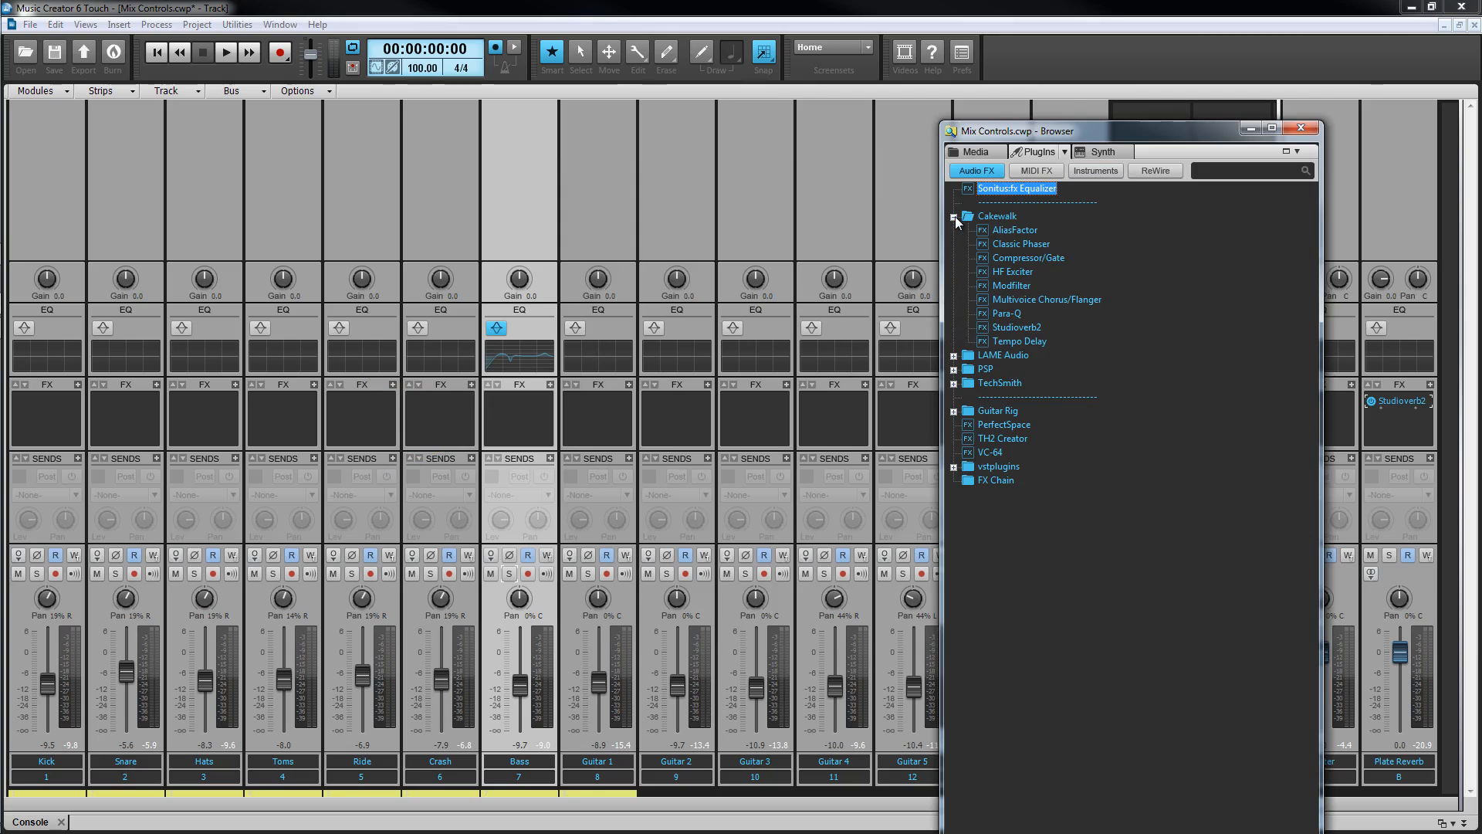
left_click_drag(1034, 257, 519, 413)
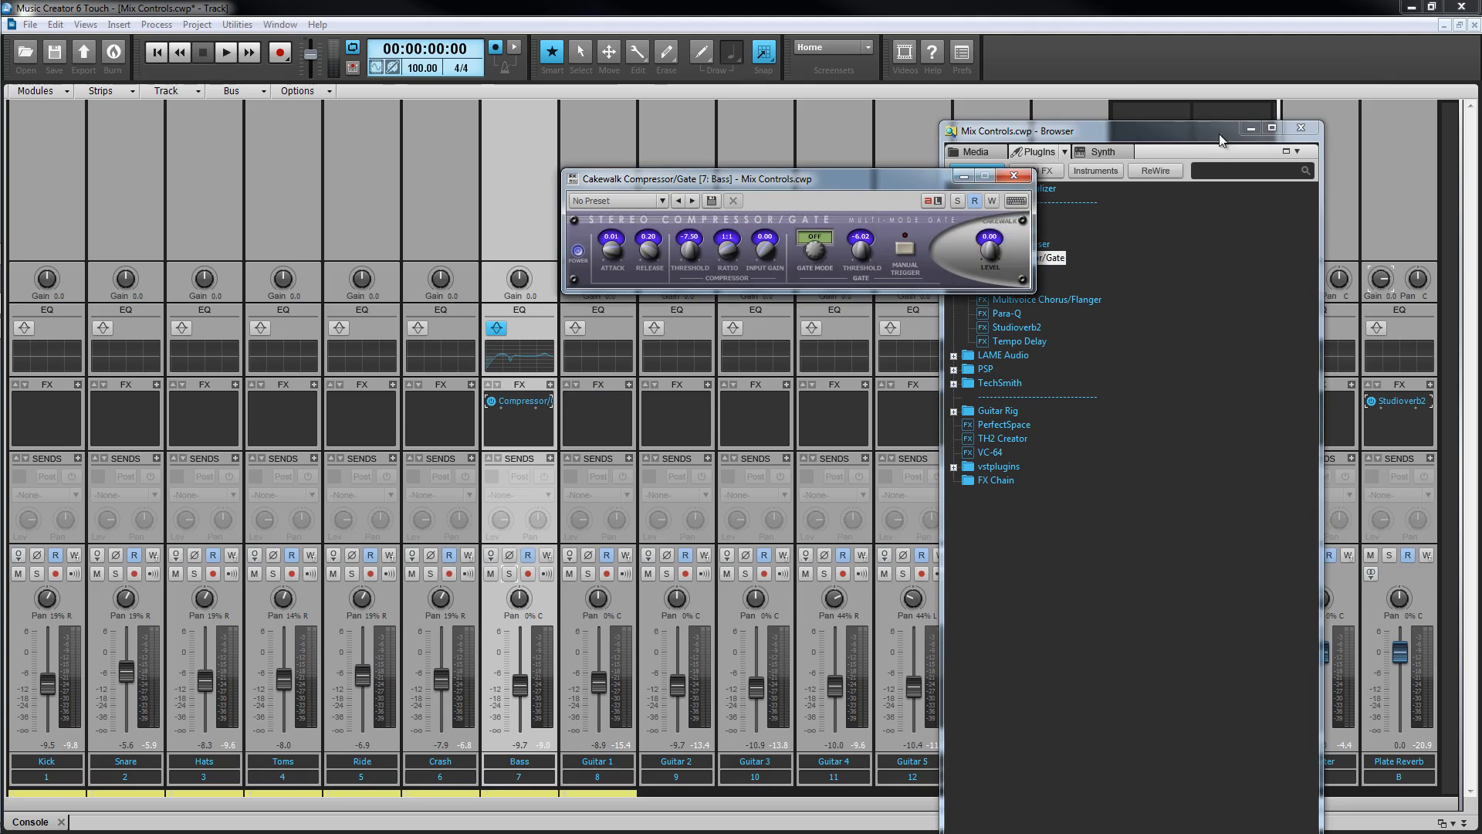
left_click(1300, 129)
Add the Cakewalk Multivoice Chorus/Flanger to Guitar 3's FX bin and close the Bass compressor window
right_click(761, 406)
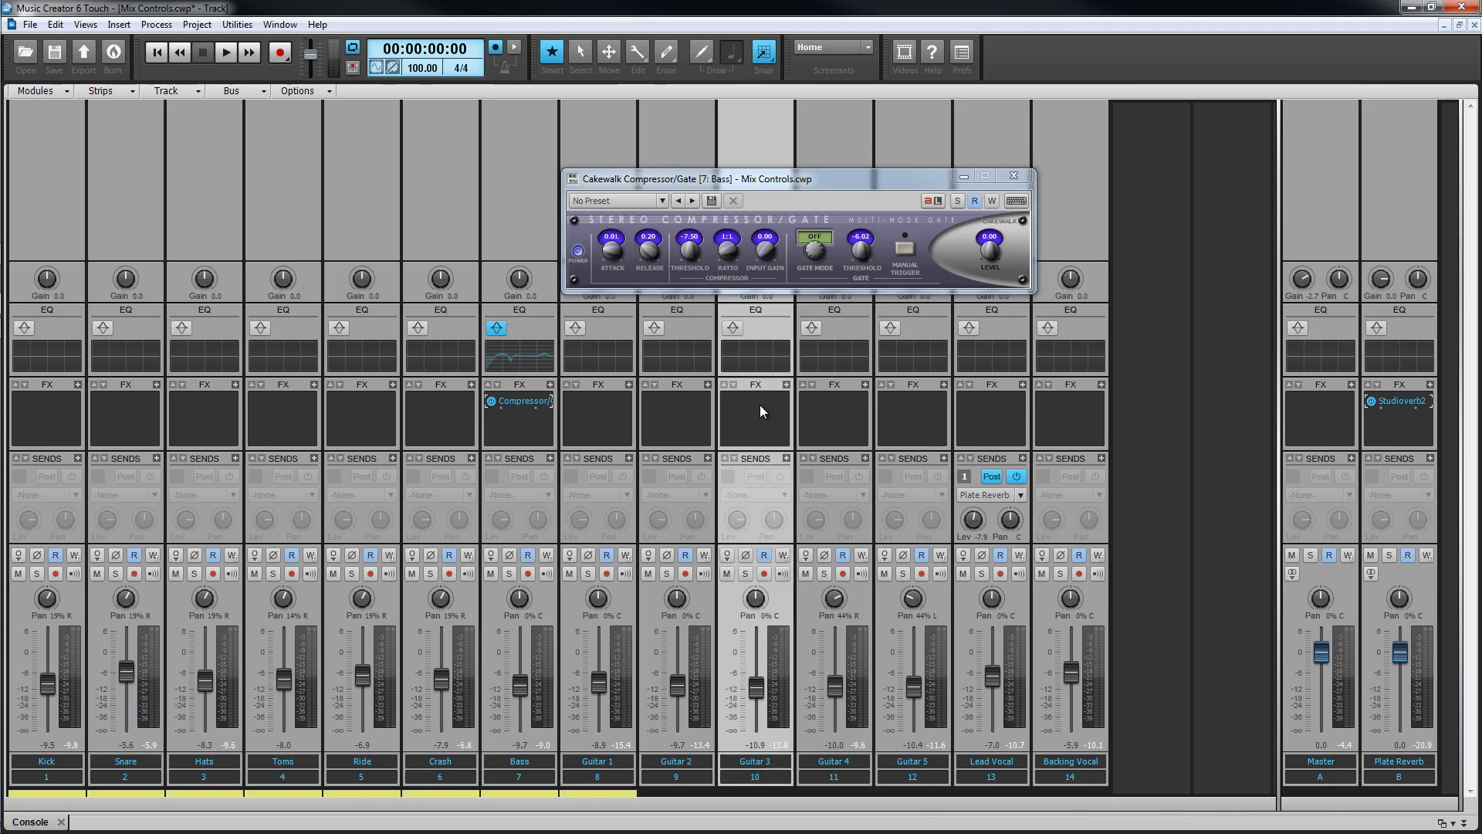
mouse_move(803, 553)
mouse_move(971, 607)
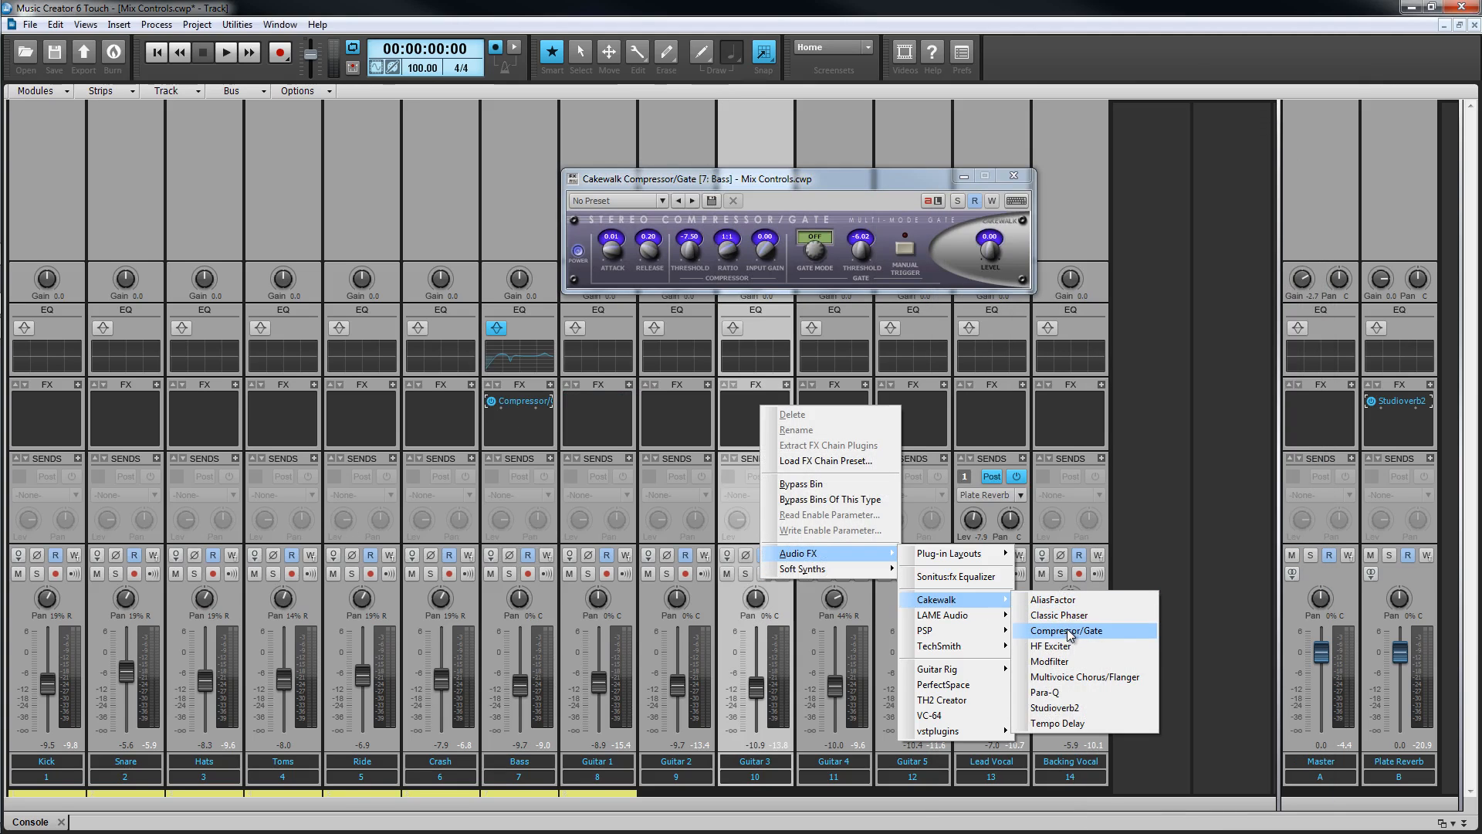
left_click(1082, 677)
left_click(1013, 176)
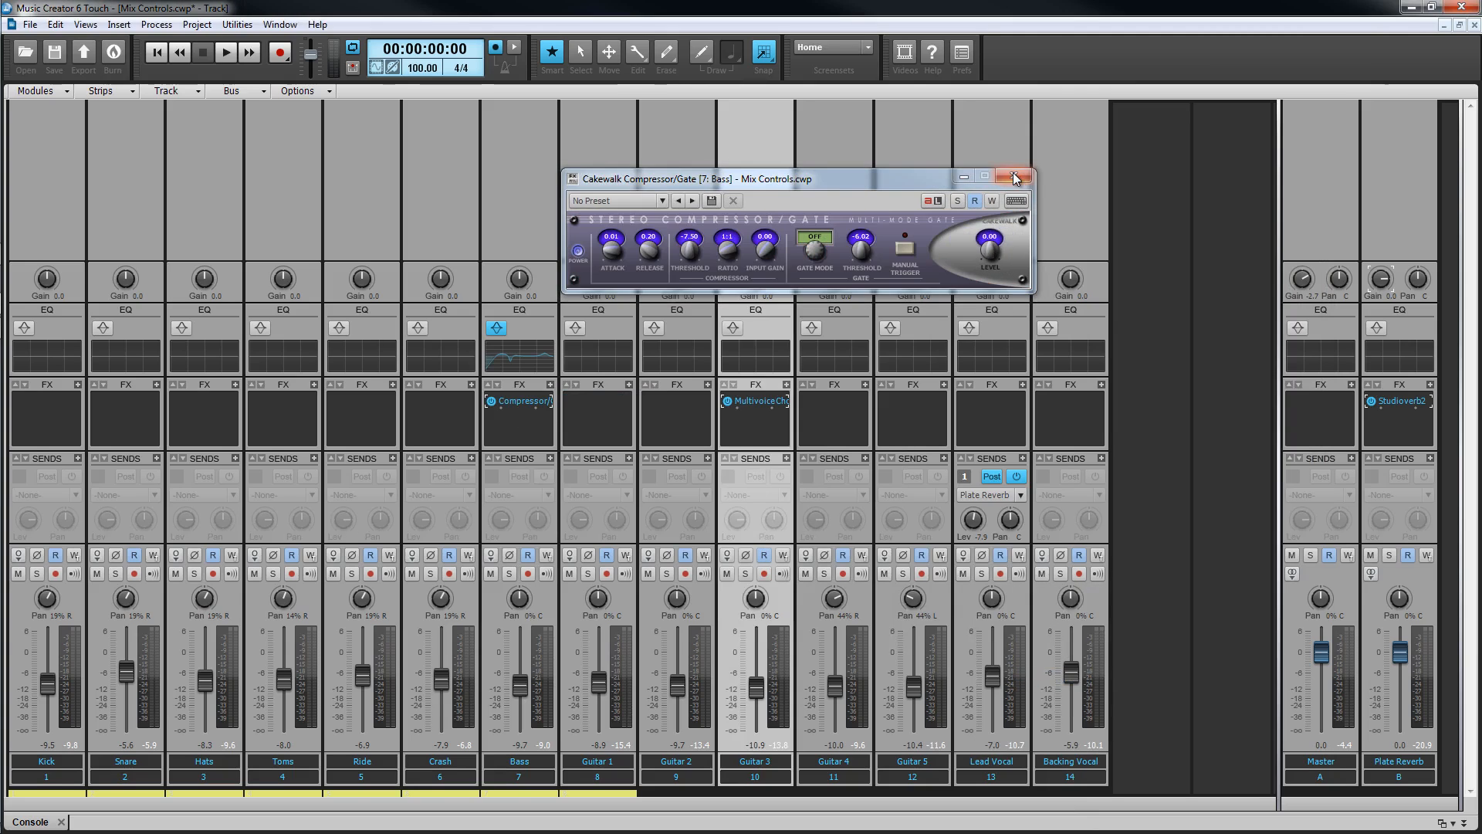
left_click(1013, 176)
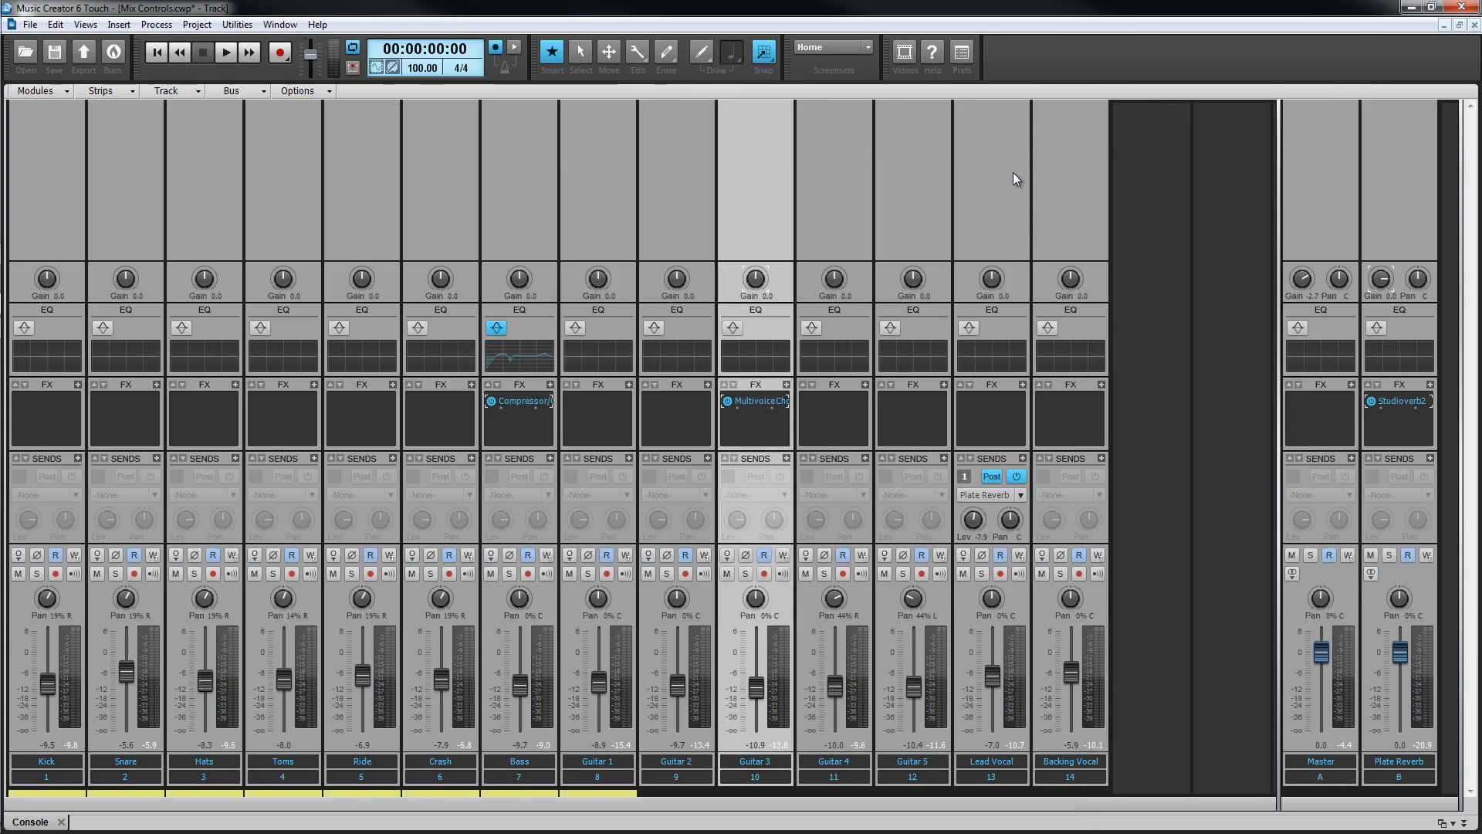
Open the Multivoice Chorus/Flanger on Guitar 3, adjust its Mix amount and close the effect window
double_click(762, 405)
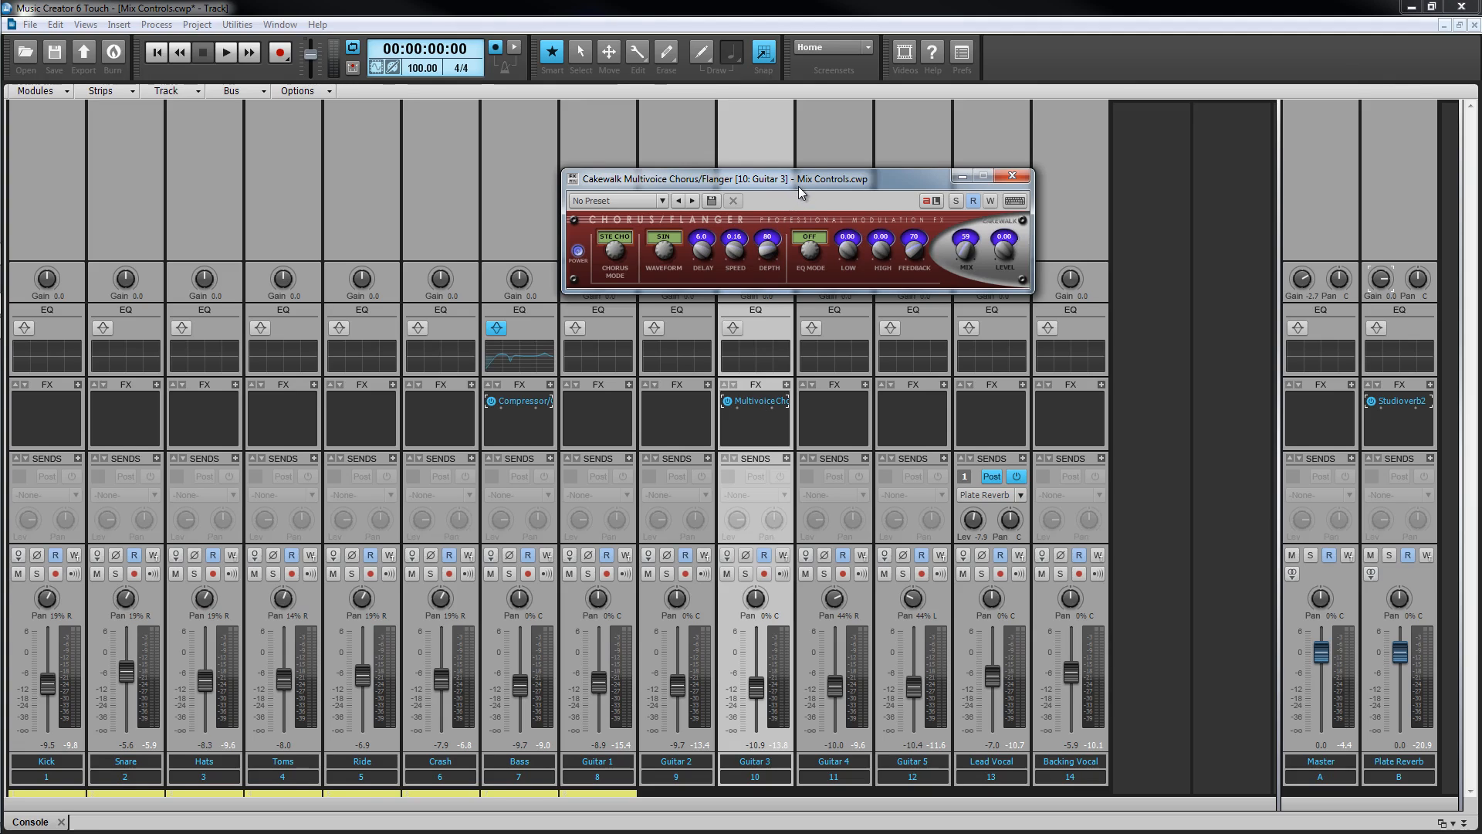
left_click_drag(962, 250, 963, 240)
scroll(964, 255, "down", 3)
left_click(1012, 176)
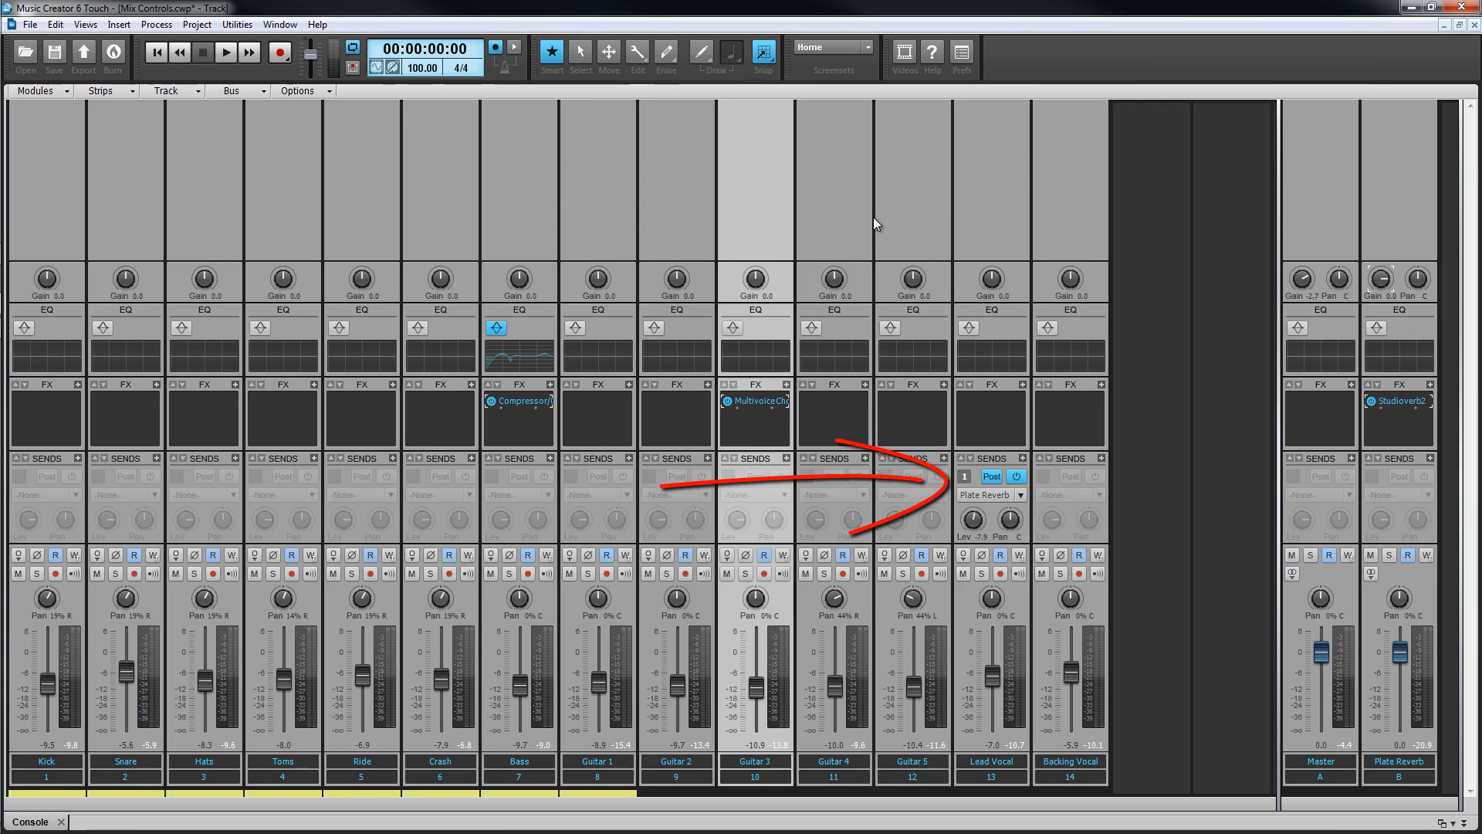
Route the Lead Vocal's send to the Delay bus and return it to Plate Reverb
left_click(1002, 247)
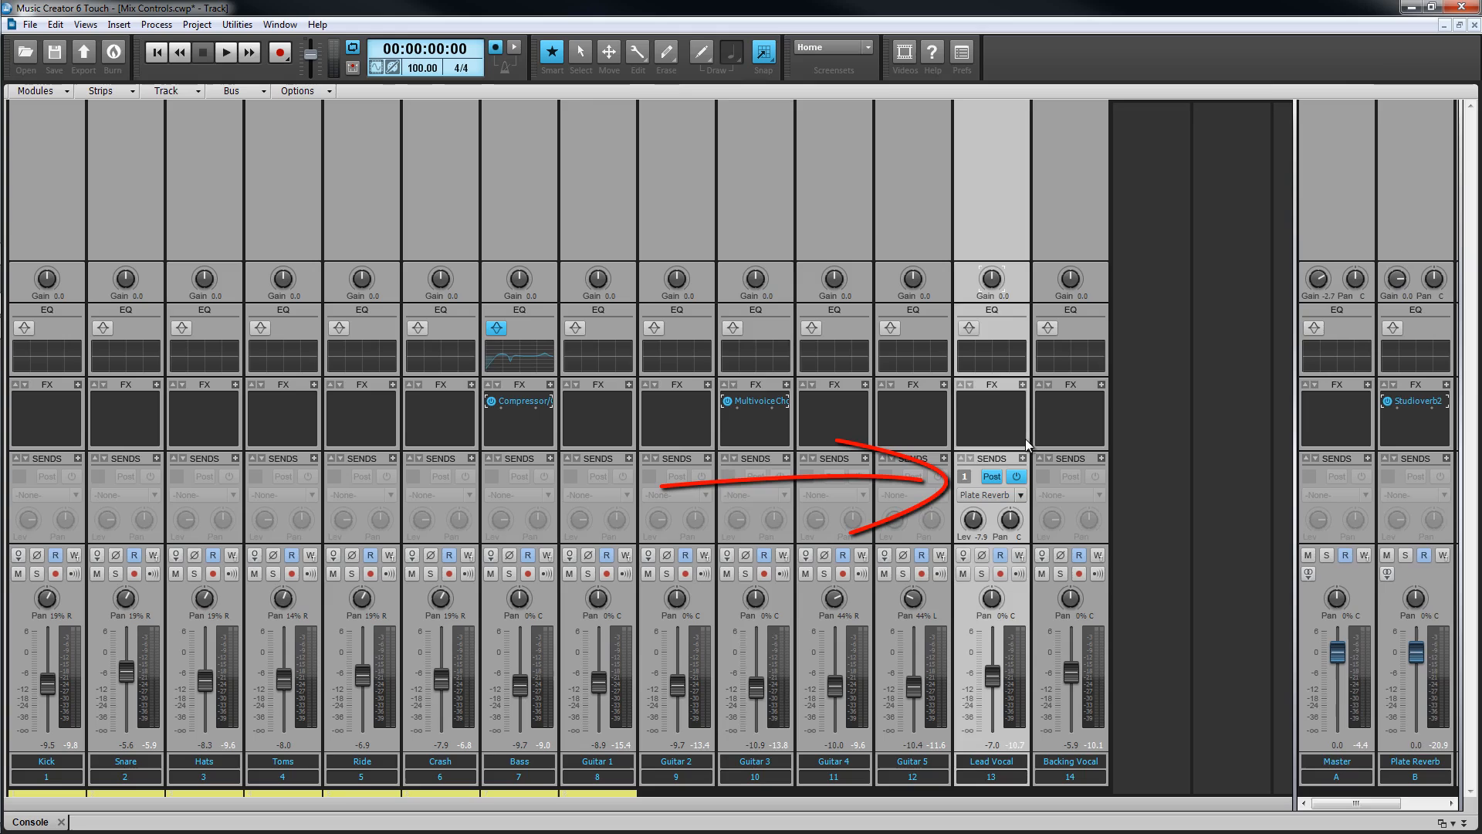
left_click(1022, 495)
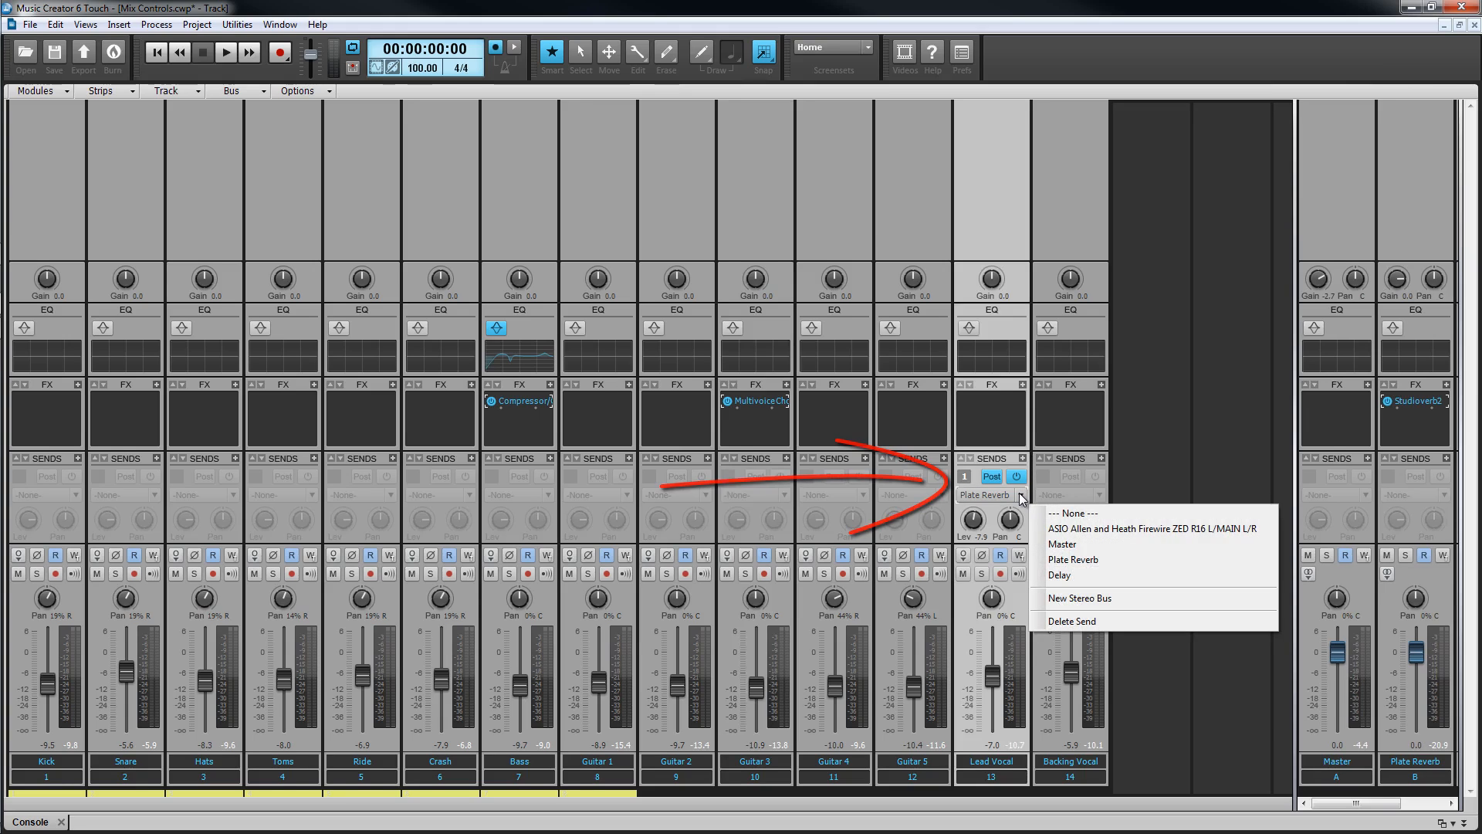
left_click(1062, 576)
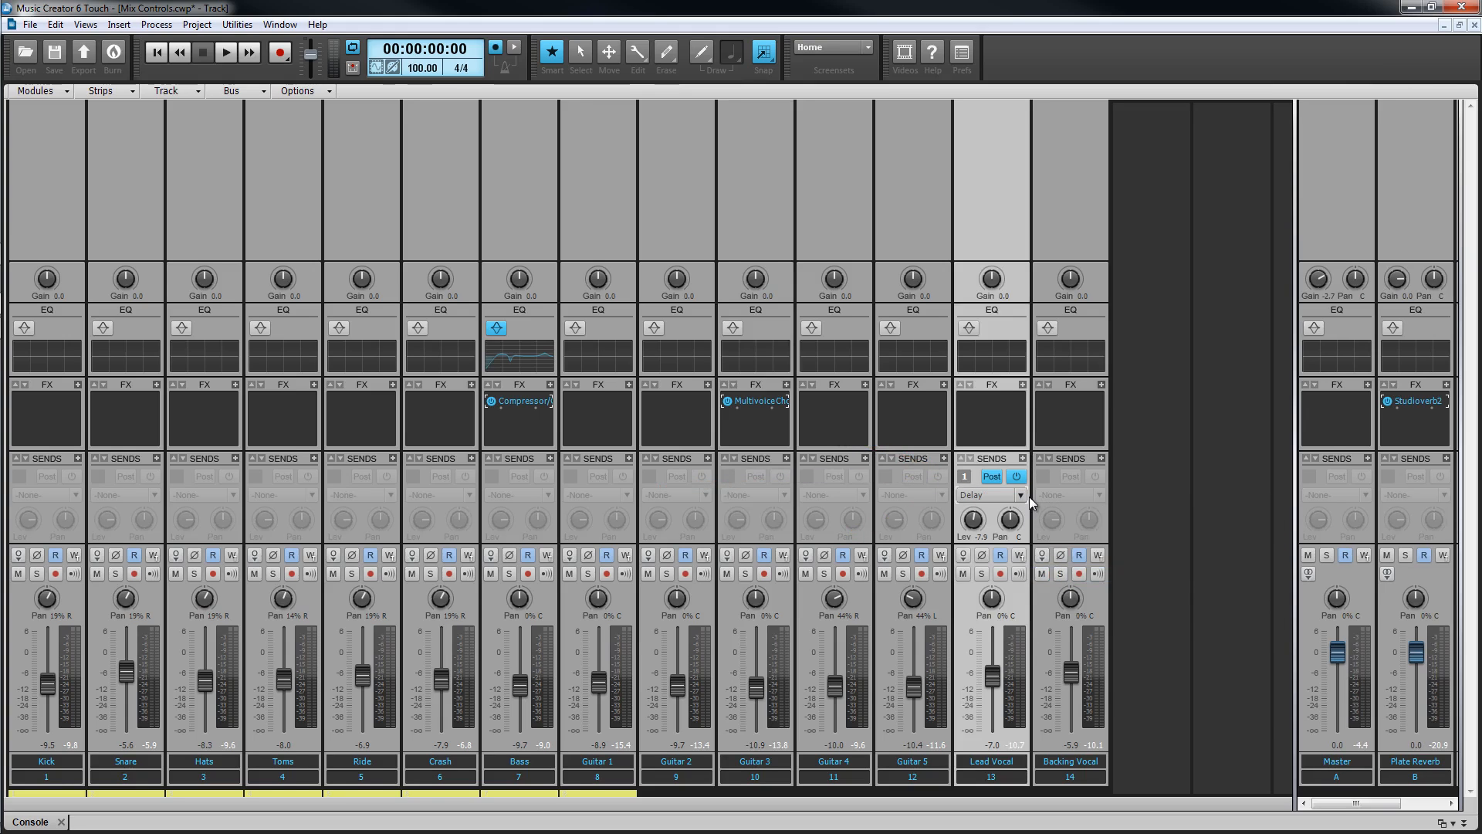
left_click(1023, 499)
left_click(1050, 559)
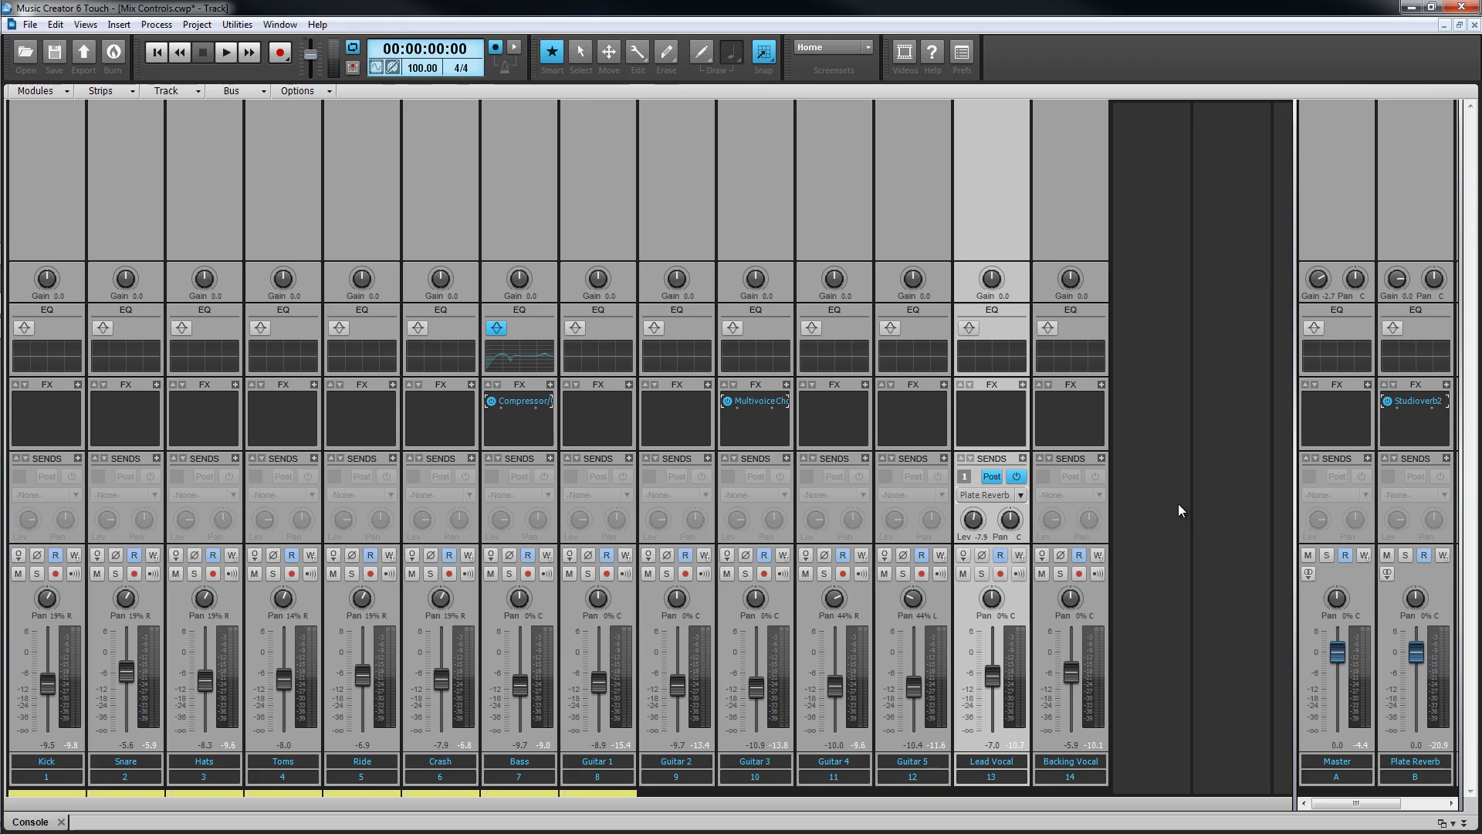
Start a send on Guitar 4 with the Insert Send Assistant, using a new bus named Chorus that outputs to Master
left_click(865, 459)
left_click(866, 459)
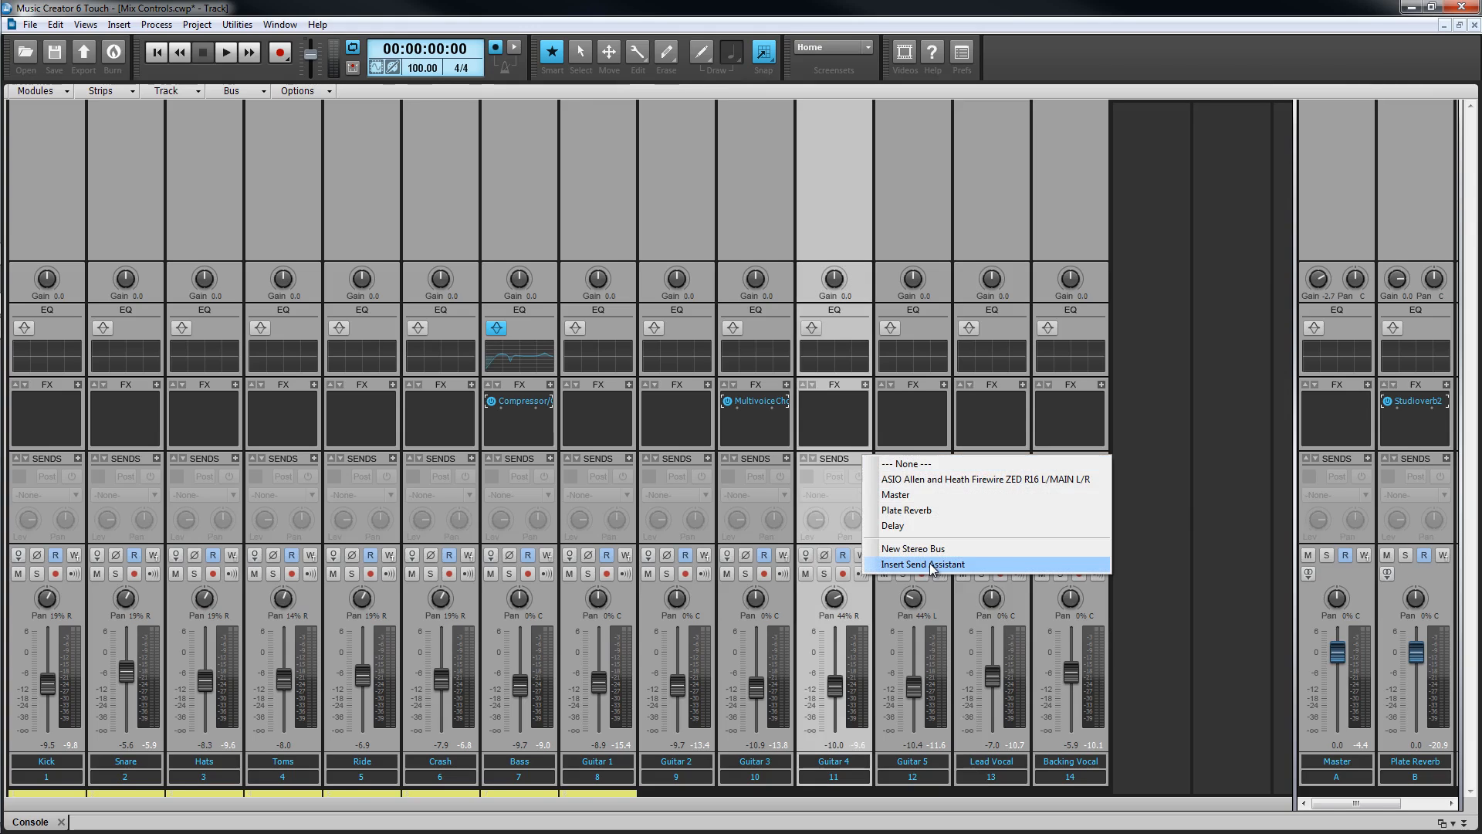
left_click(930, 563)
left_click(844, 488)
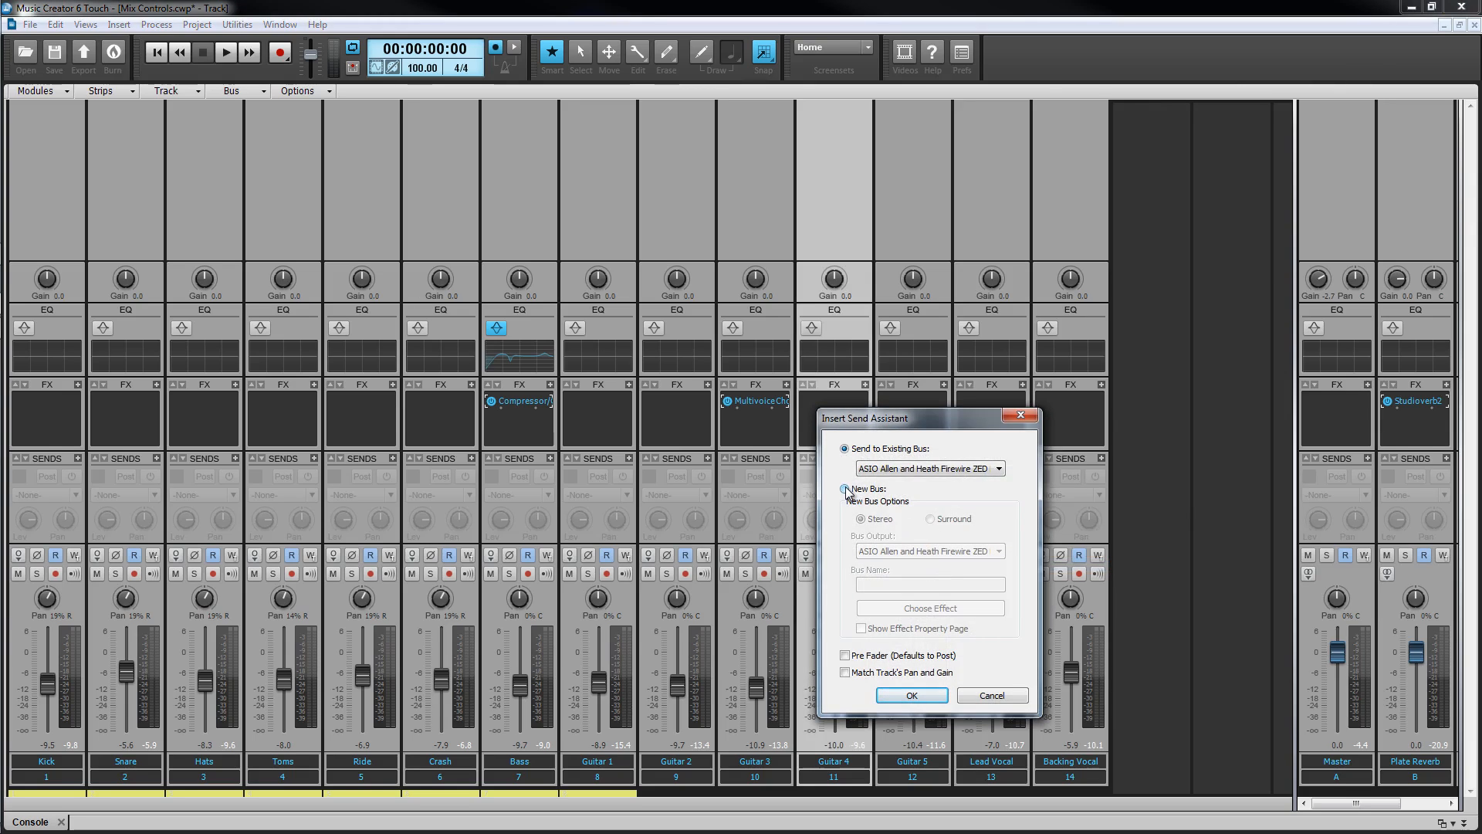
left_click(999, 551)
left_click(873, 585)
left_click(906, 583)
type("Chorus")
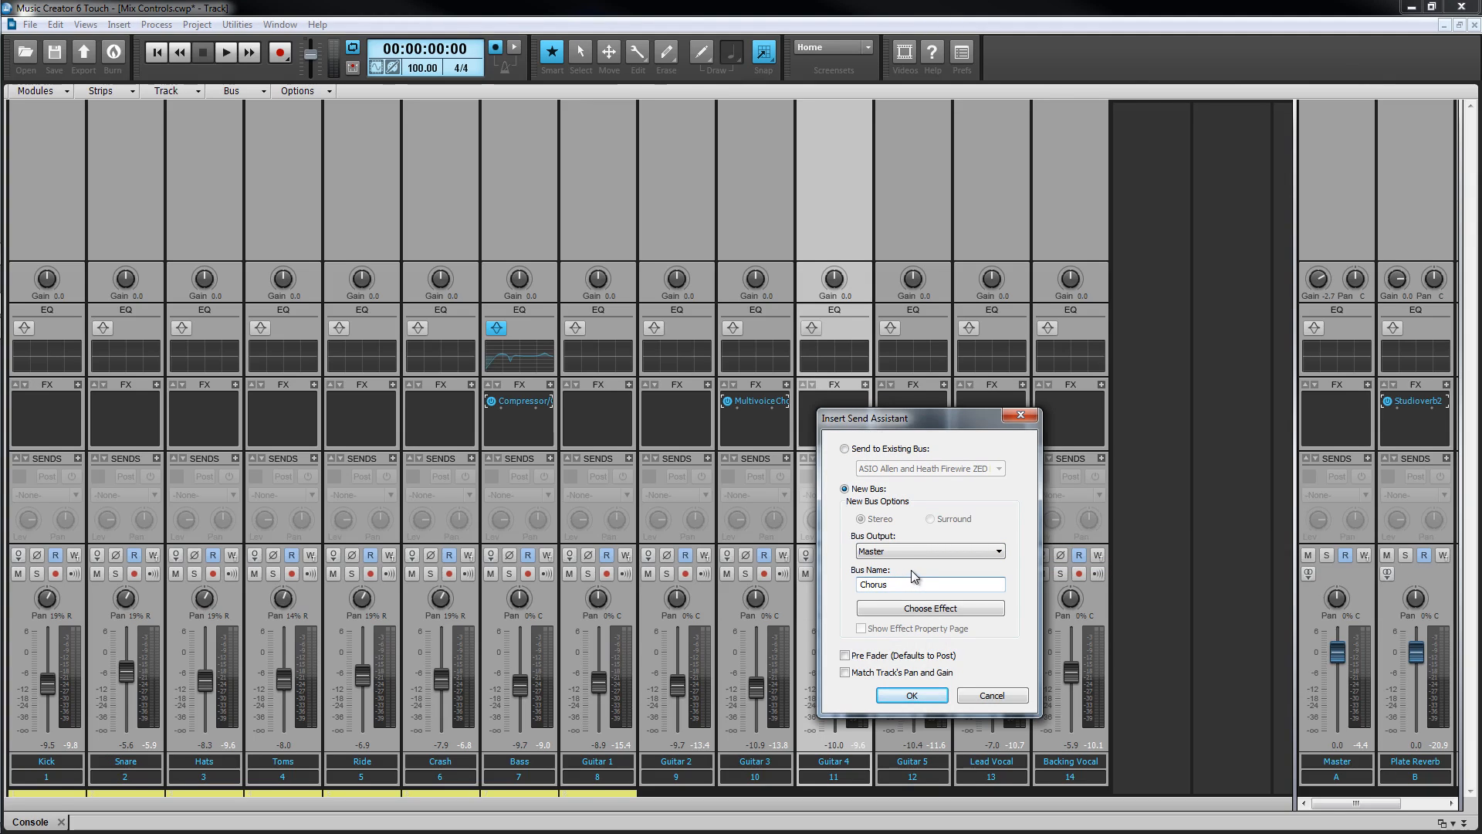
Assign the Cakewalk Multivoice Chorus/Flanger to the new Chorus bus and create the send as pre-fader
left_click(916, 609)
mouse_move(938, 644)
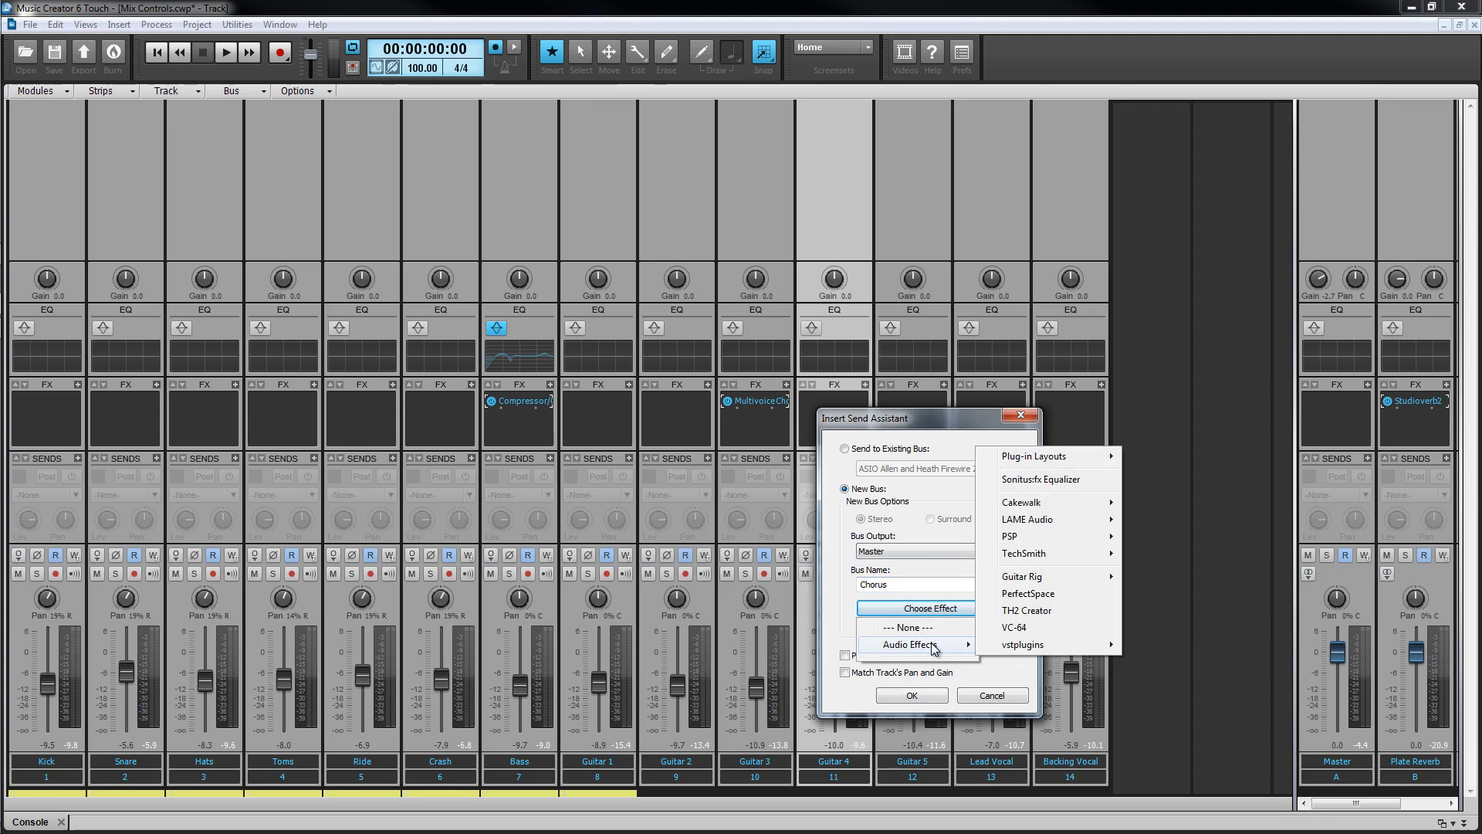
mouse_move(1066, 502)
left_click(1203, 589)
left_click(846, 656)
left_click(913, 695)
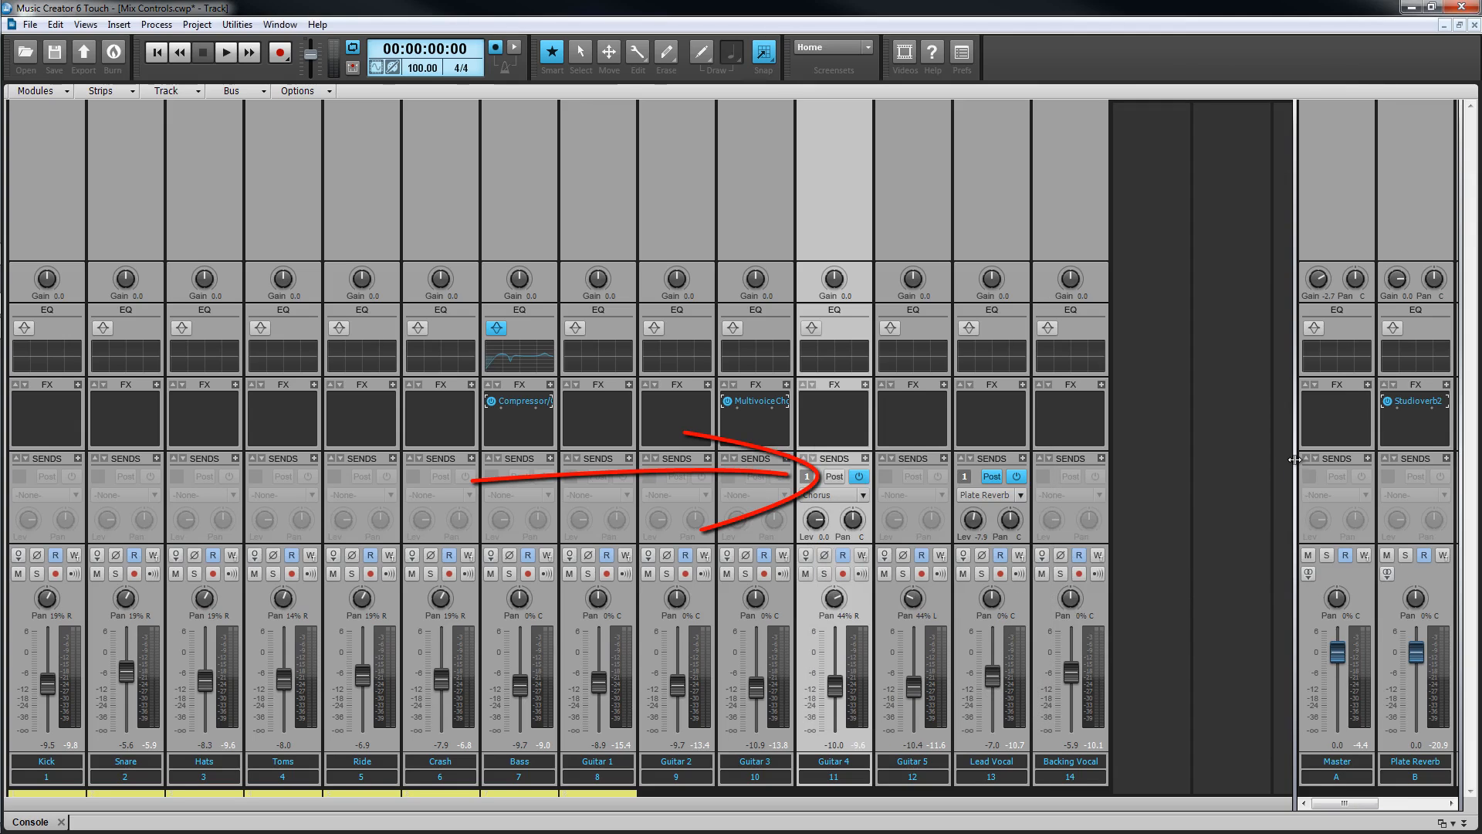
Widen the bus pane to show the Chorus bus and switch Guitar 4's Chorus send to post-fader
left_click_drag(1292, 461, 1125, 480)
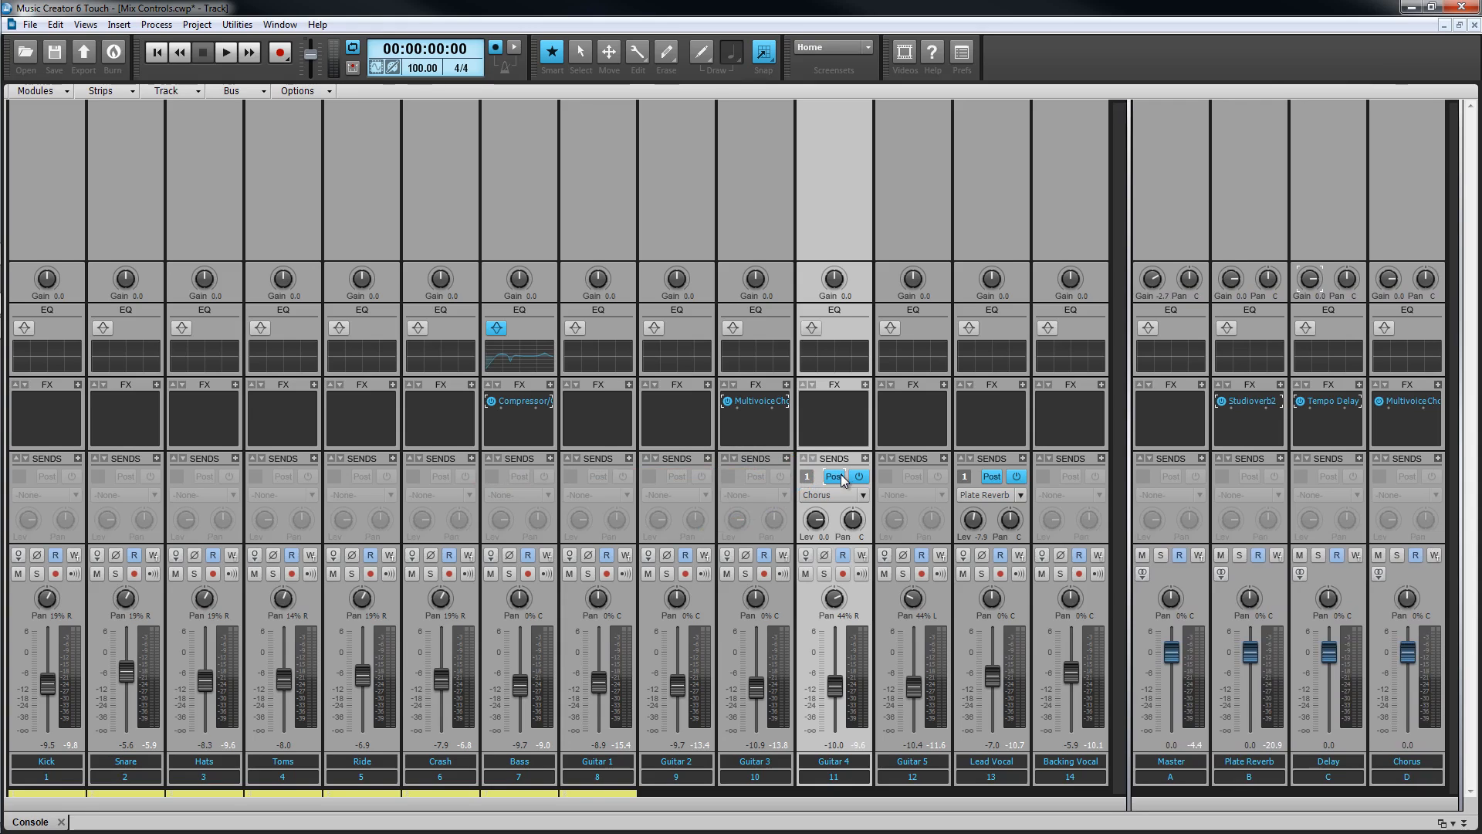
left_click(840, 475)
Play the song and sweep the Lead Vocal fader down to about -57 dB and back up to -3.0 dB
left_click(993, 199)
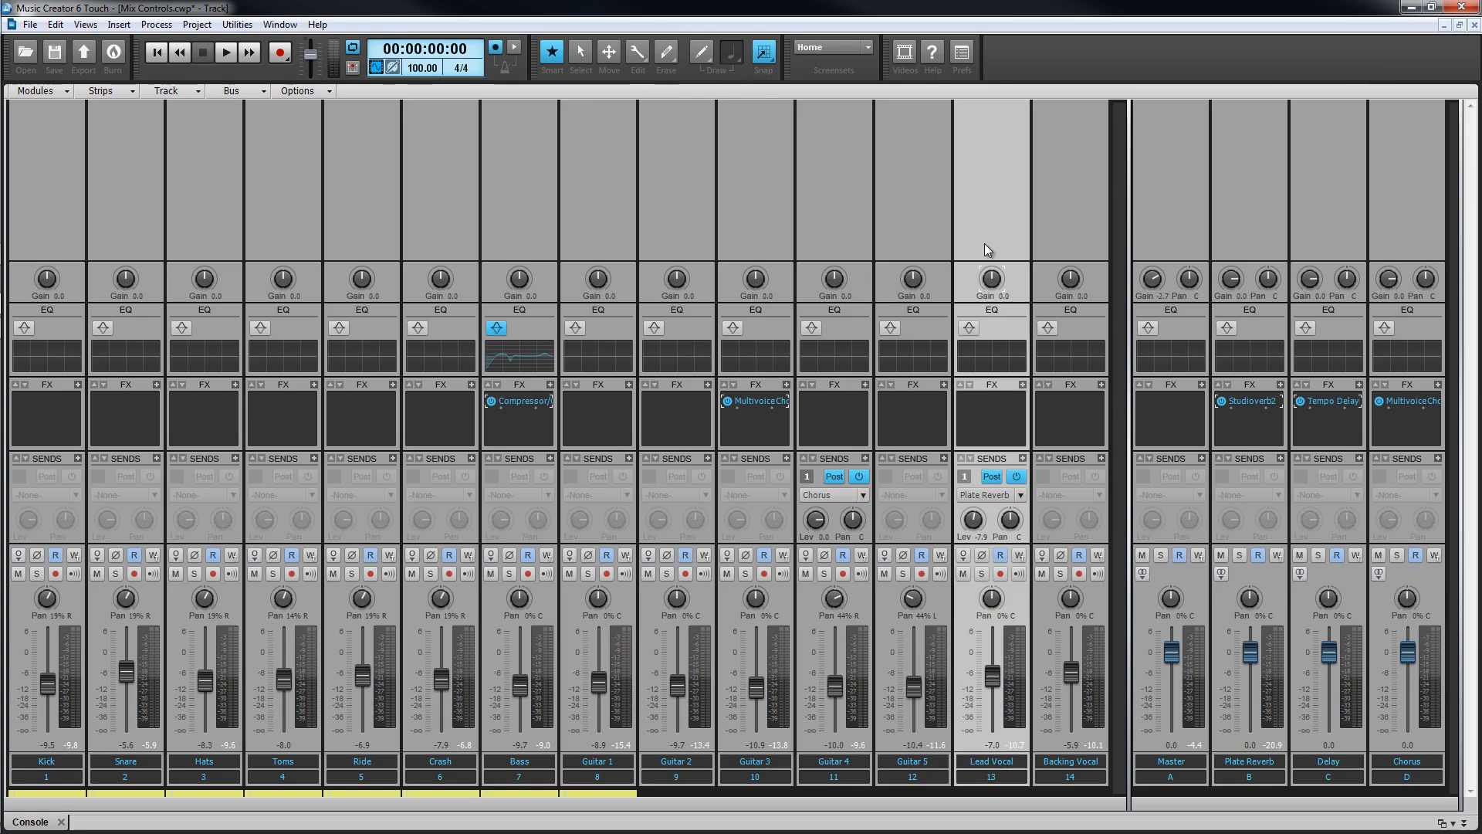
mouse_move(999, 685)
key("space")
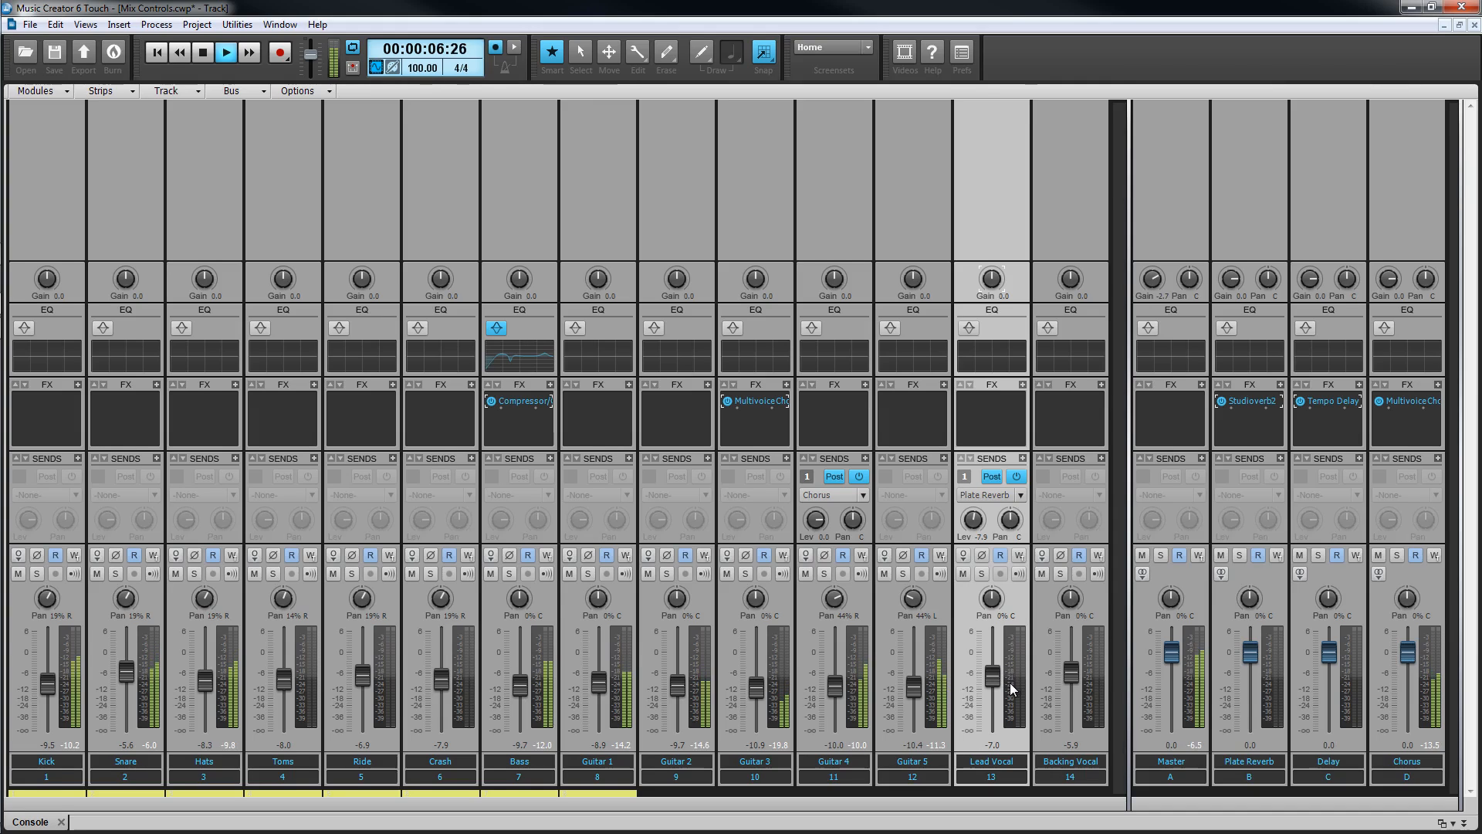
left_click_drag(995, 673, 995, 674)
scroll(996, 679, "down", 8)
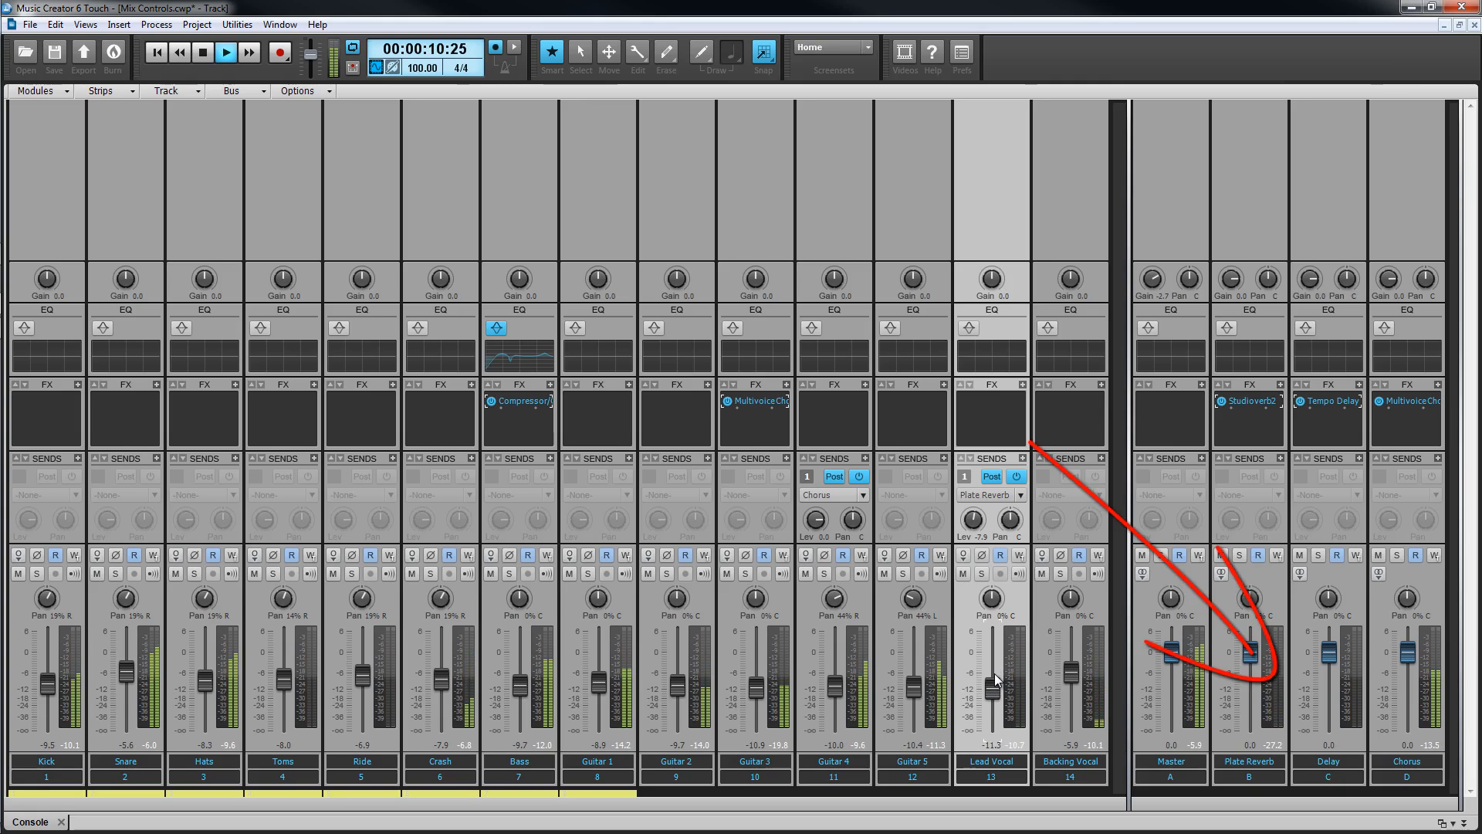
scroll(996, 679, "down", 10)
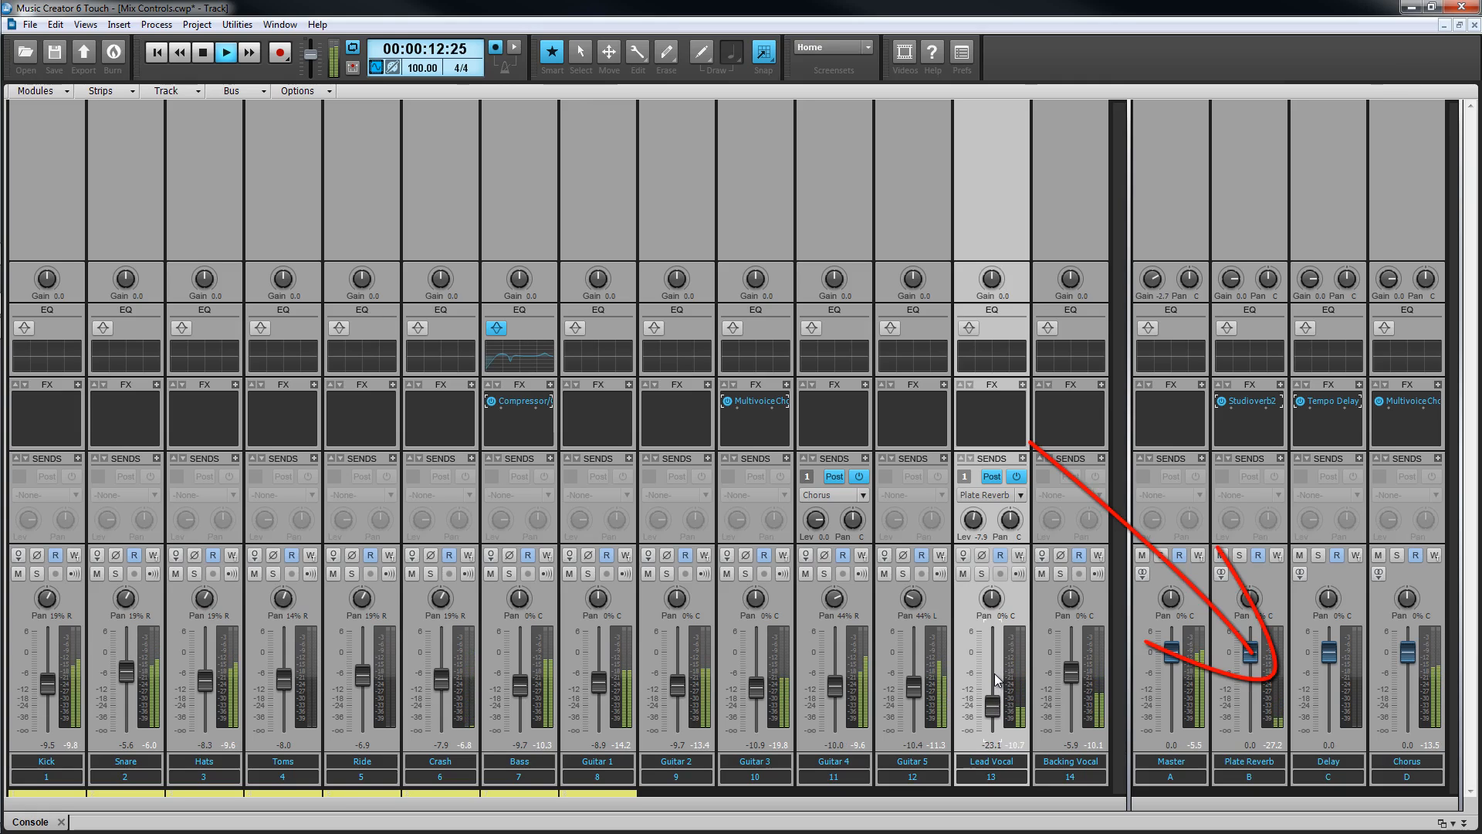
scroll(996, 679, "down", 10)
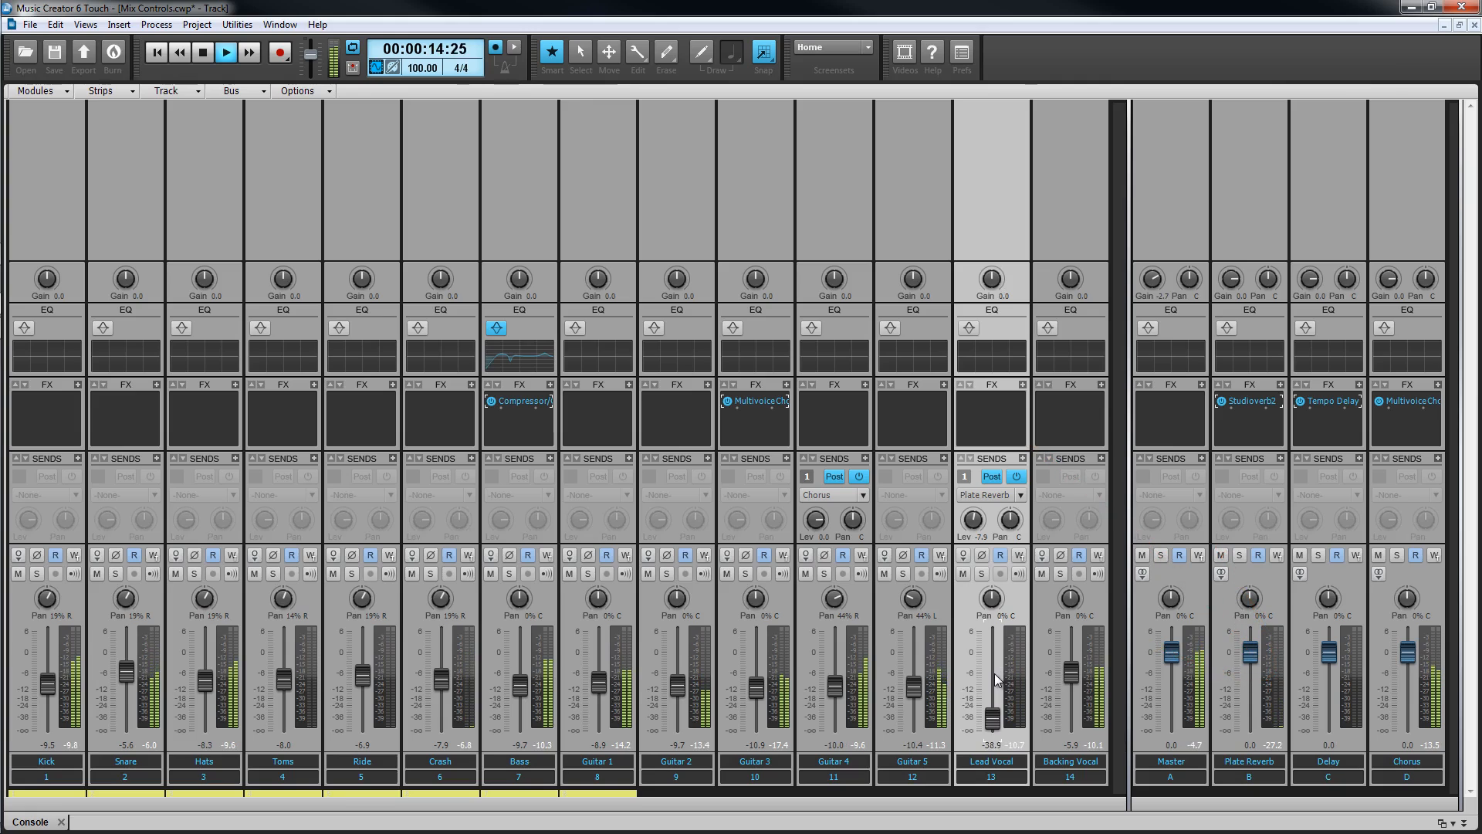
scroll(996, 680, "up", 6)
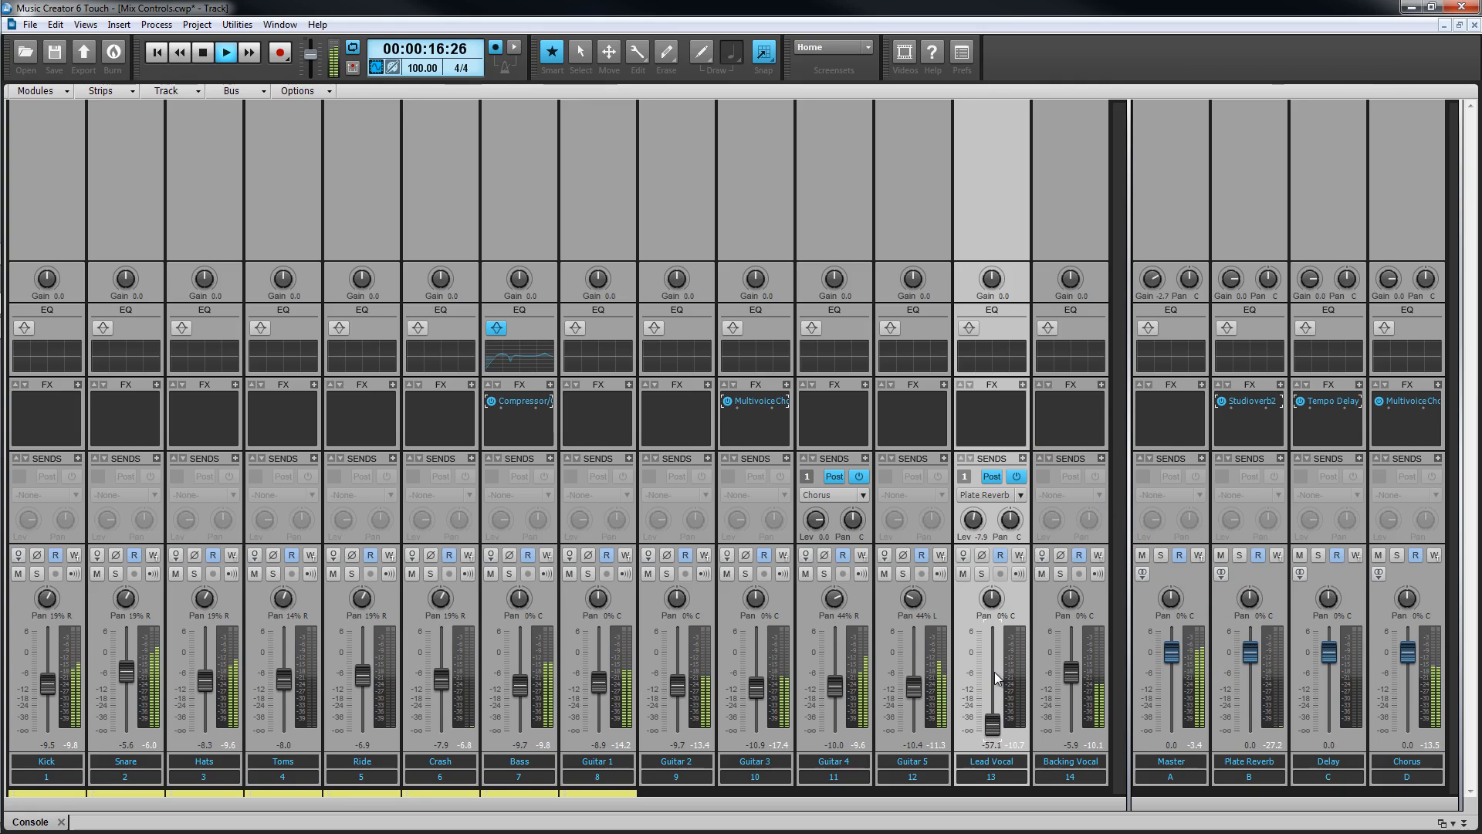
scroll(996, 675, "up", 8)
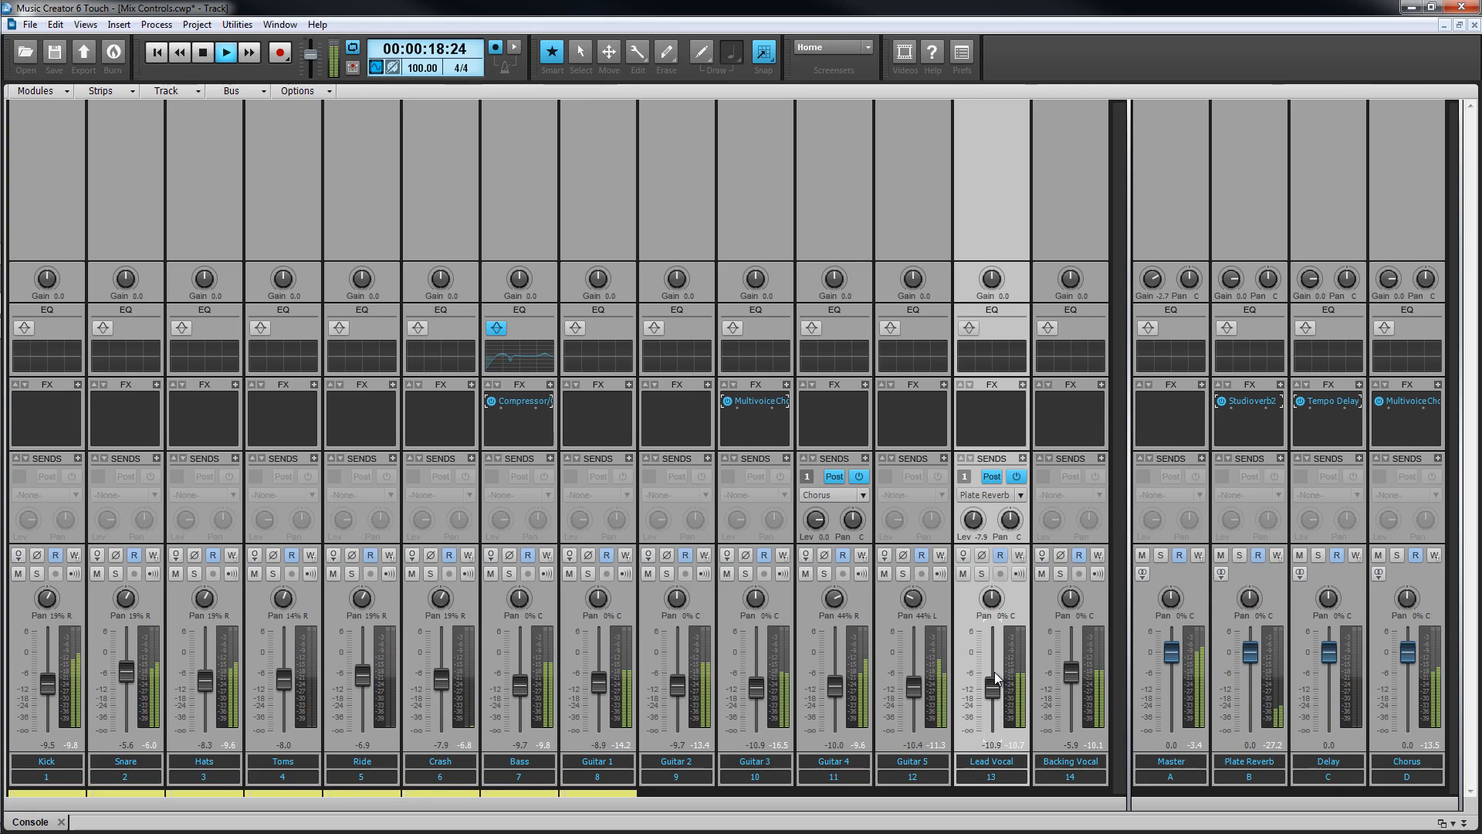
scroll(996, 677, "up", 2)
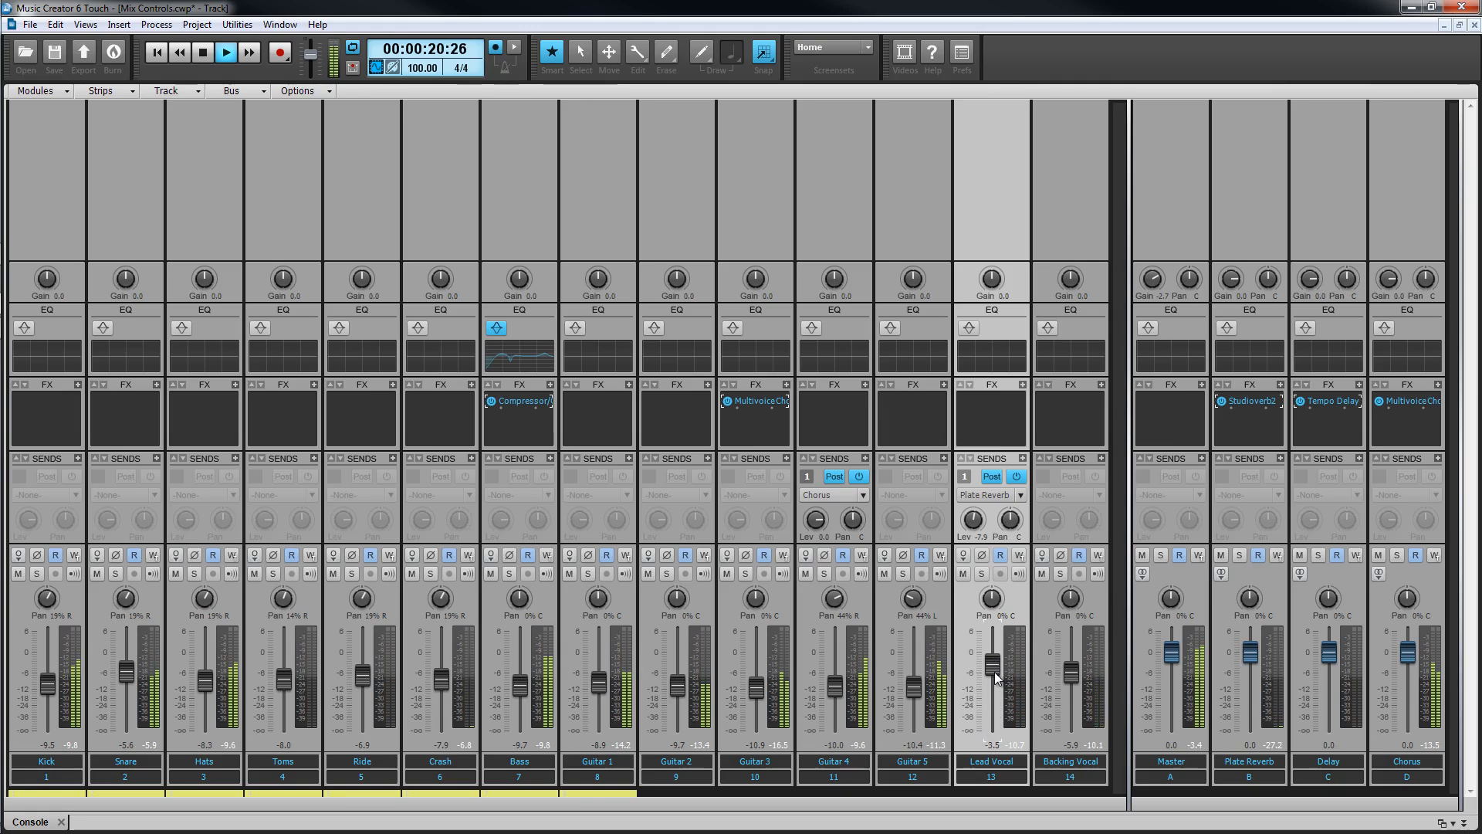
scroll(996, 677, "up", 1)
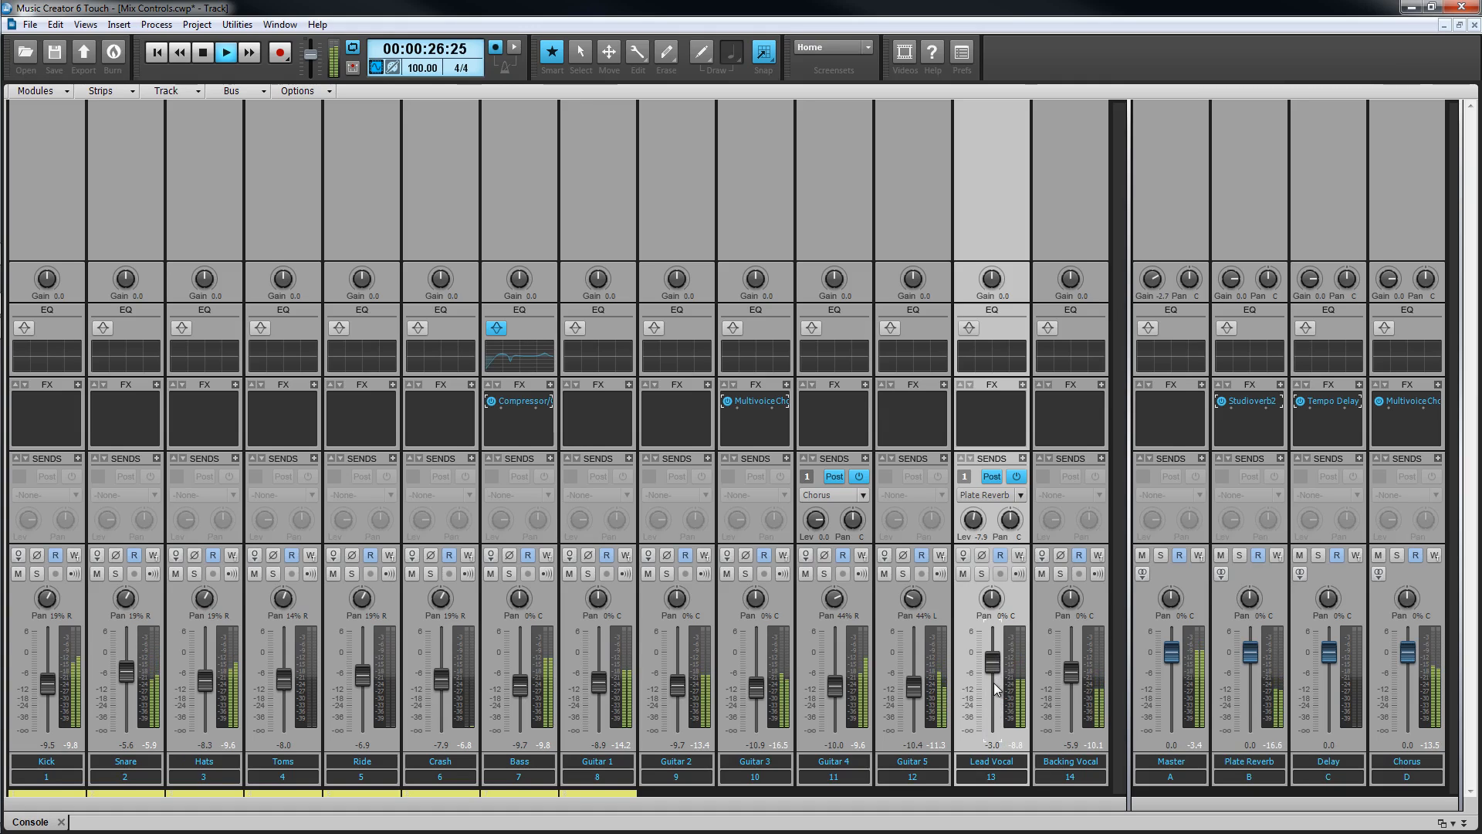
Try the Lead Vocal's send as pre-fader, set the track volume to -7.3 dB, restore post-fader and stop playback
left_click(992, 477)
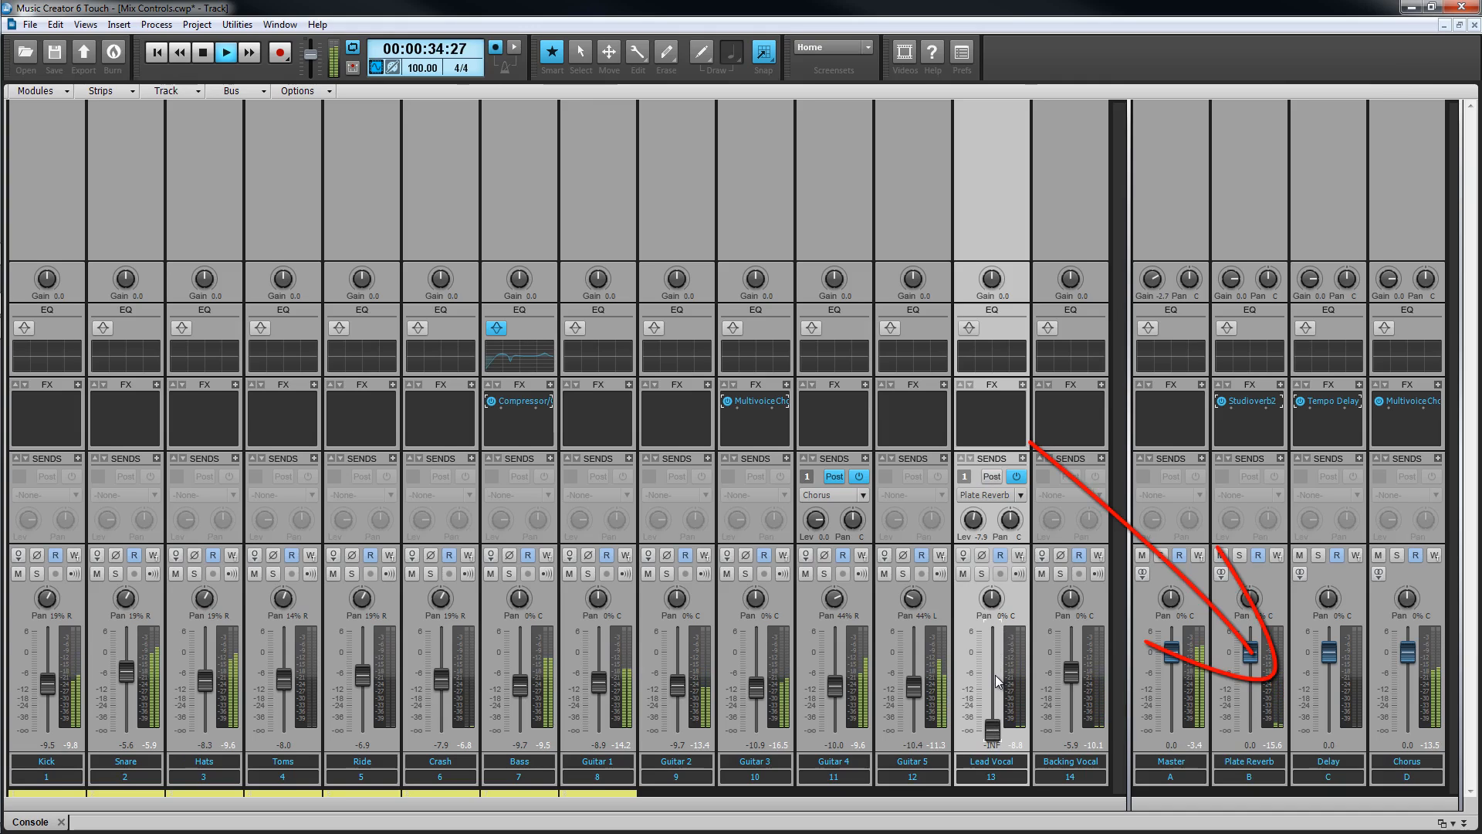
left_click_drag(991, 733, 992, 732)
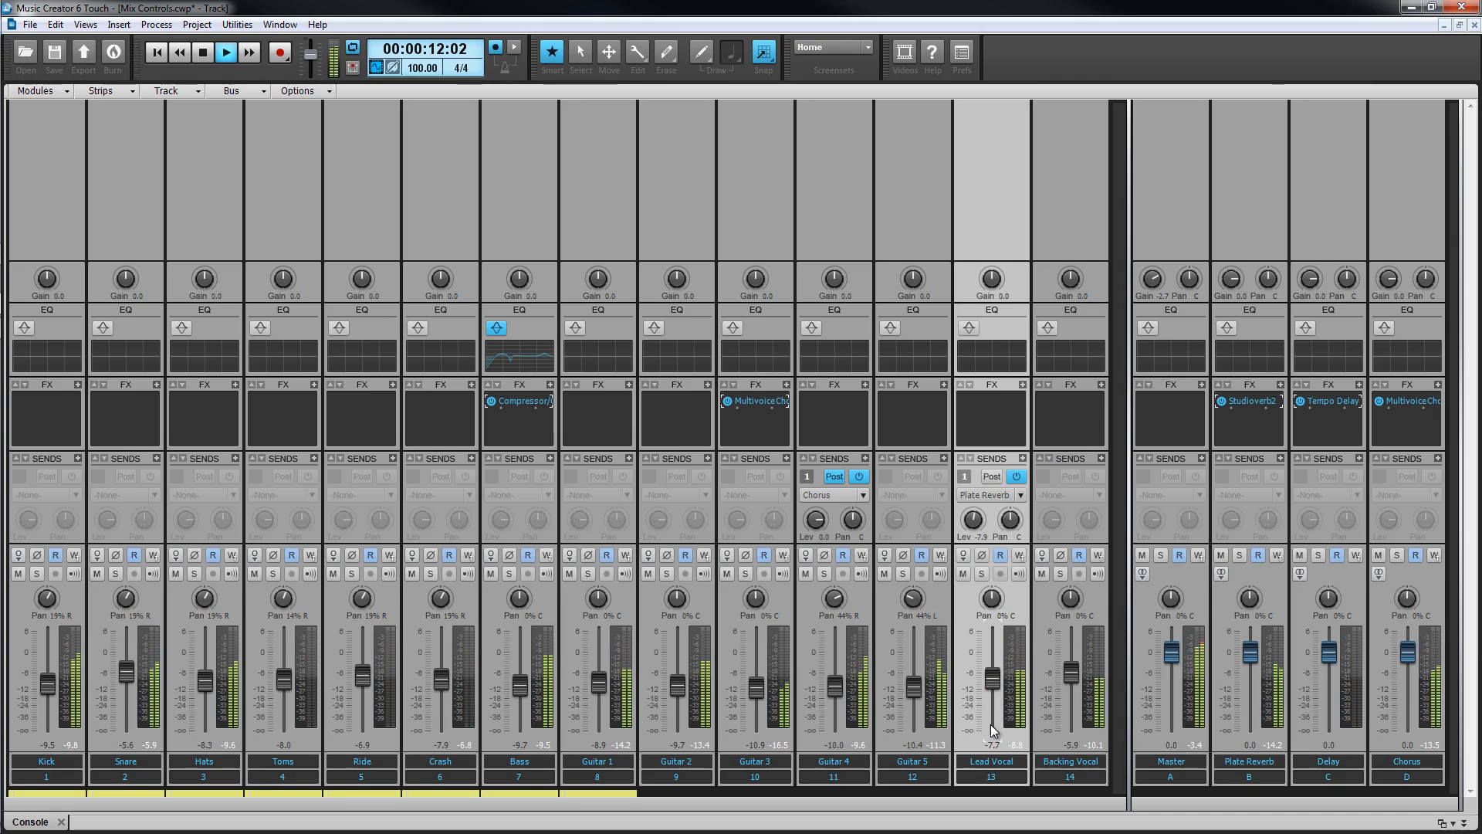
left_click(993, 476)
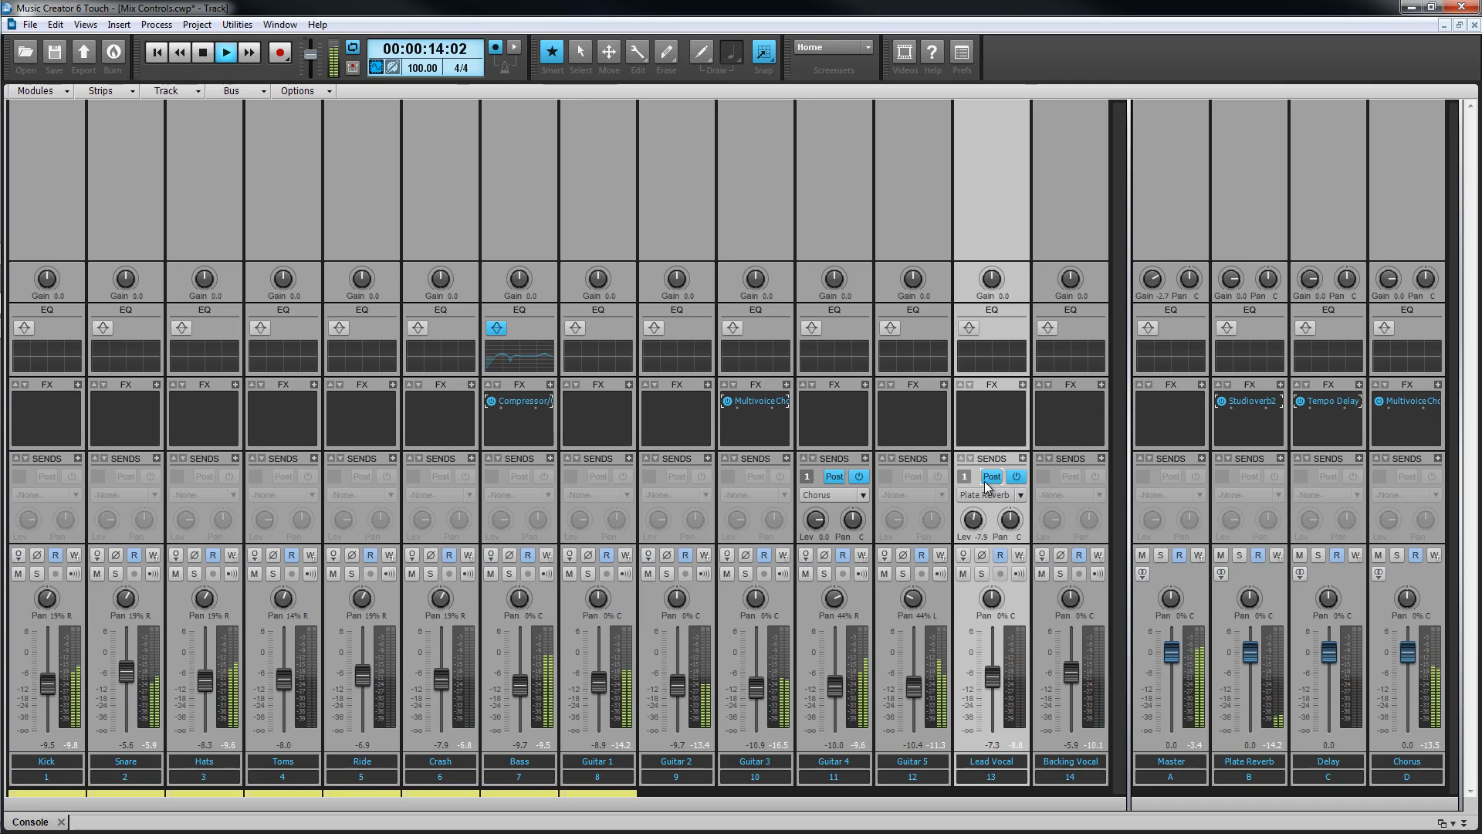
key("space")
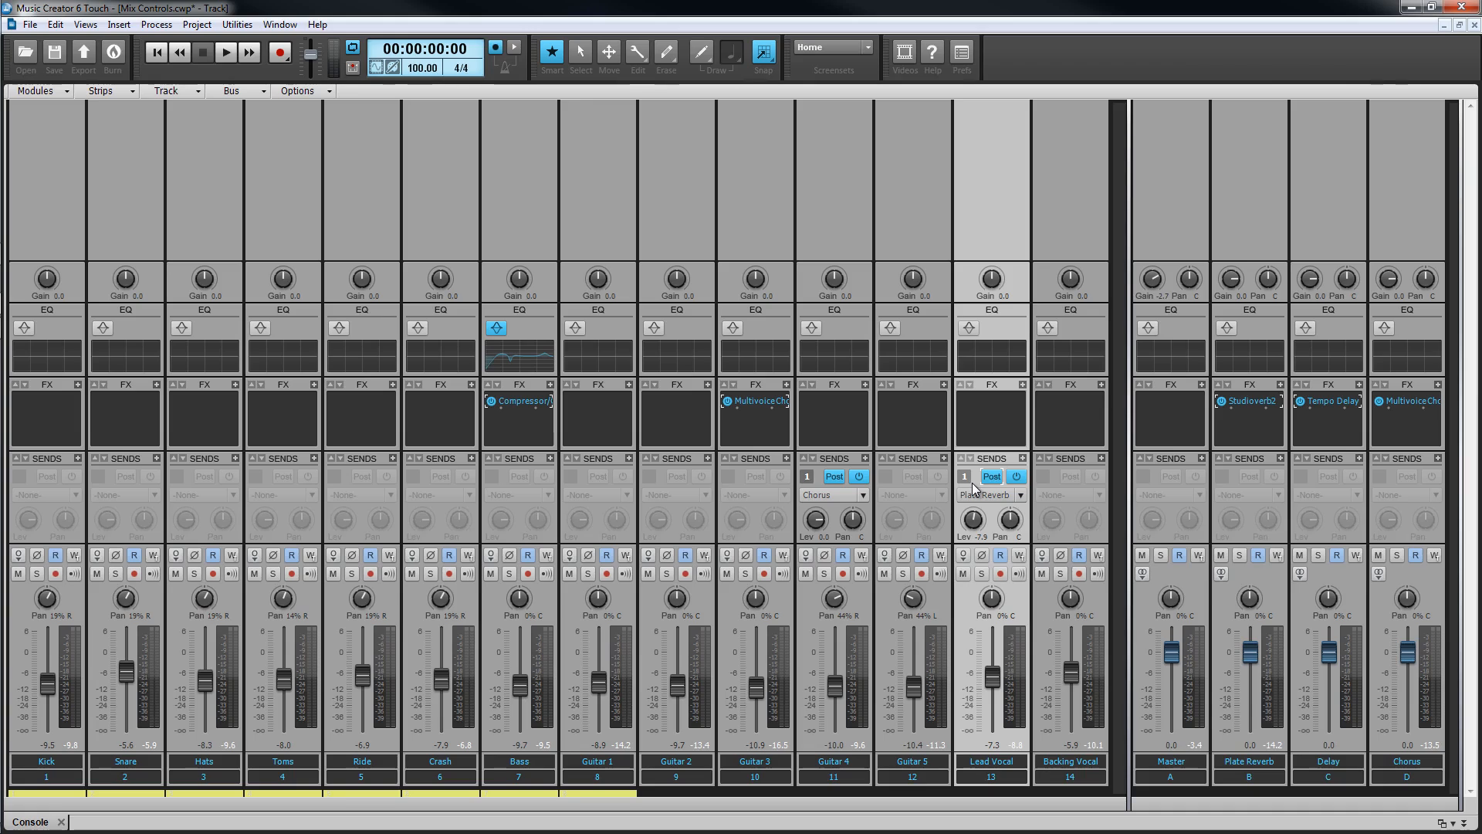
Insert a new stereo bus after the Chorus bus and name it Headphone Mix
left_click_drag(1128, 372, 983, 379)
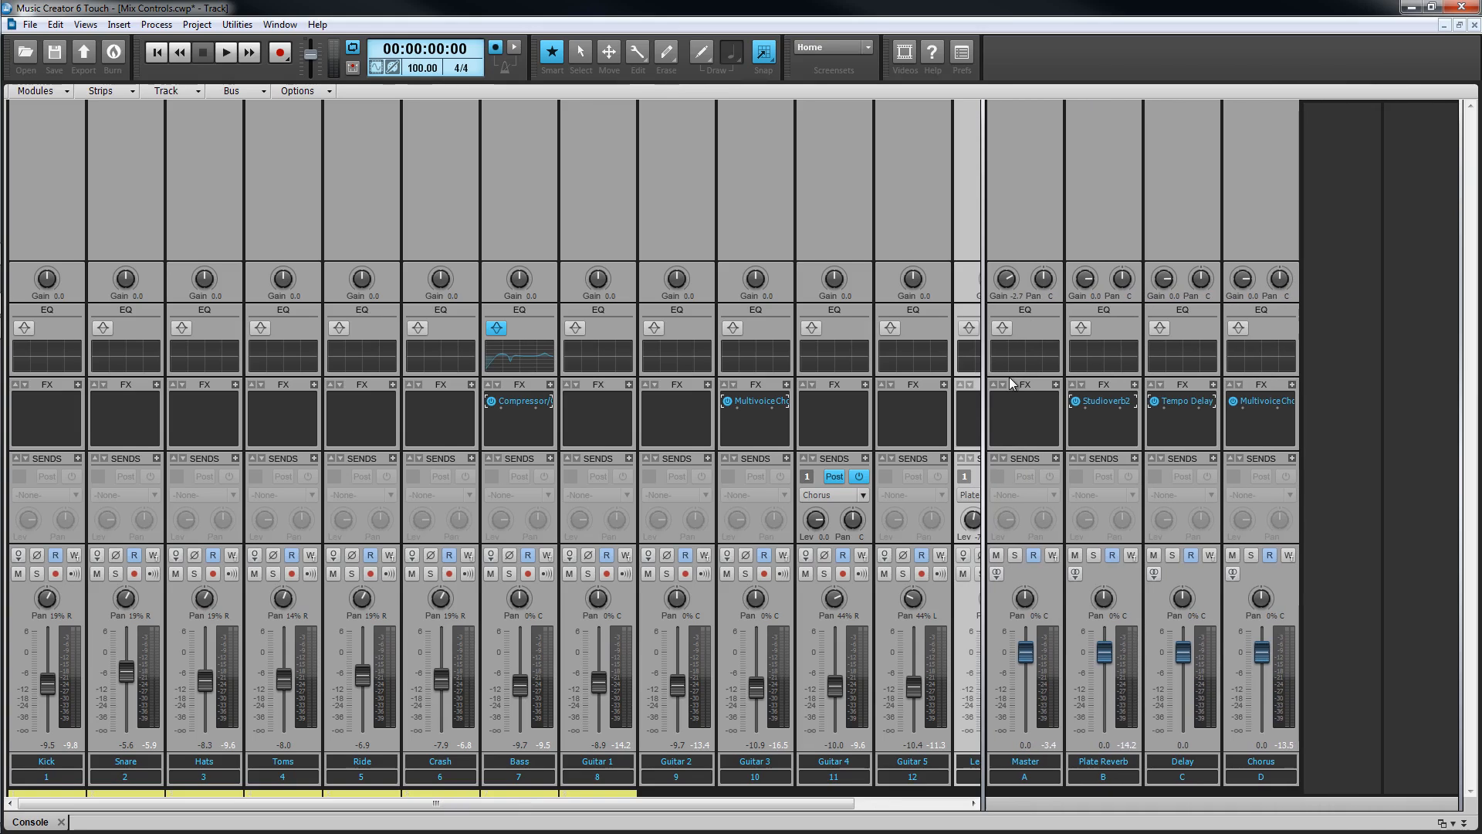
left_click(1341, 376)
right_click(1342, 382)
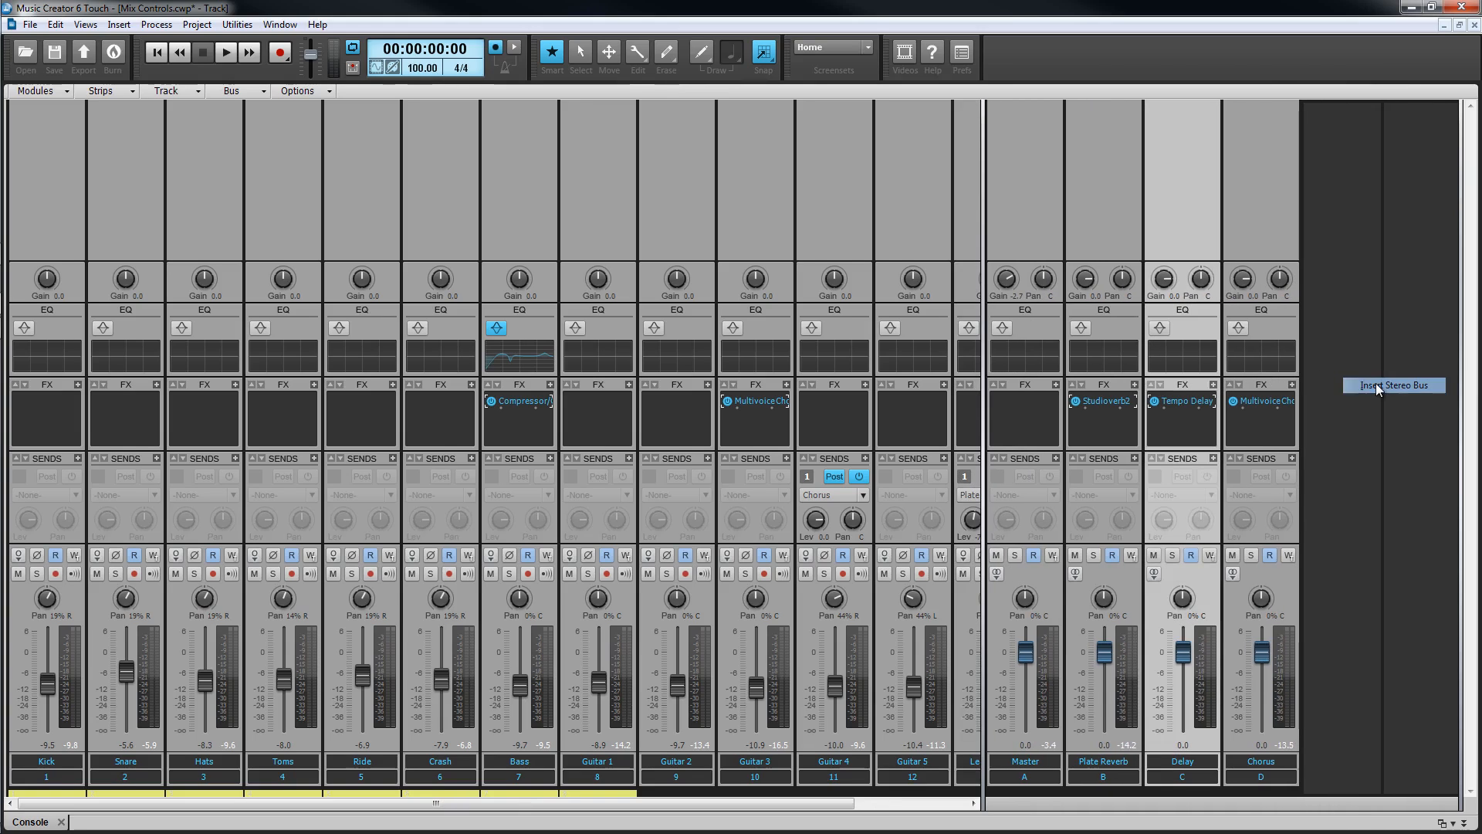
left_click(1368, 387)
double_click(1358, 761)
type("Headp")
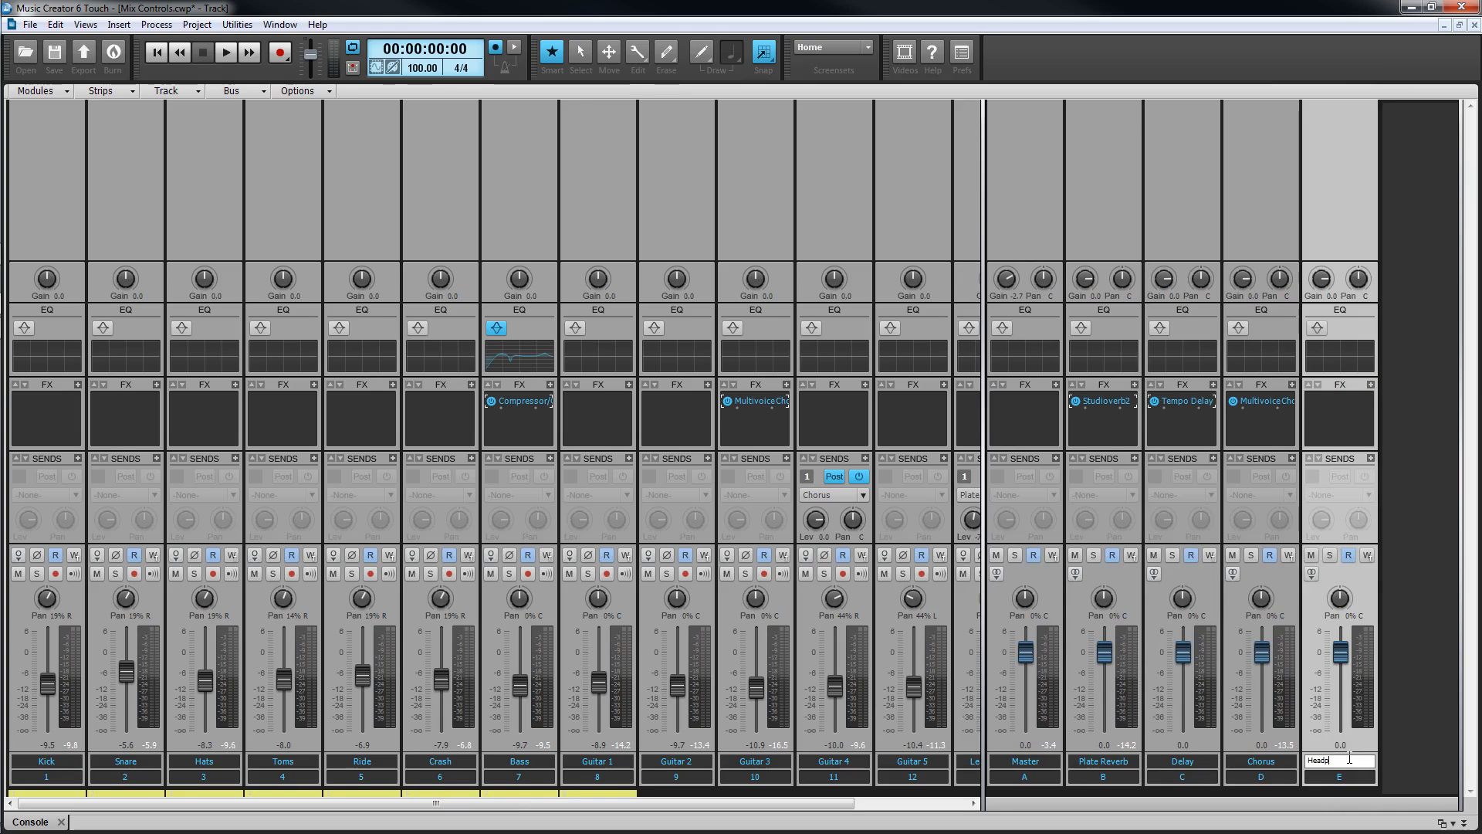
type("hone Mix")
key("Return")
Add a Headphone Mix send to tracks 1 to 14 together and switch the new sends to pre-fader
left_click_drag(984, 392, 1172, 393)
left_click_drag(1081, 776, 58, 783)
left_click(77, 459)
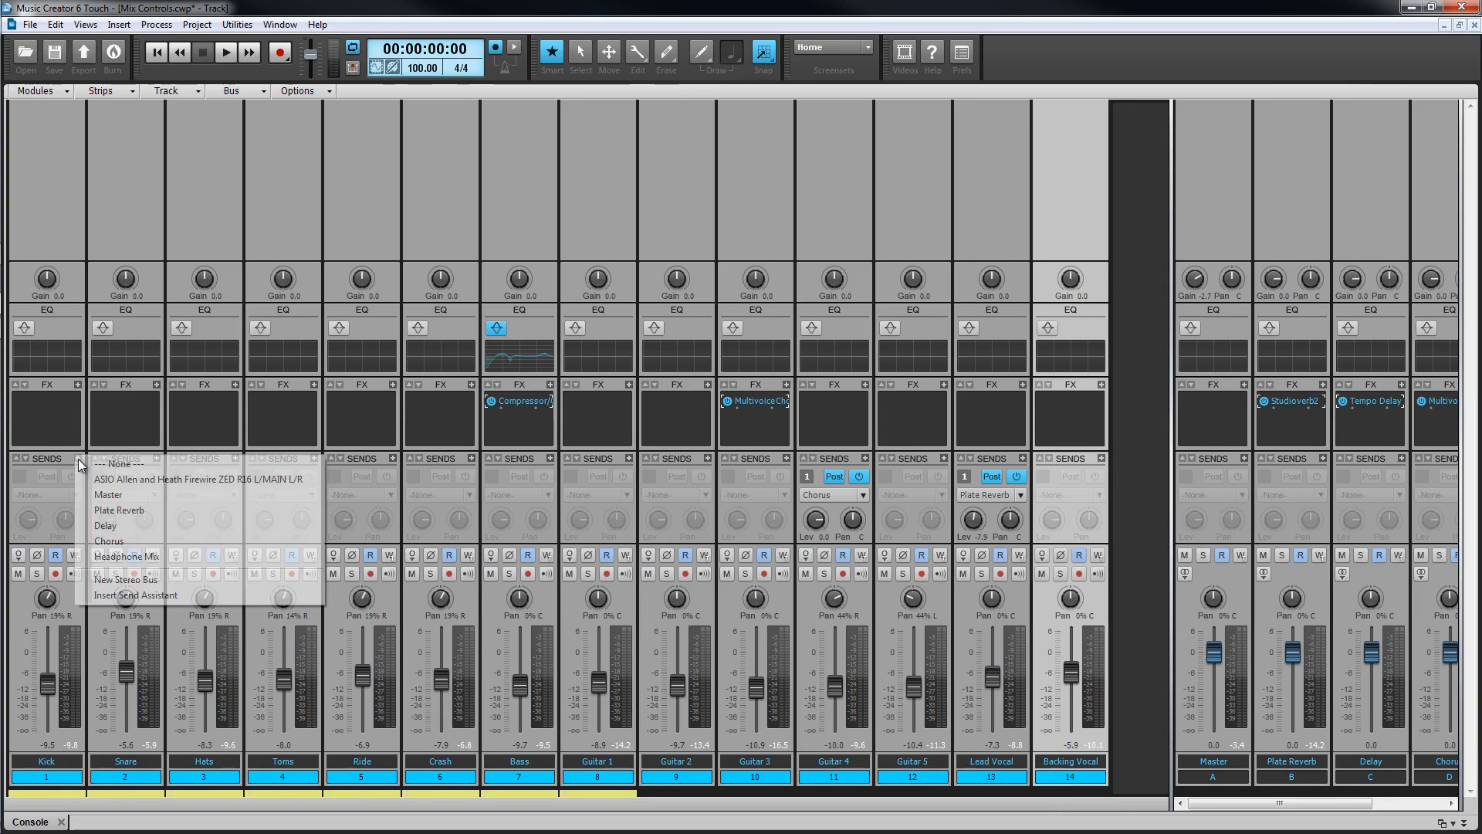
left_click(149, 556)
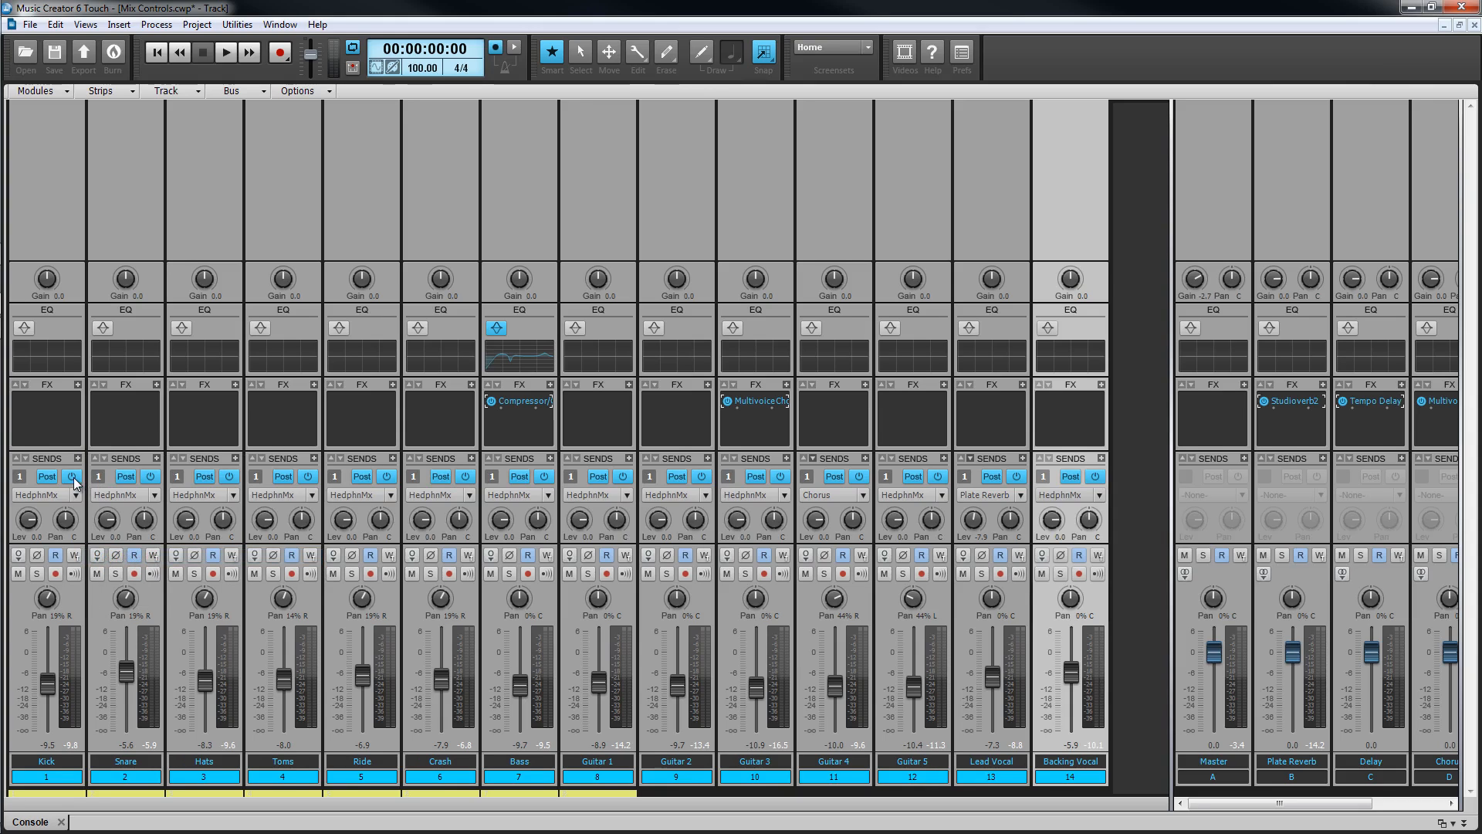
left_click(48, 477)
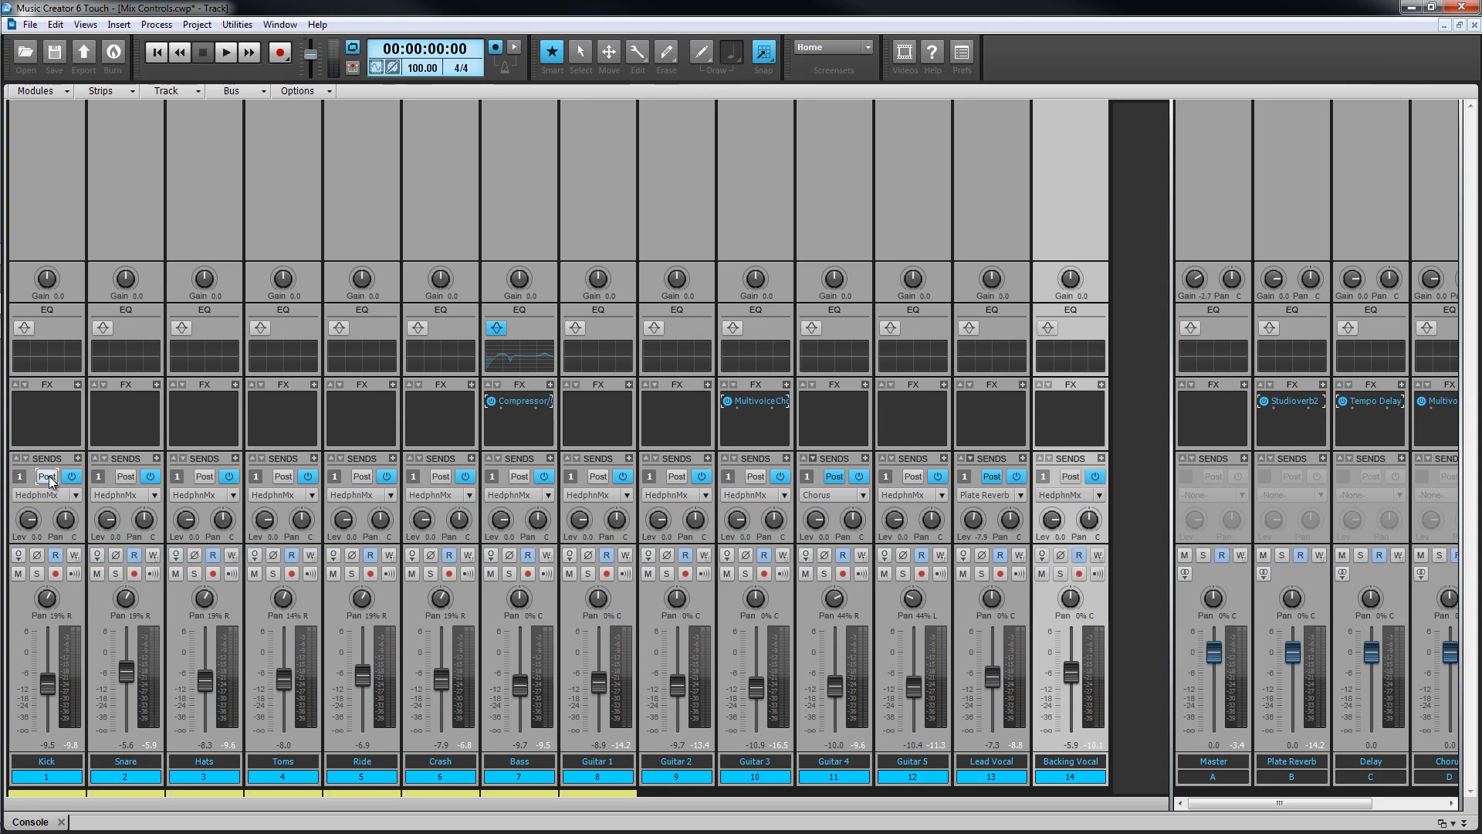
left_click_drag(1171, 484, 1021, 484)
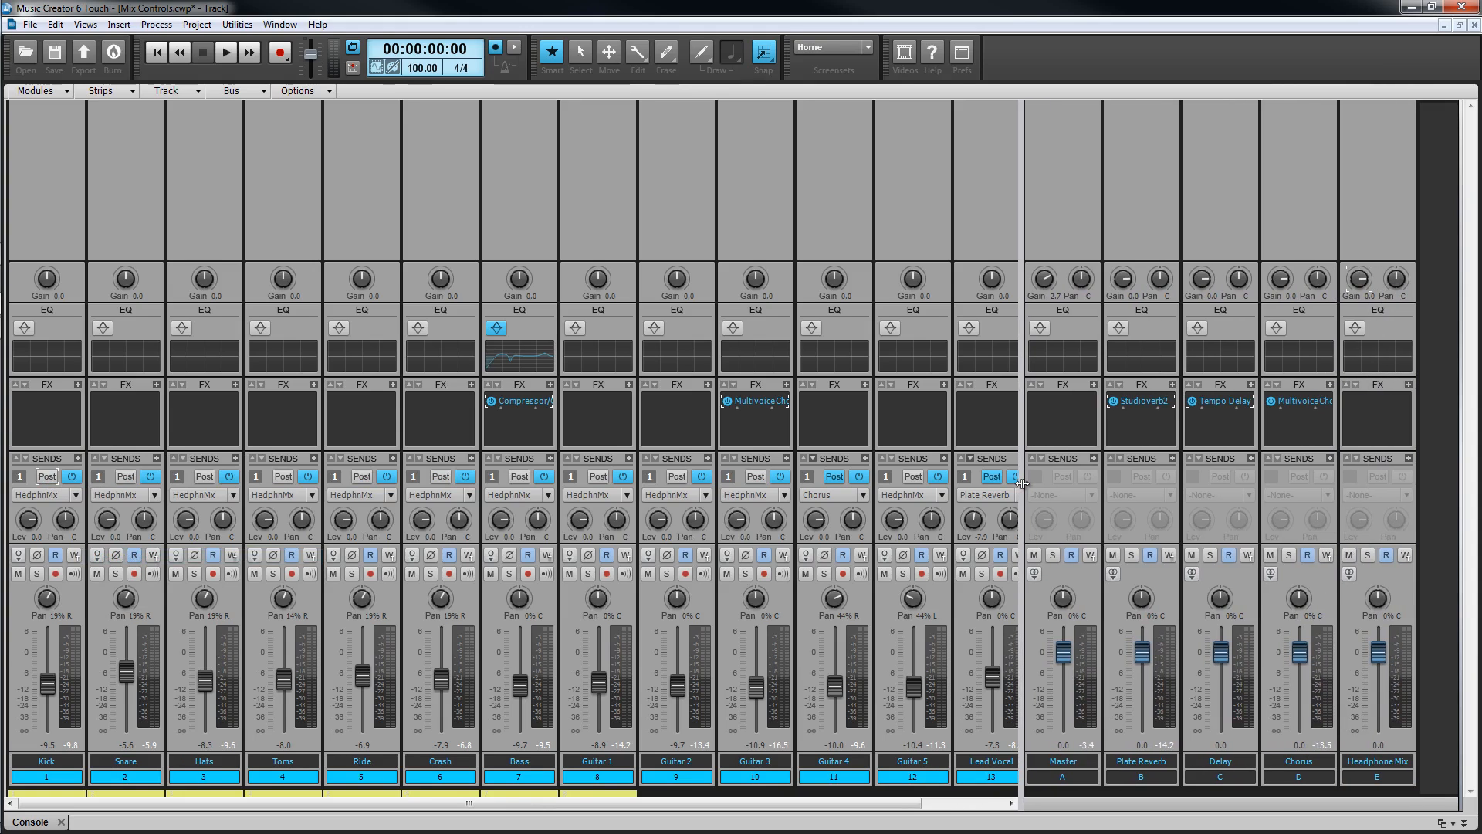